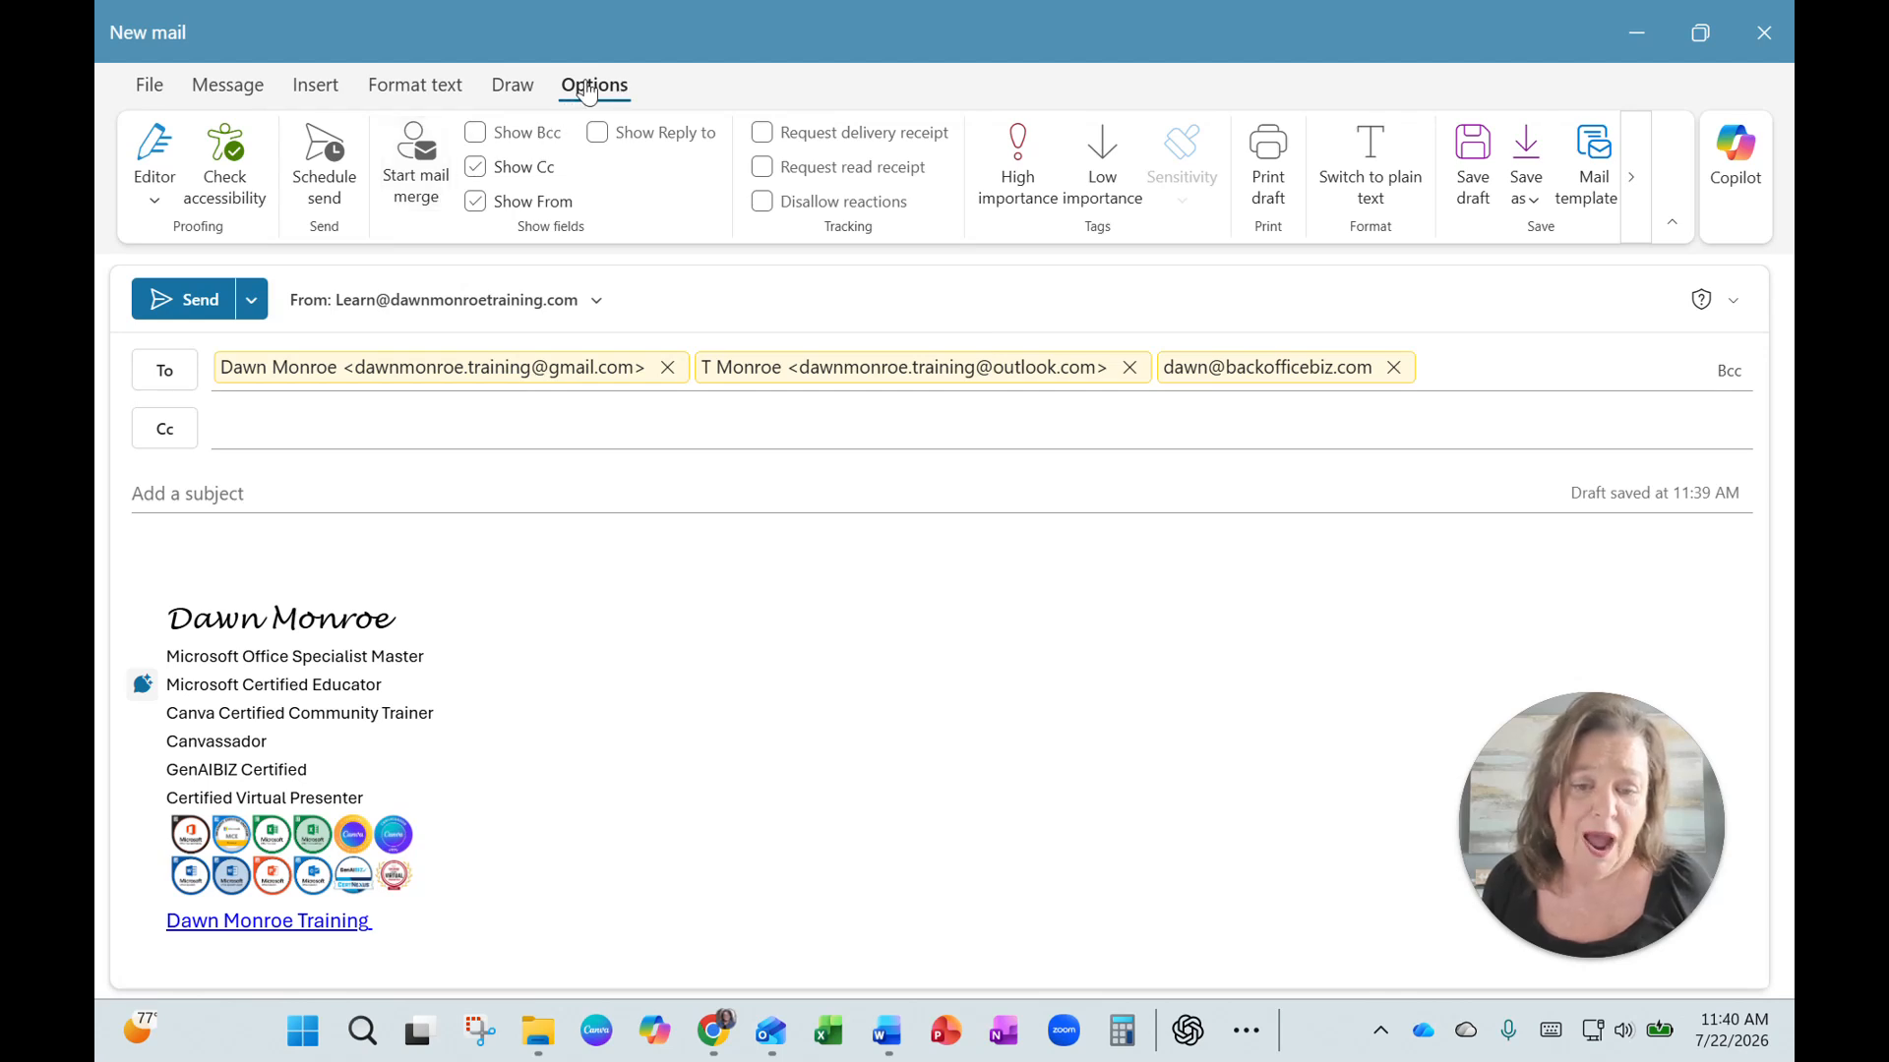
Turn on mail merge for the new message and enter the subject Sample Mail Merge.
click(416, 167)
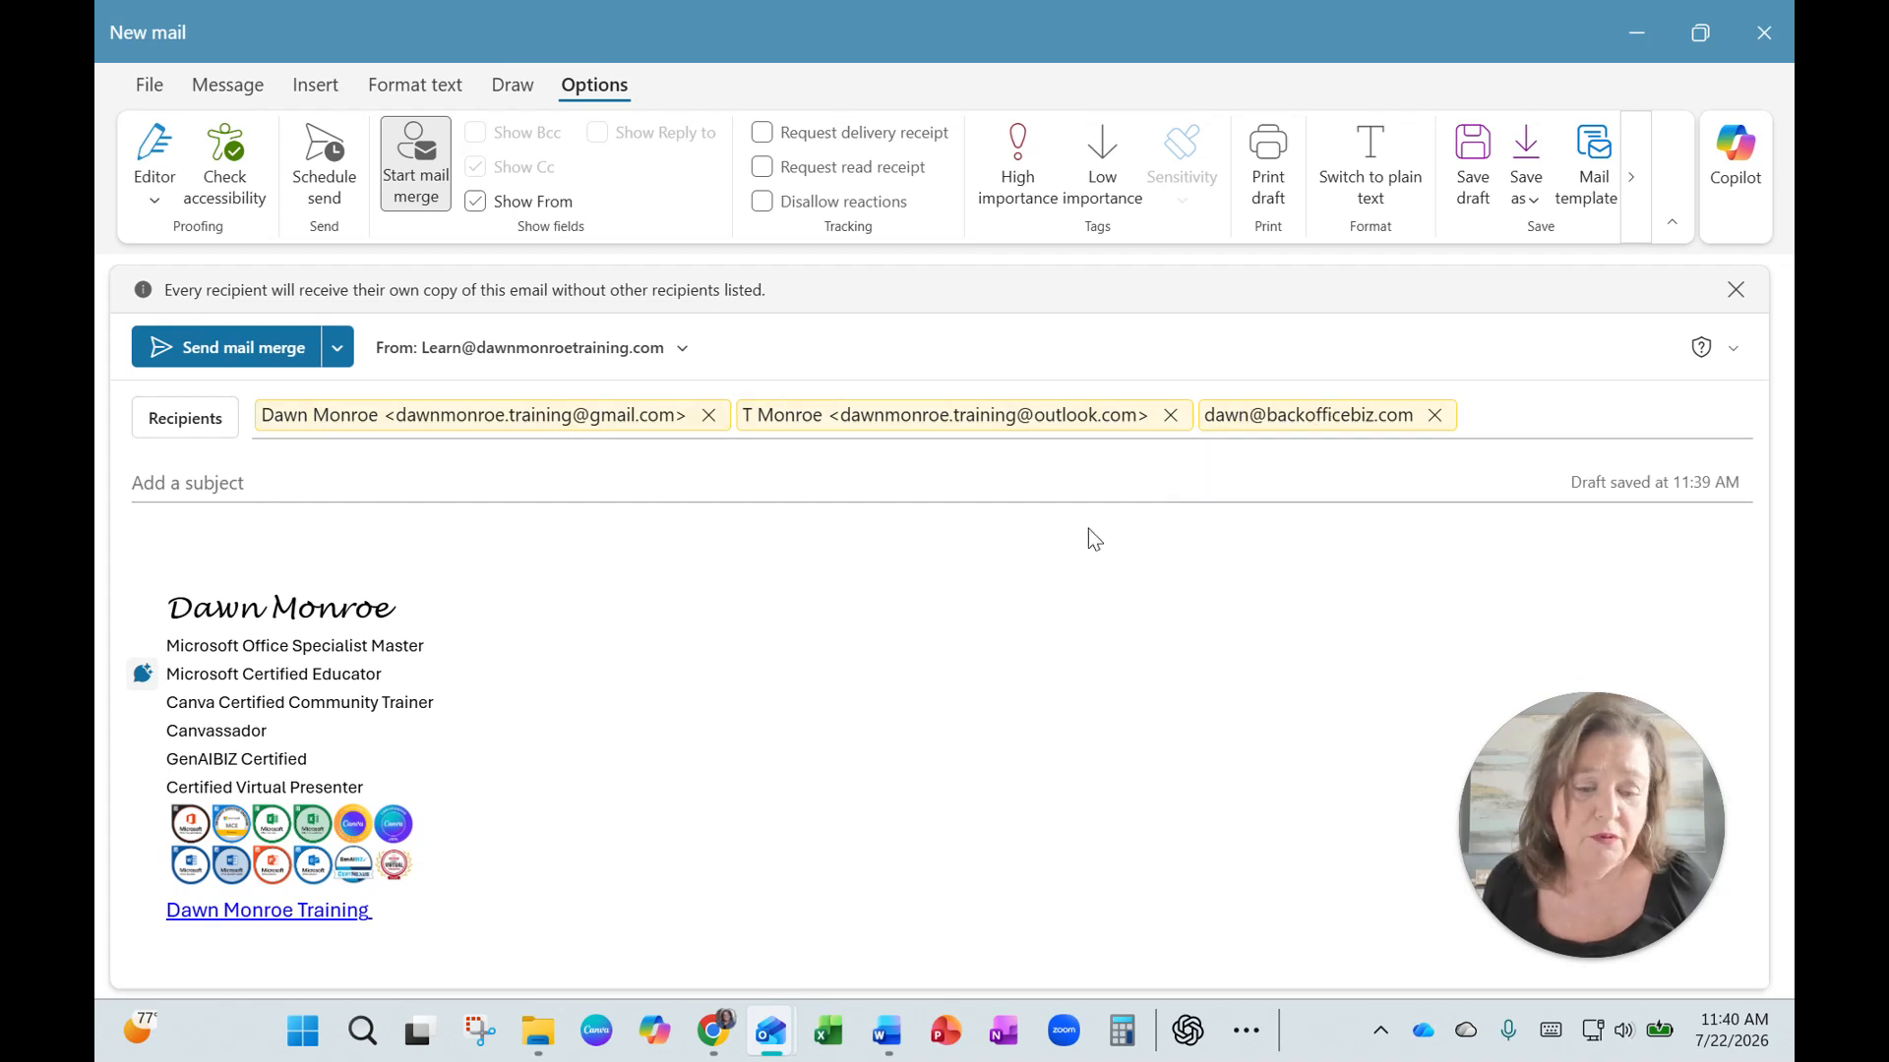
click(187, 483)
text(Sample)
key(BackSpace)
text(le Mail Merge)
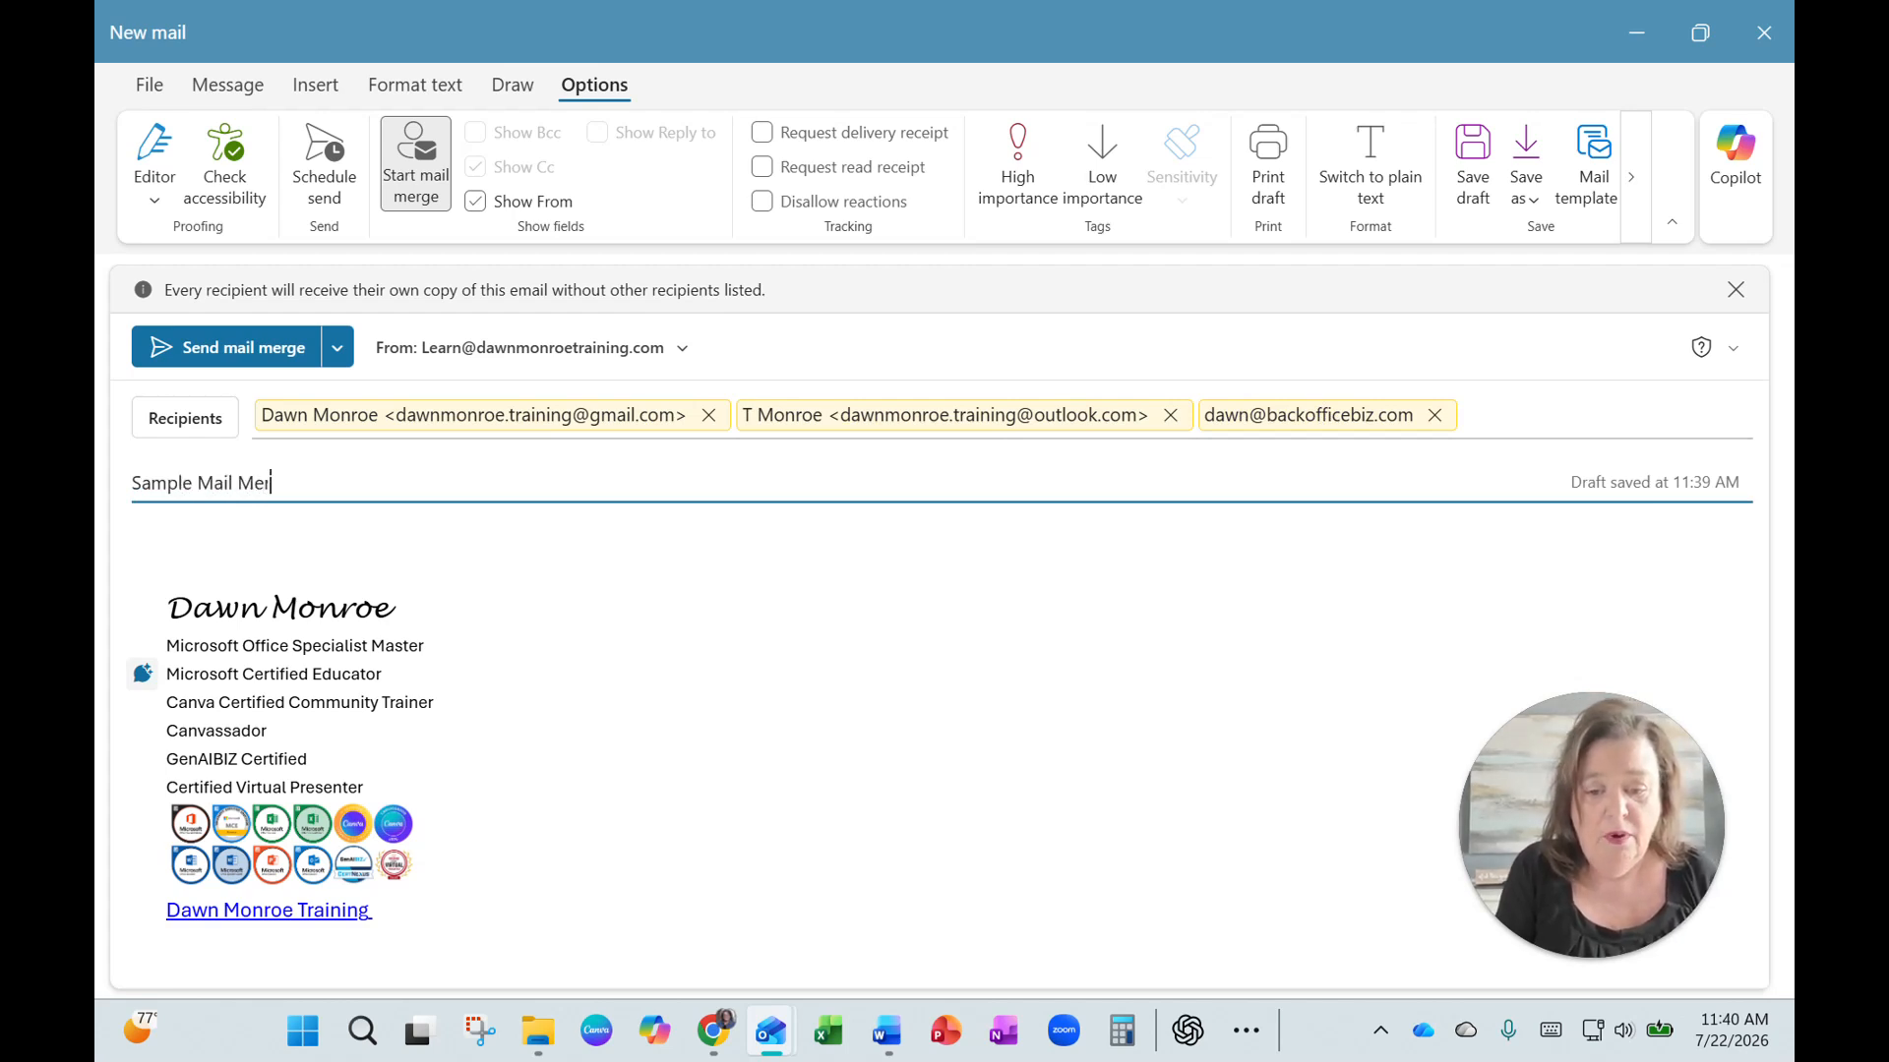
click(233, 551)
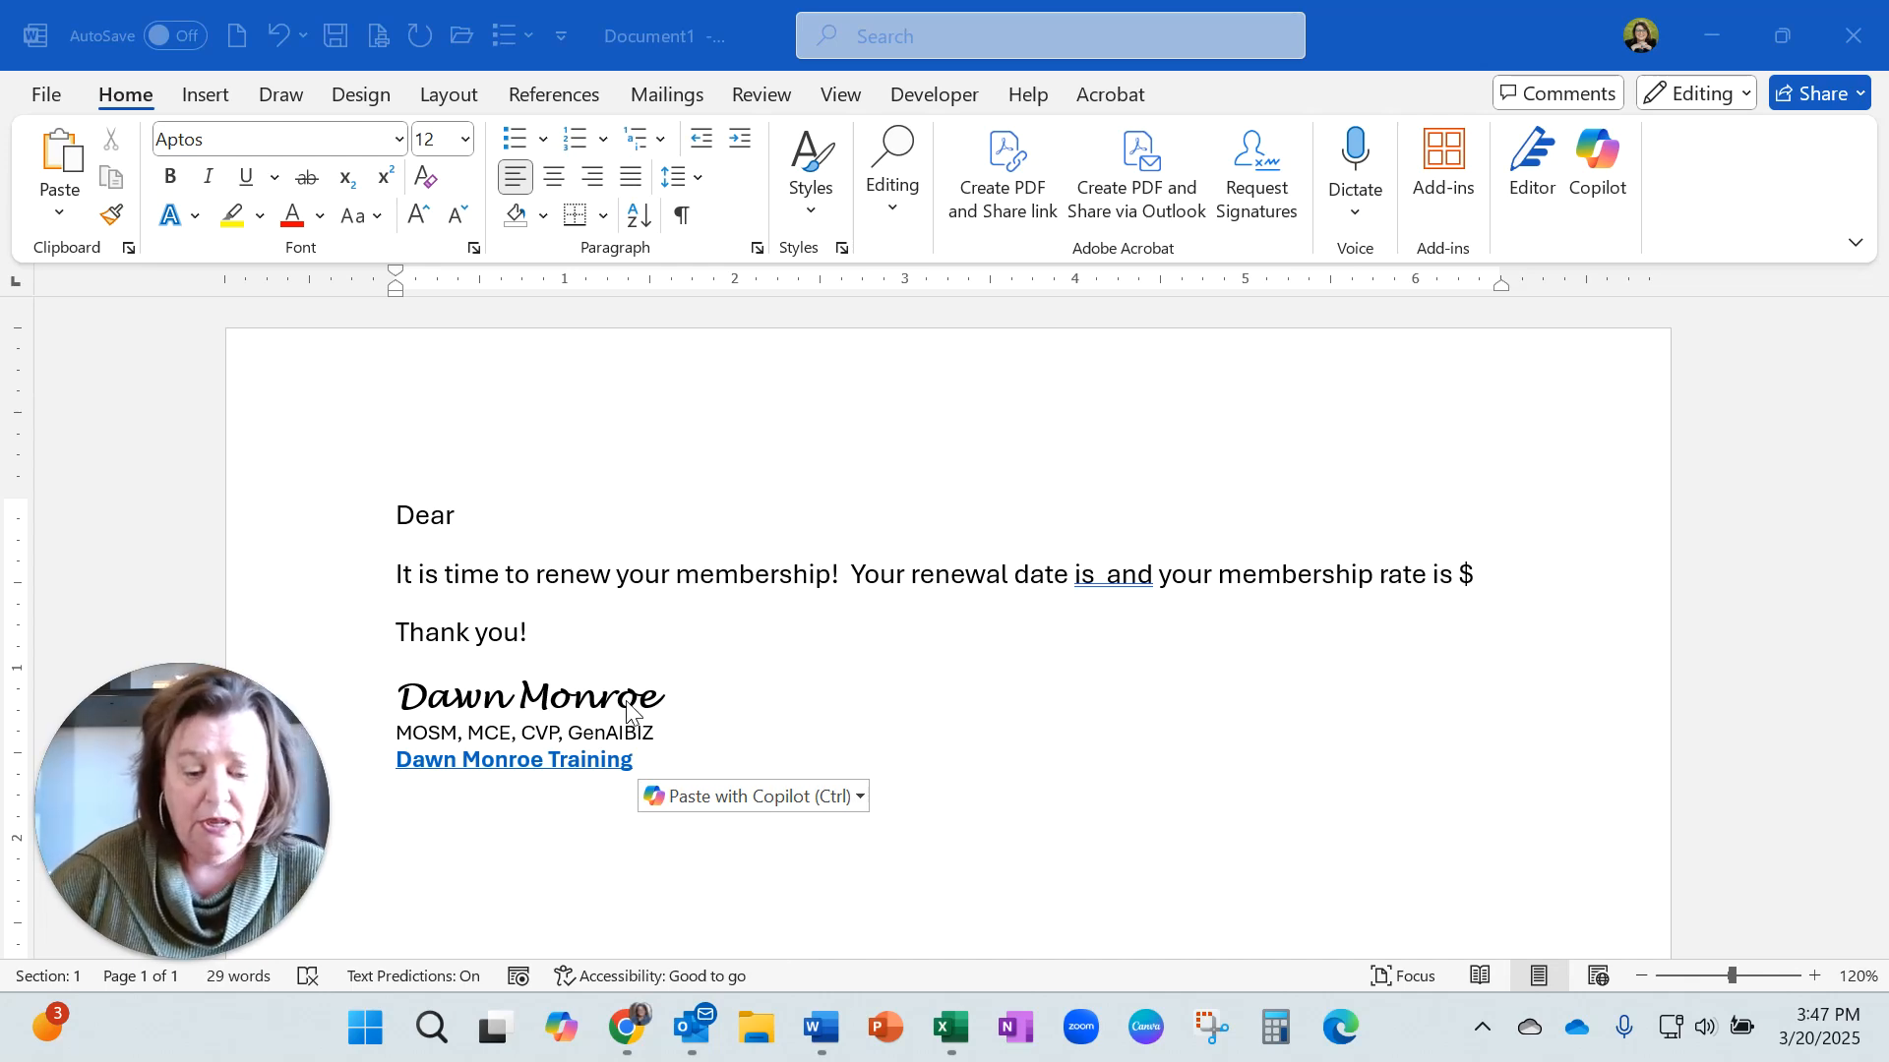
Switch to the Excel email list and review its Name, Email Address, Date and Amount columns.
click(959, 1029)
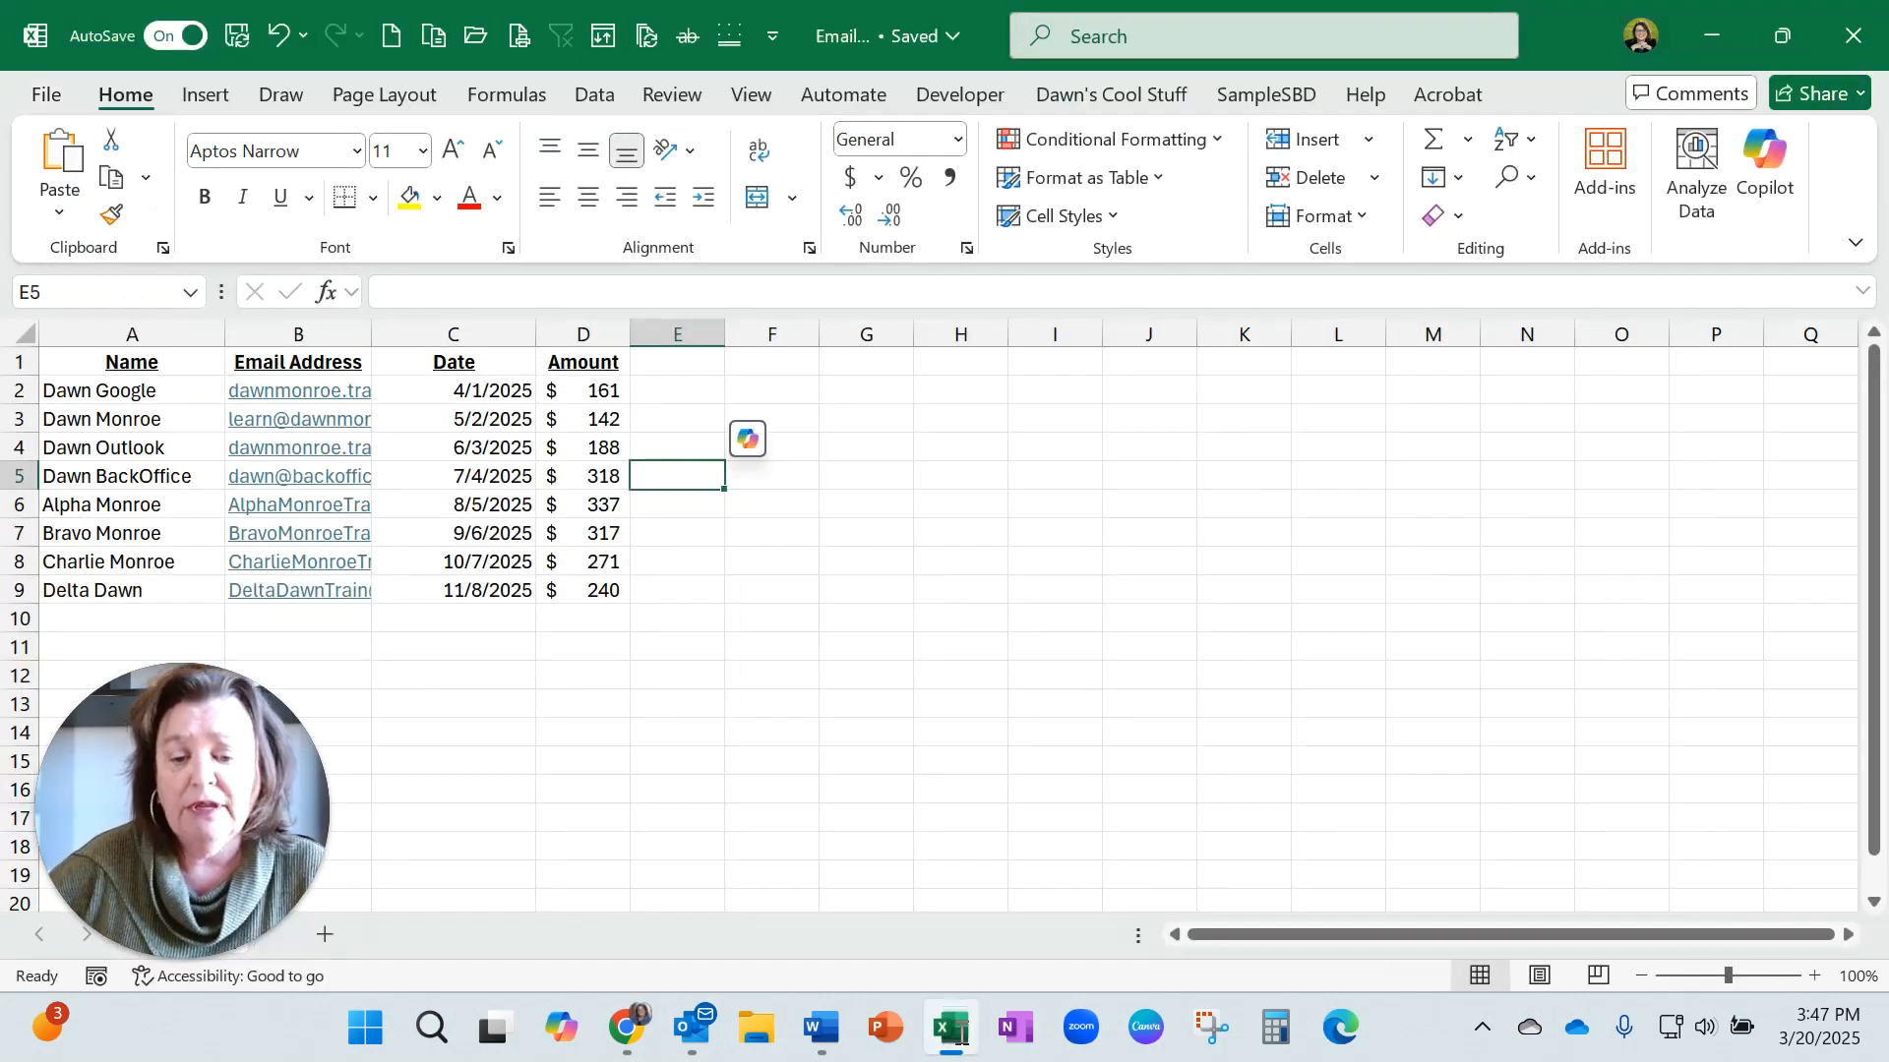
click(161, 327)
click(307, 331)
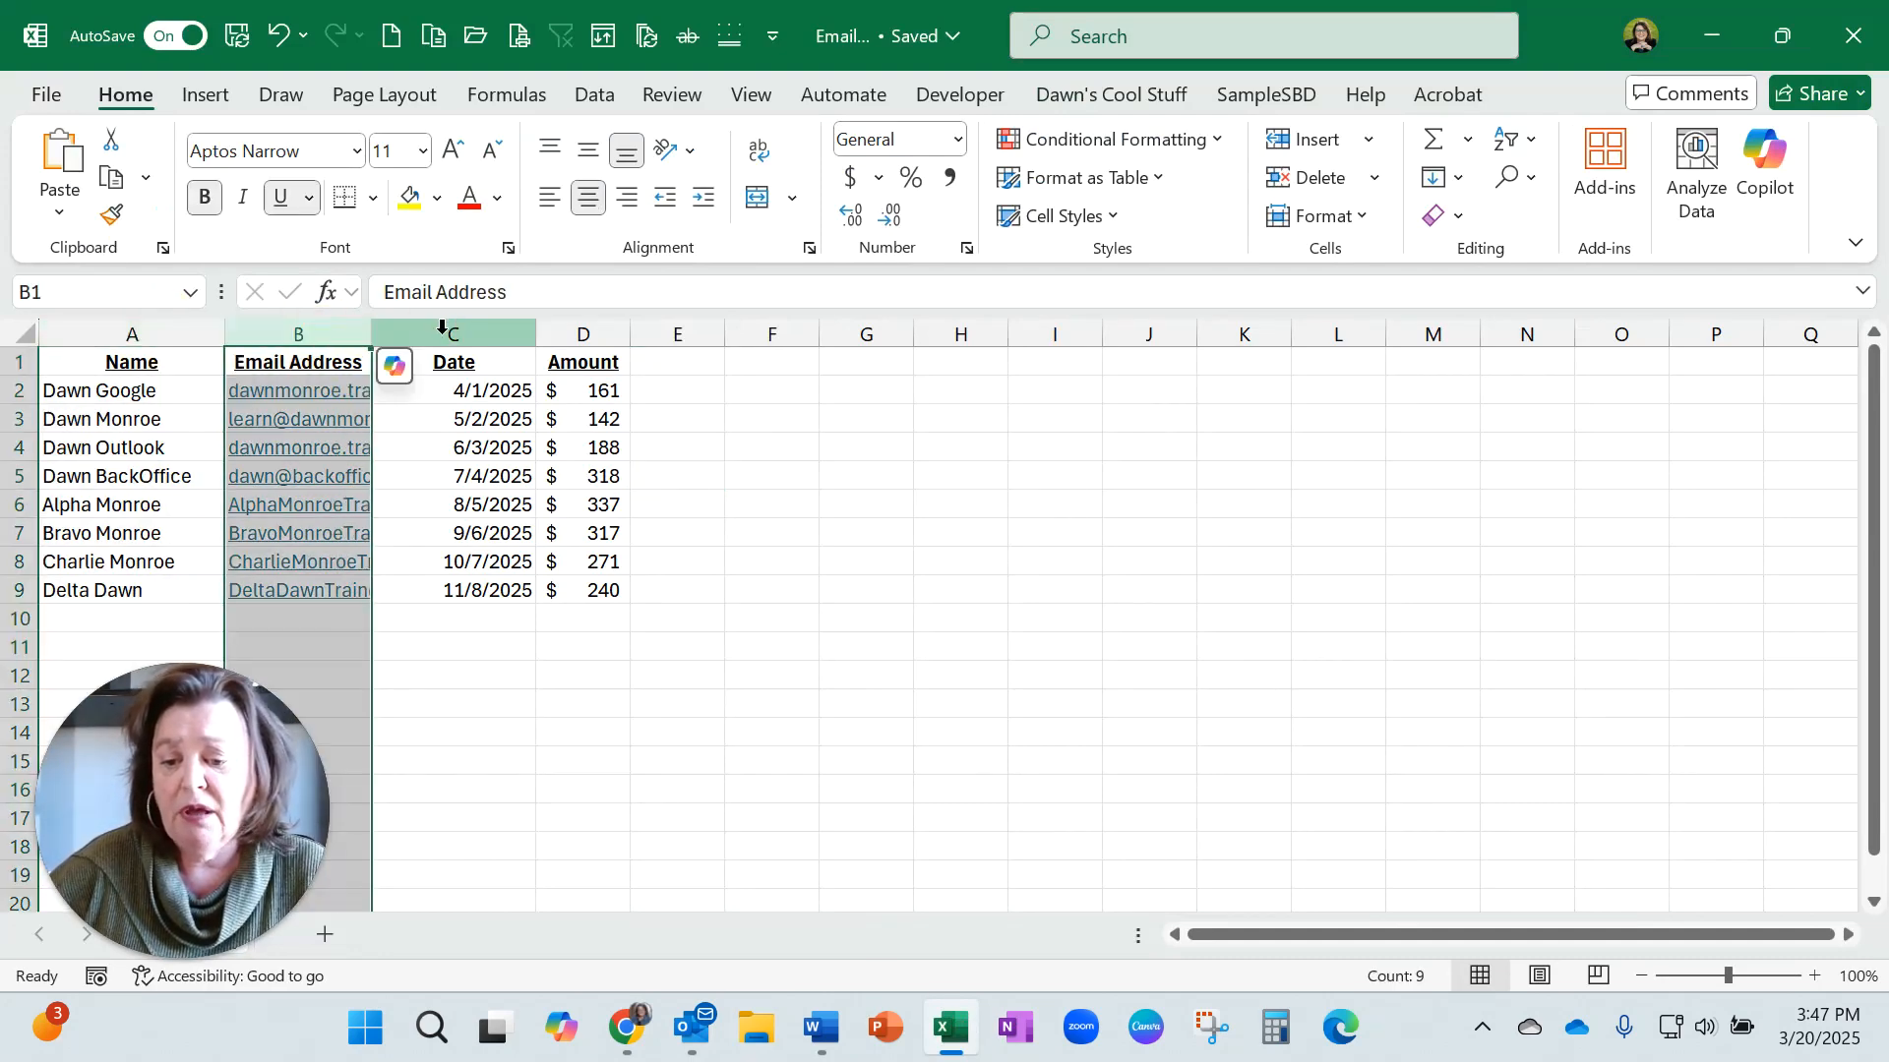
click(443, 332)
click(585, 332)
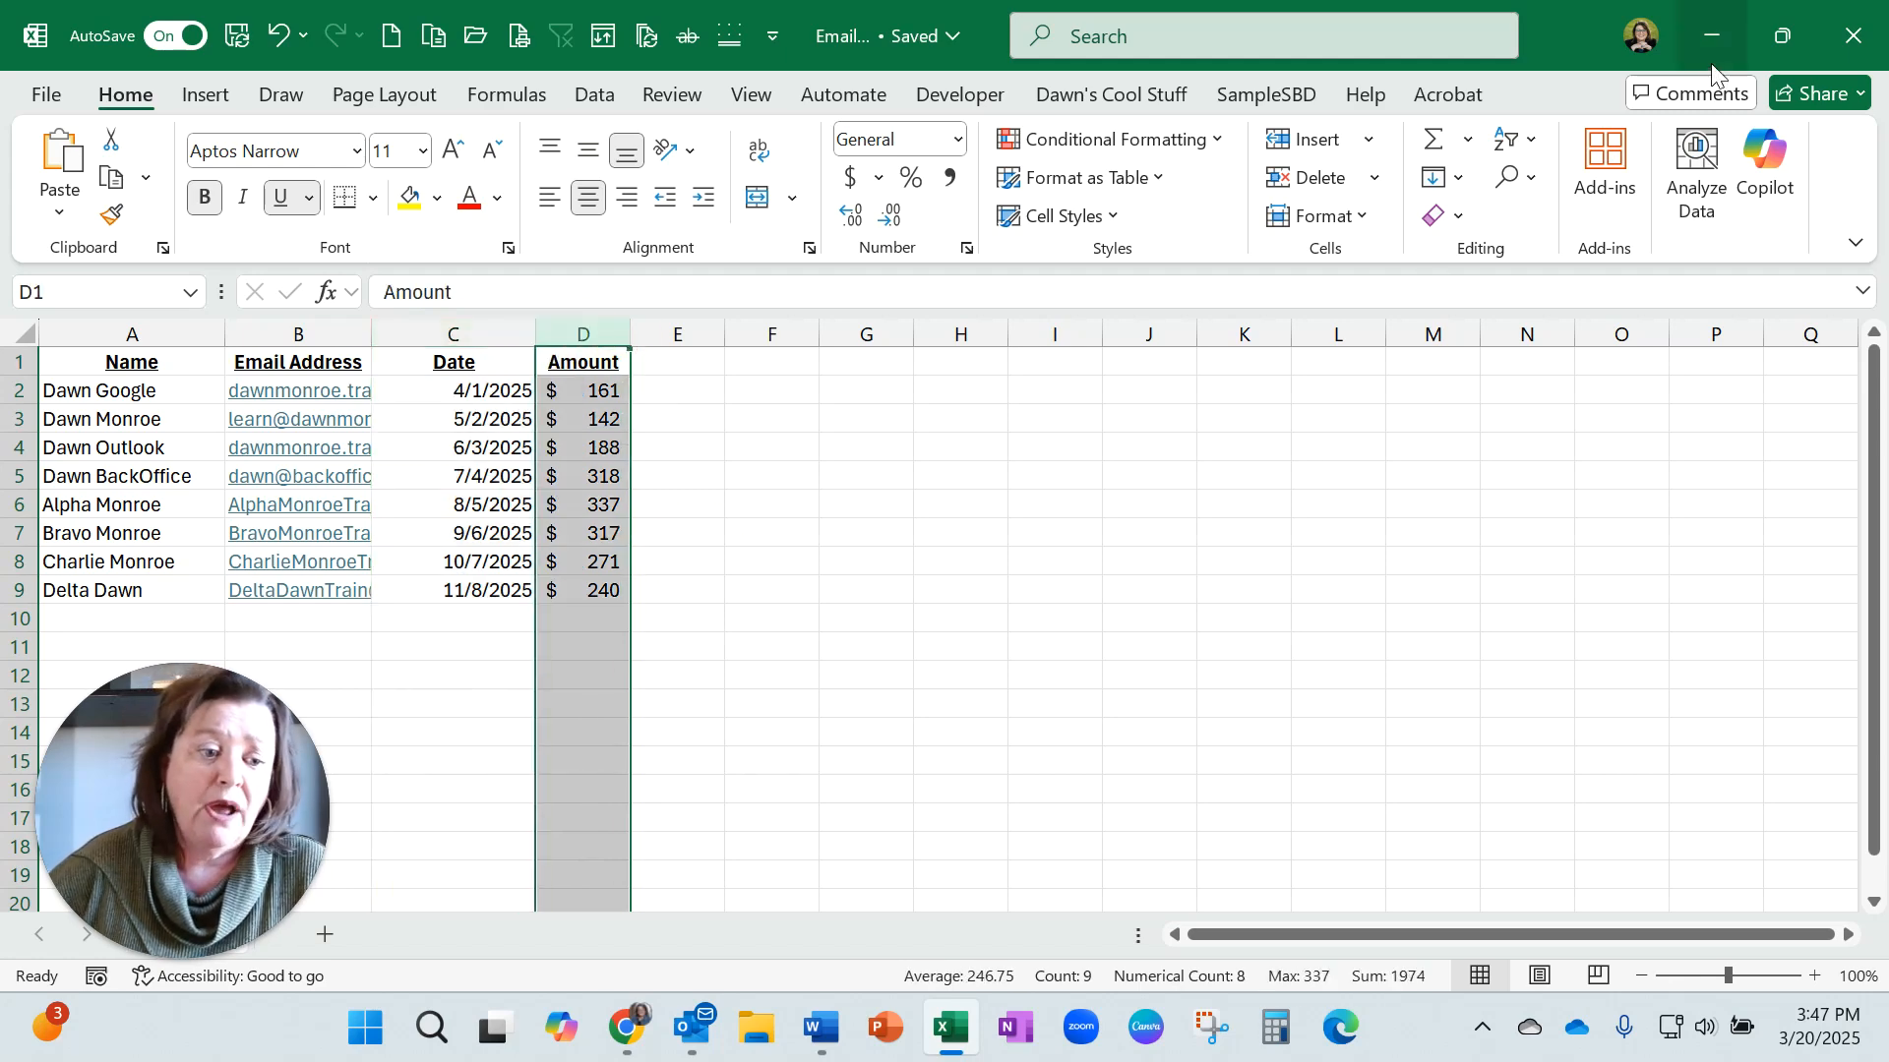
click(1714, 33)
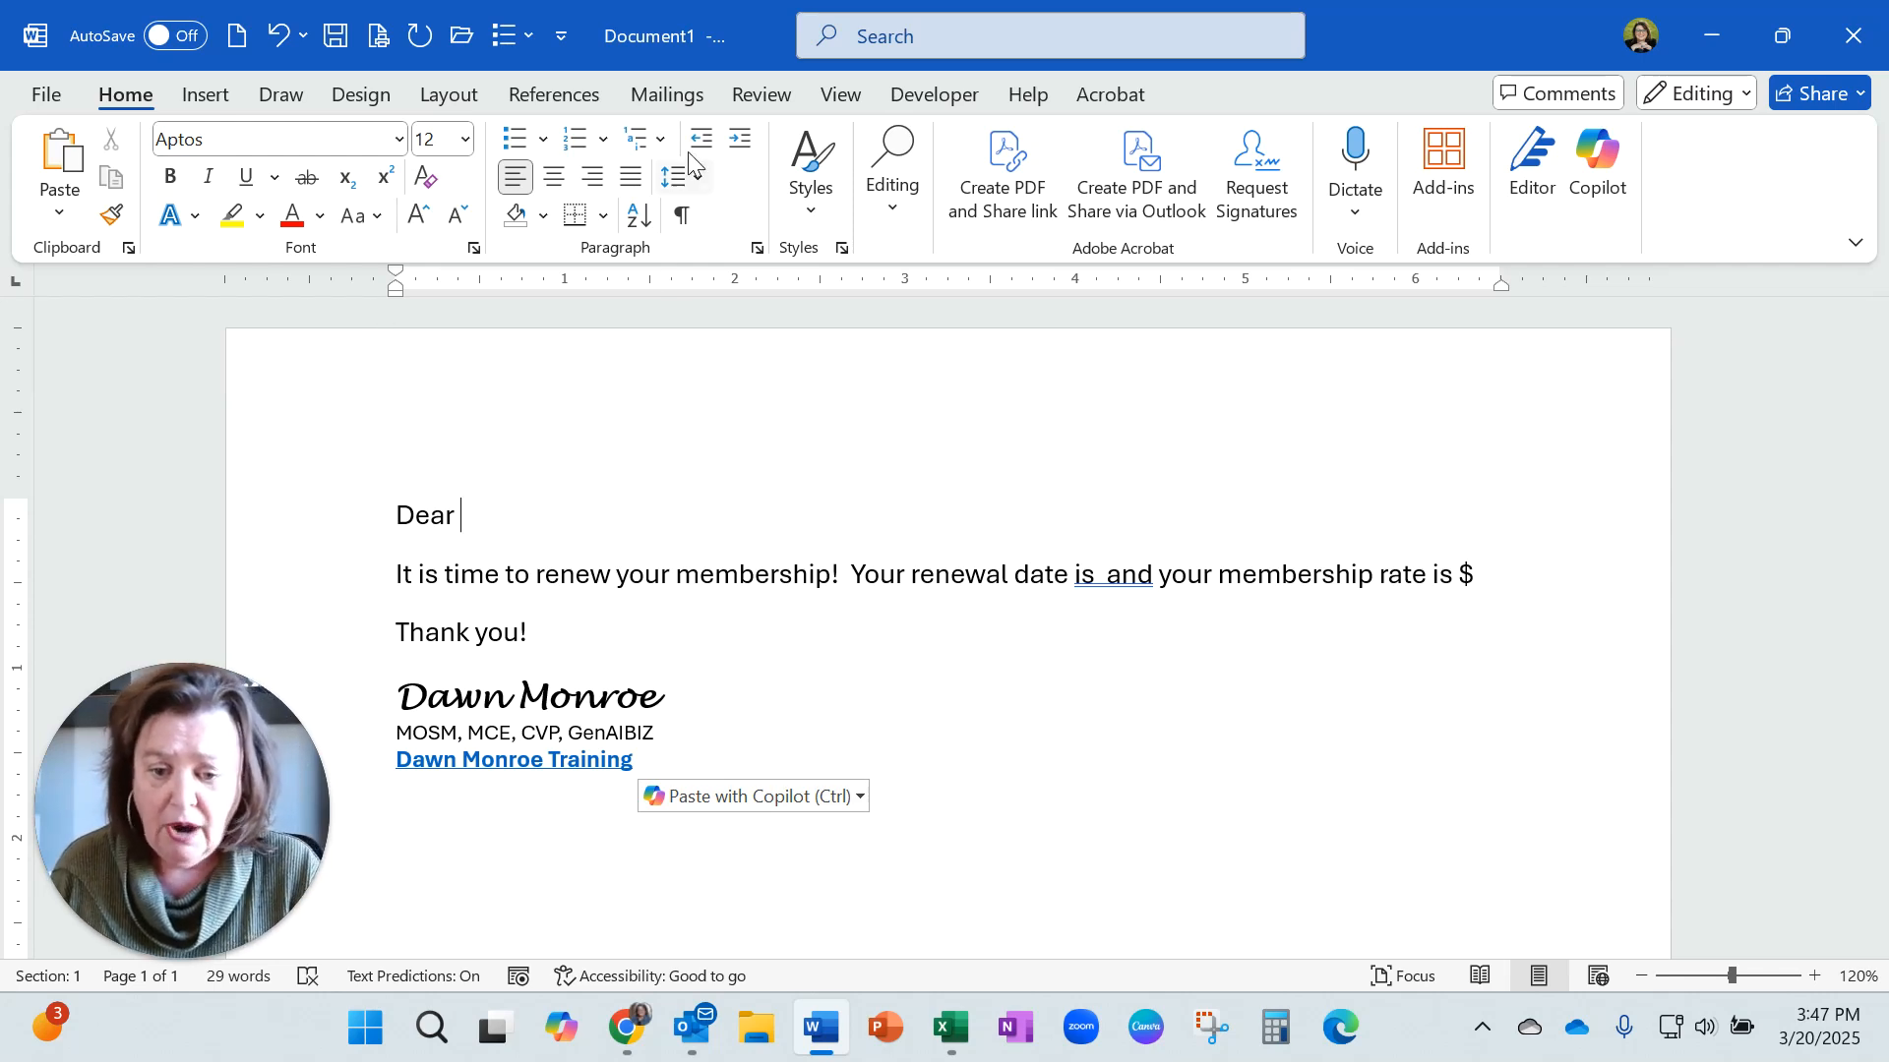
Start an E-mail Messages mail merge for the membership renewal letter.
click(665, 94)
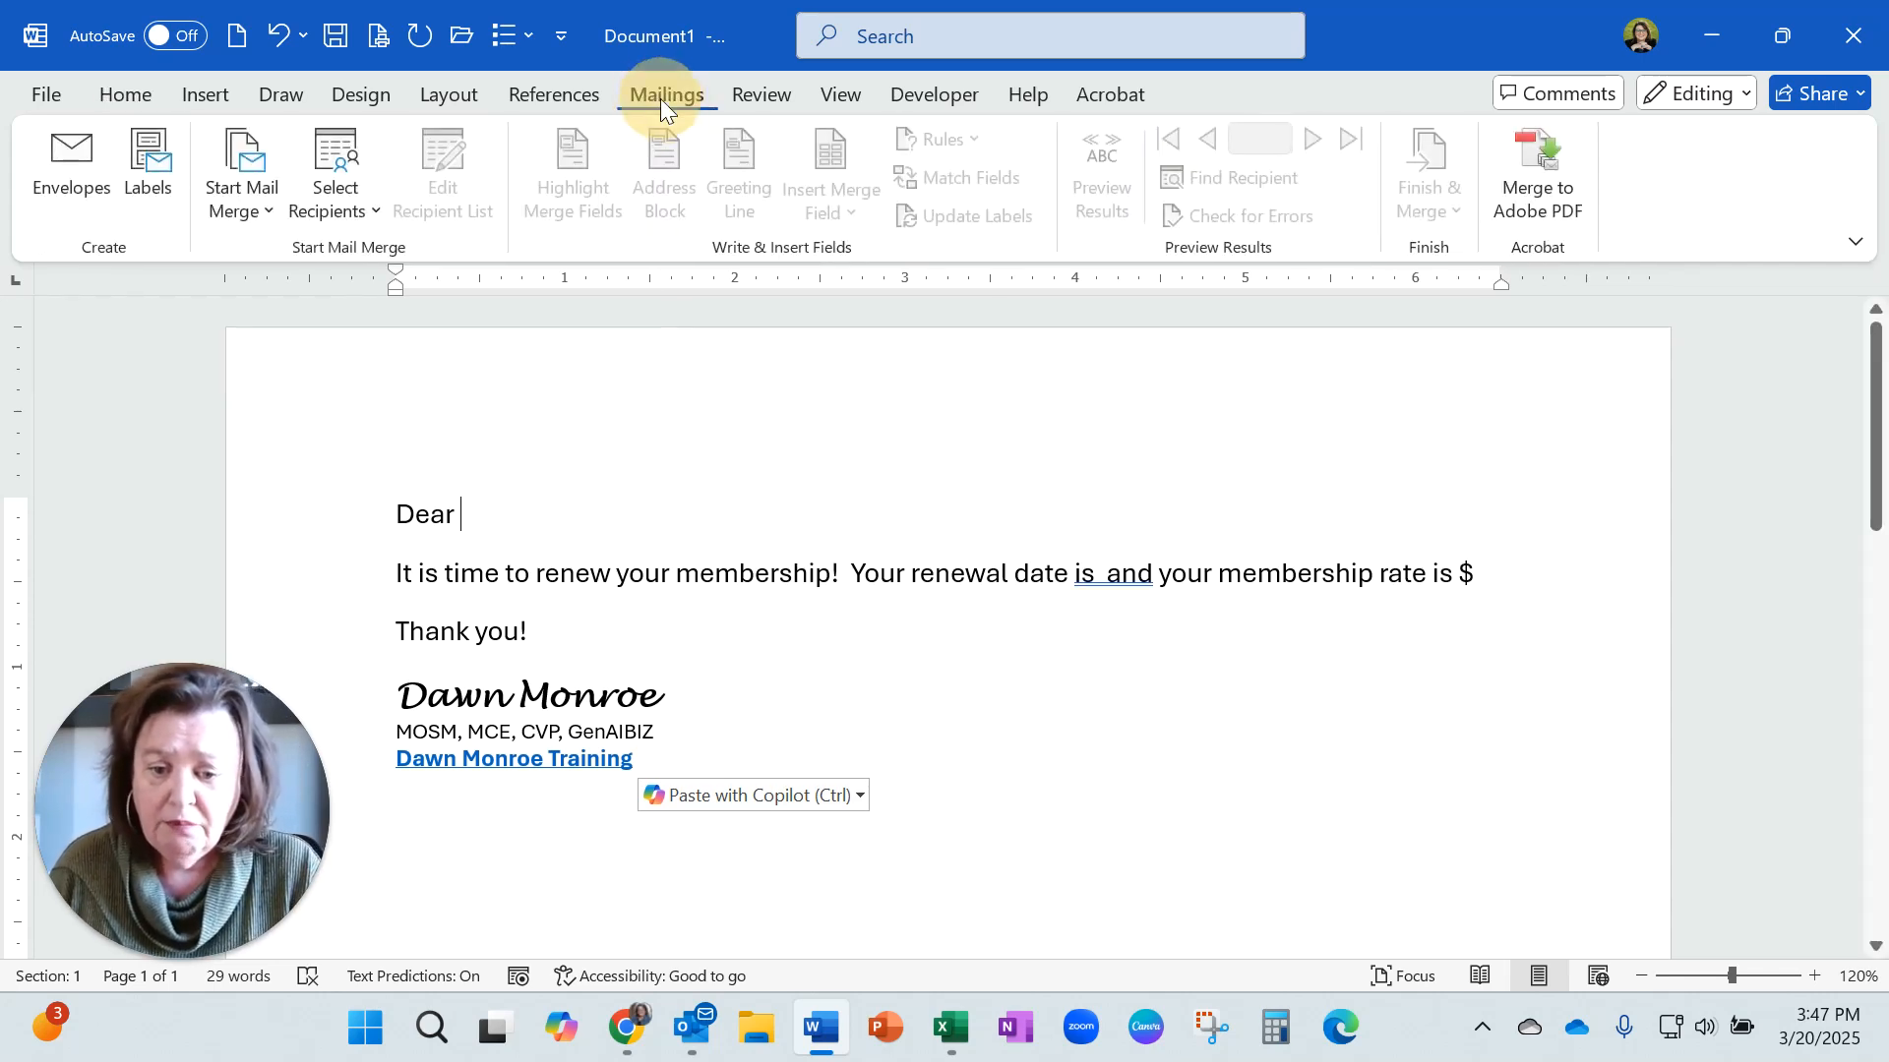
click(253, 208)
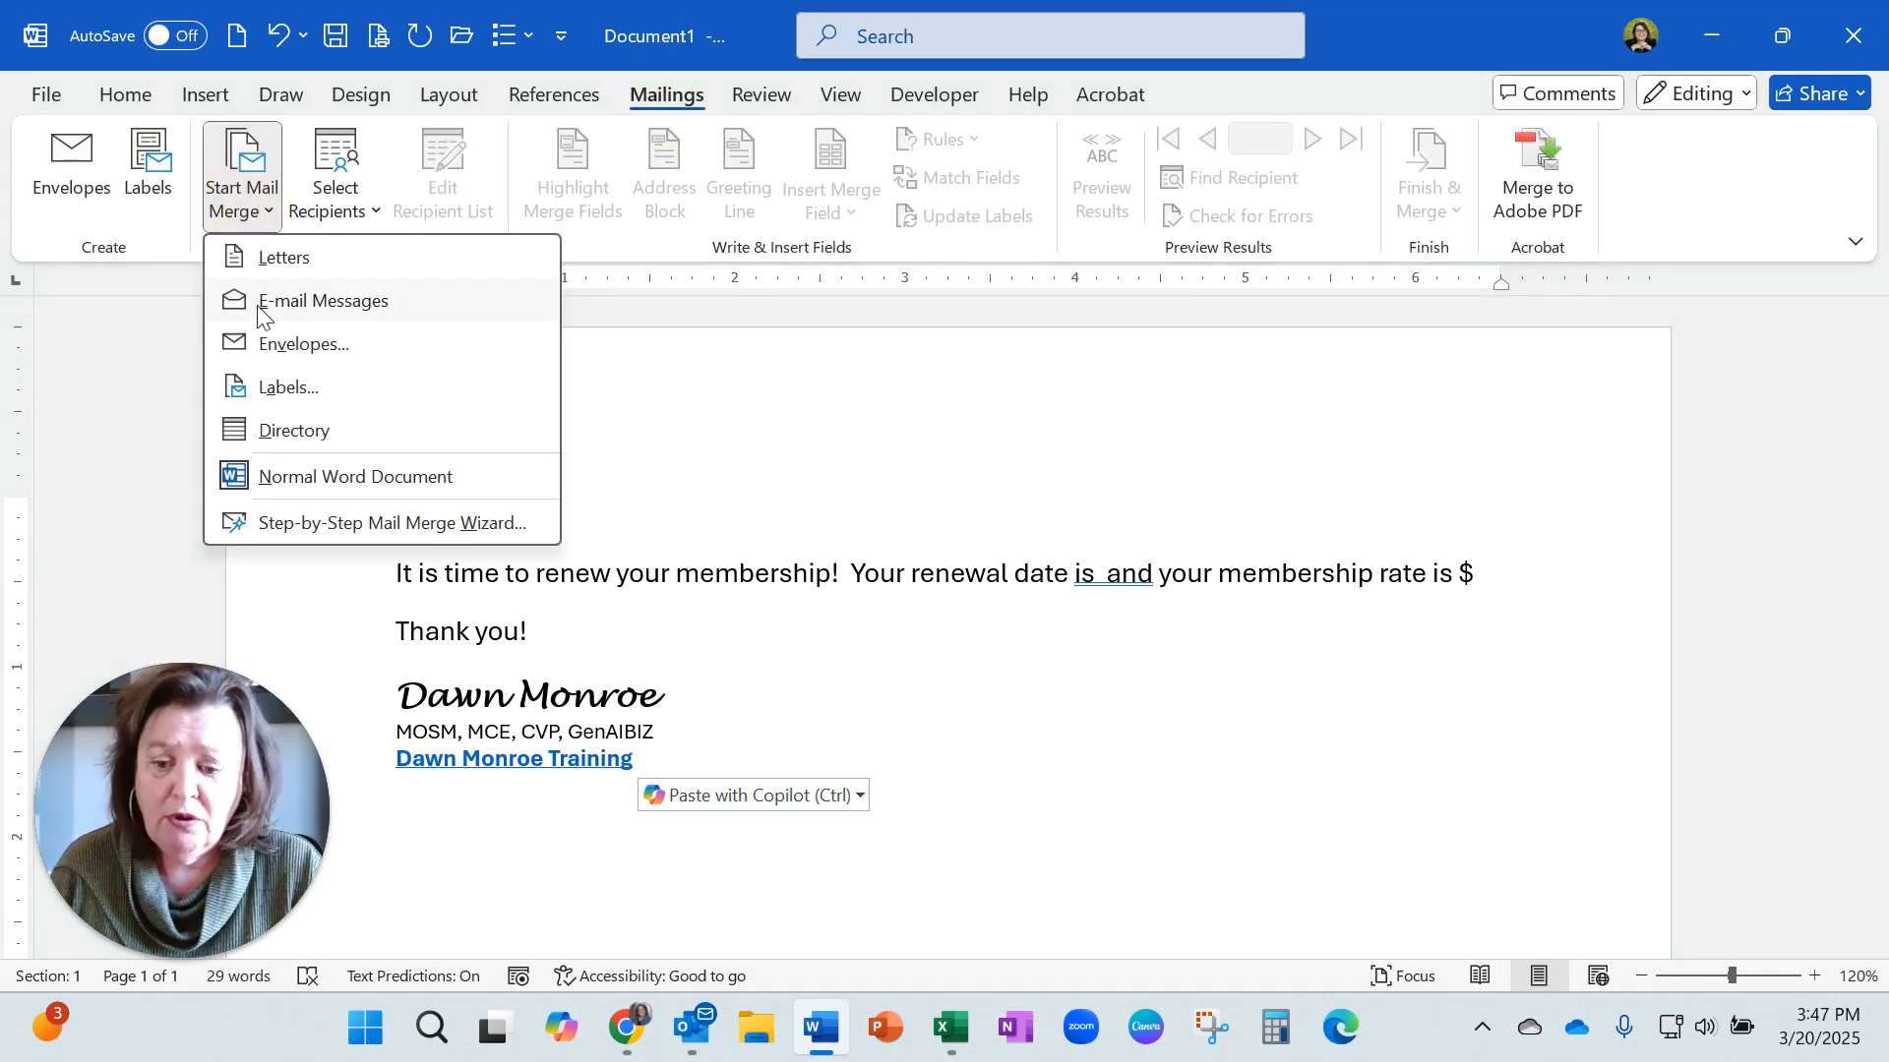
click(261, 309)
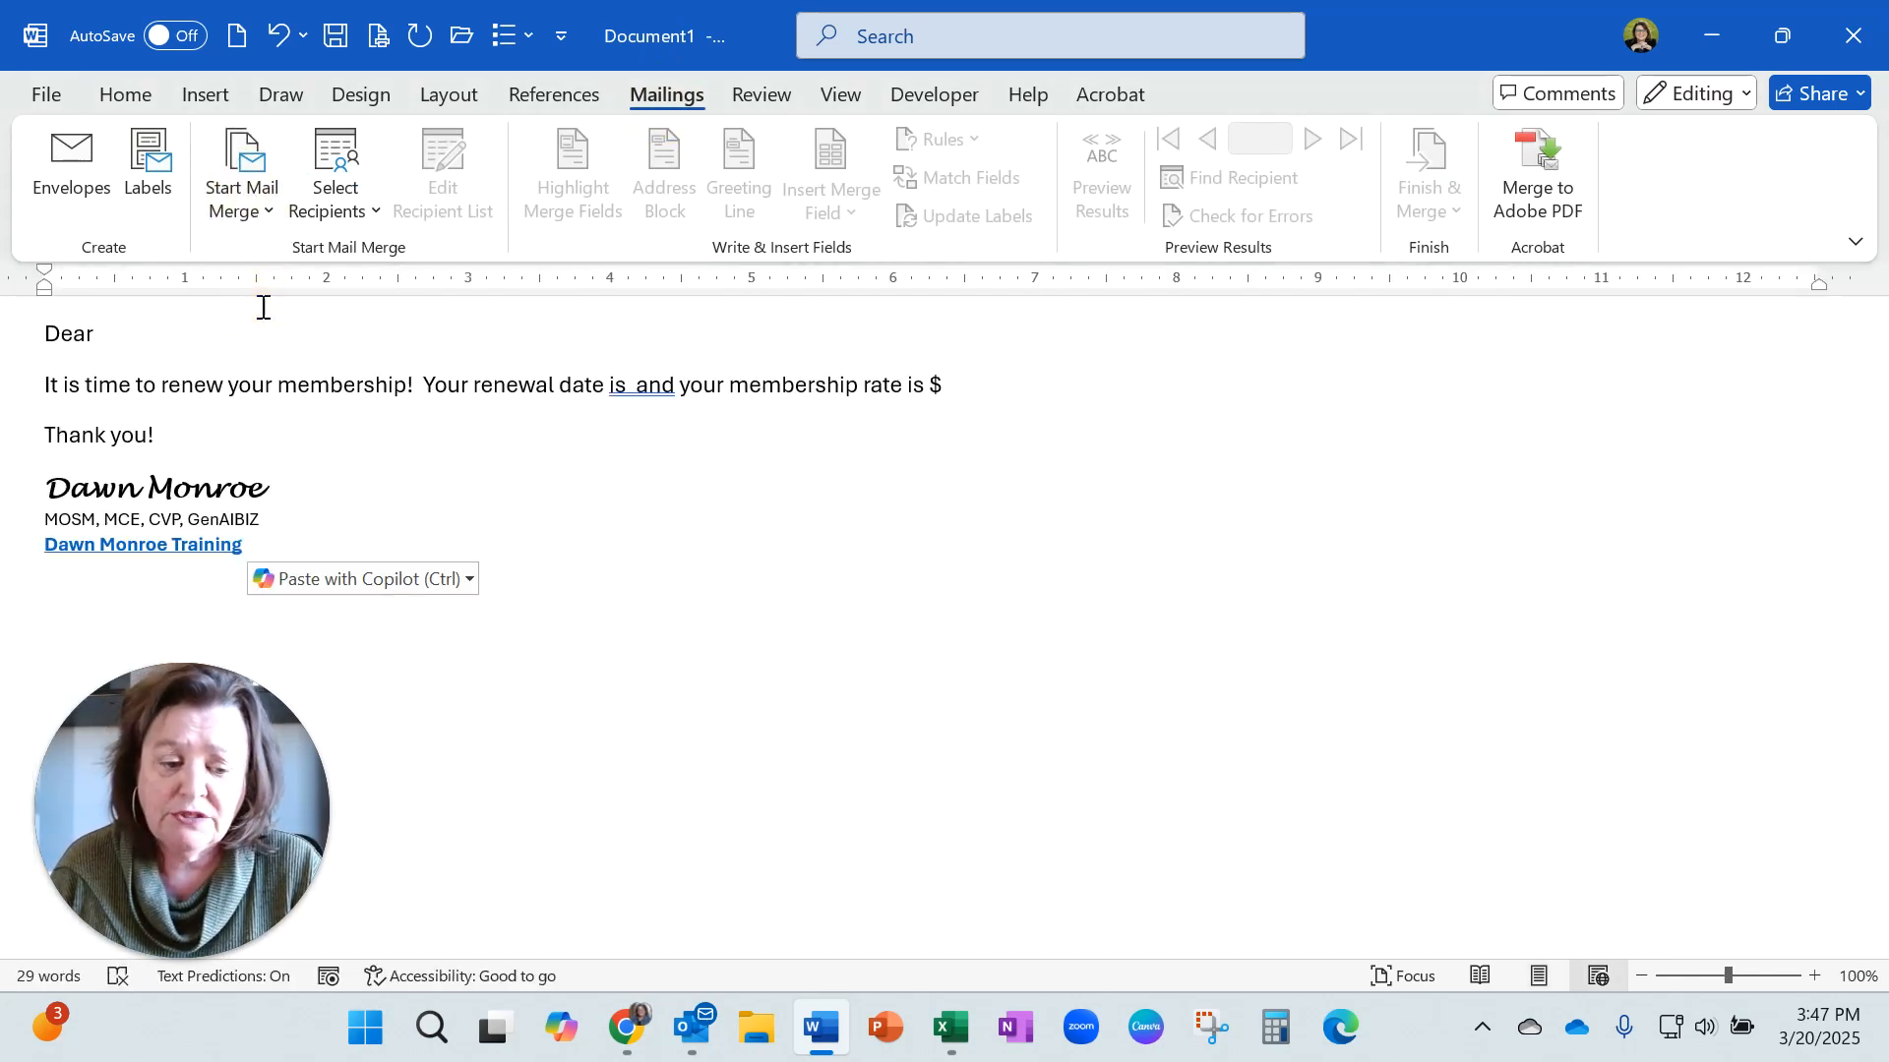
Open the Step-by-Step Mail Merge Wizard and advance to recipient selection using the current document.
click(242, 197)
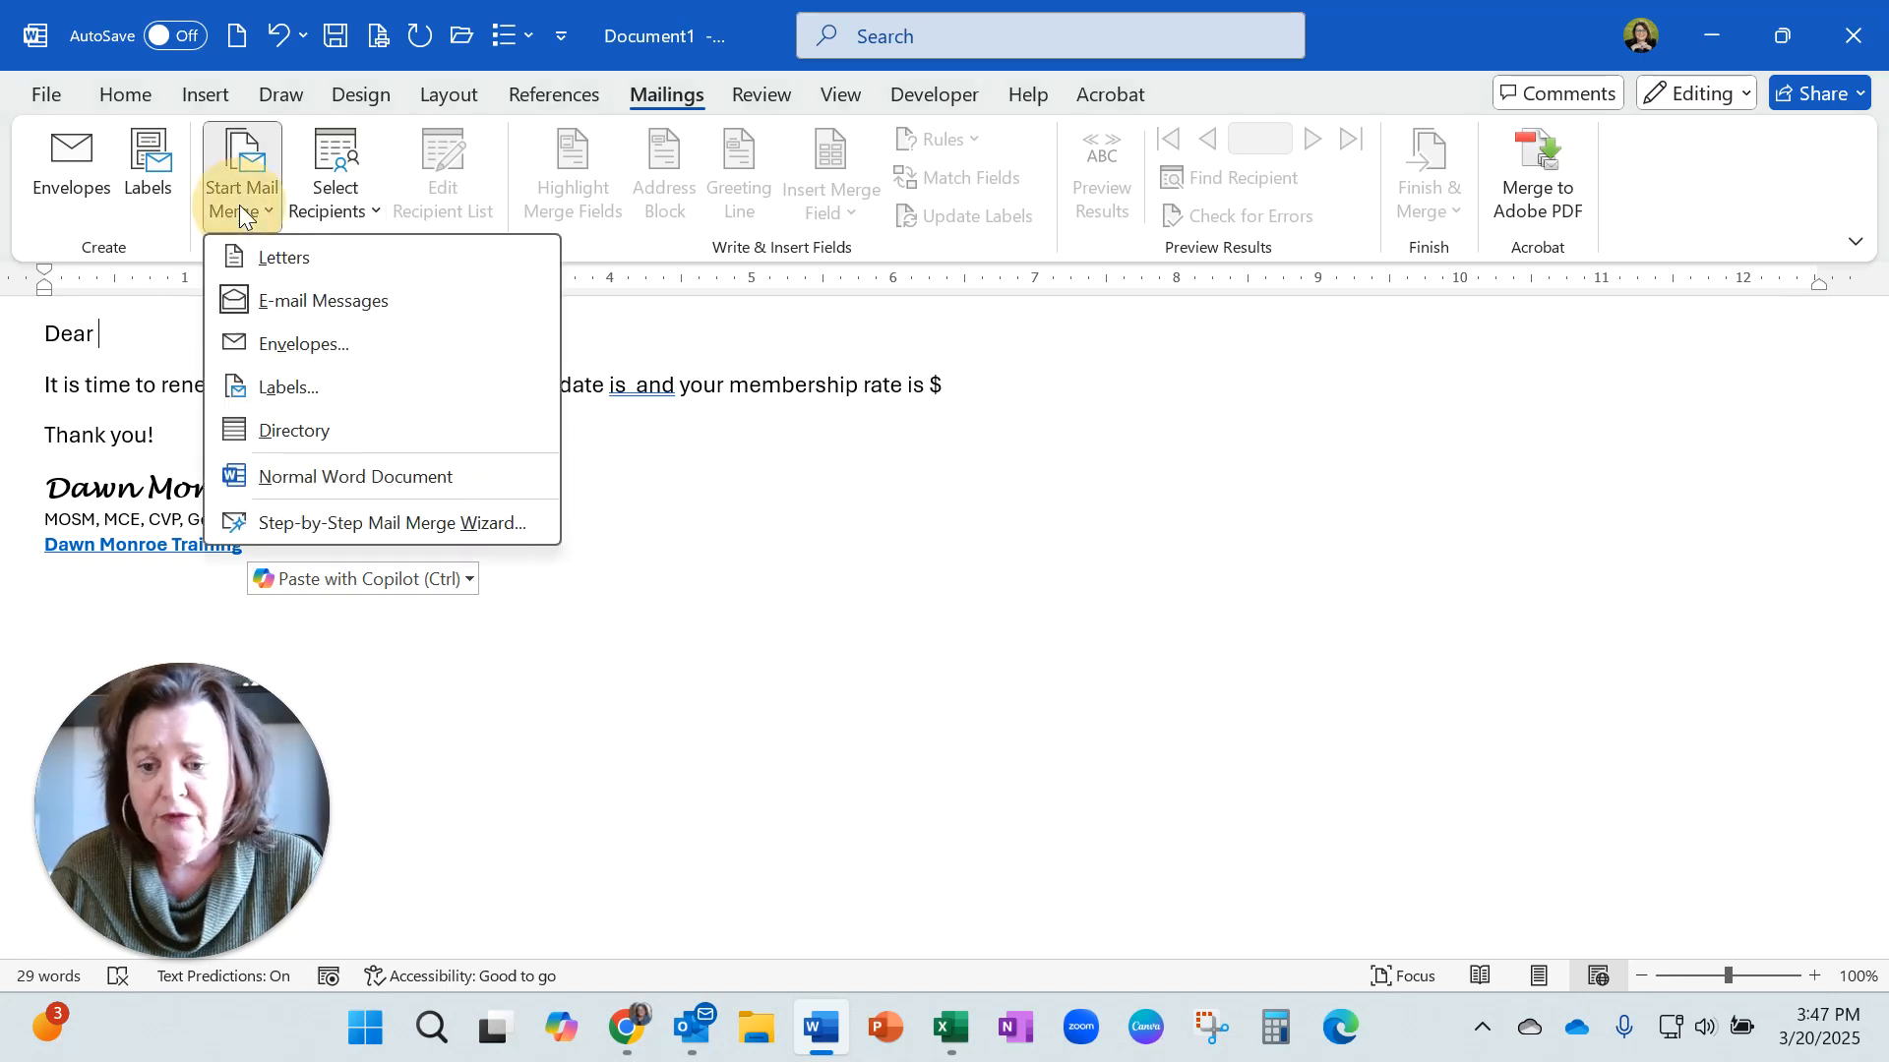
click(293, 532)
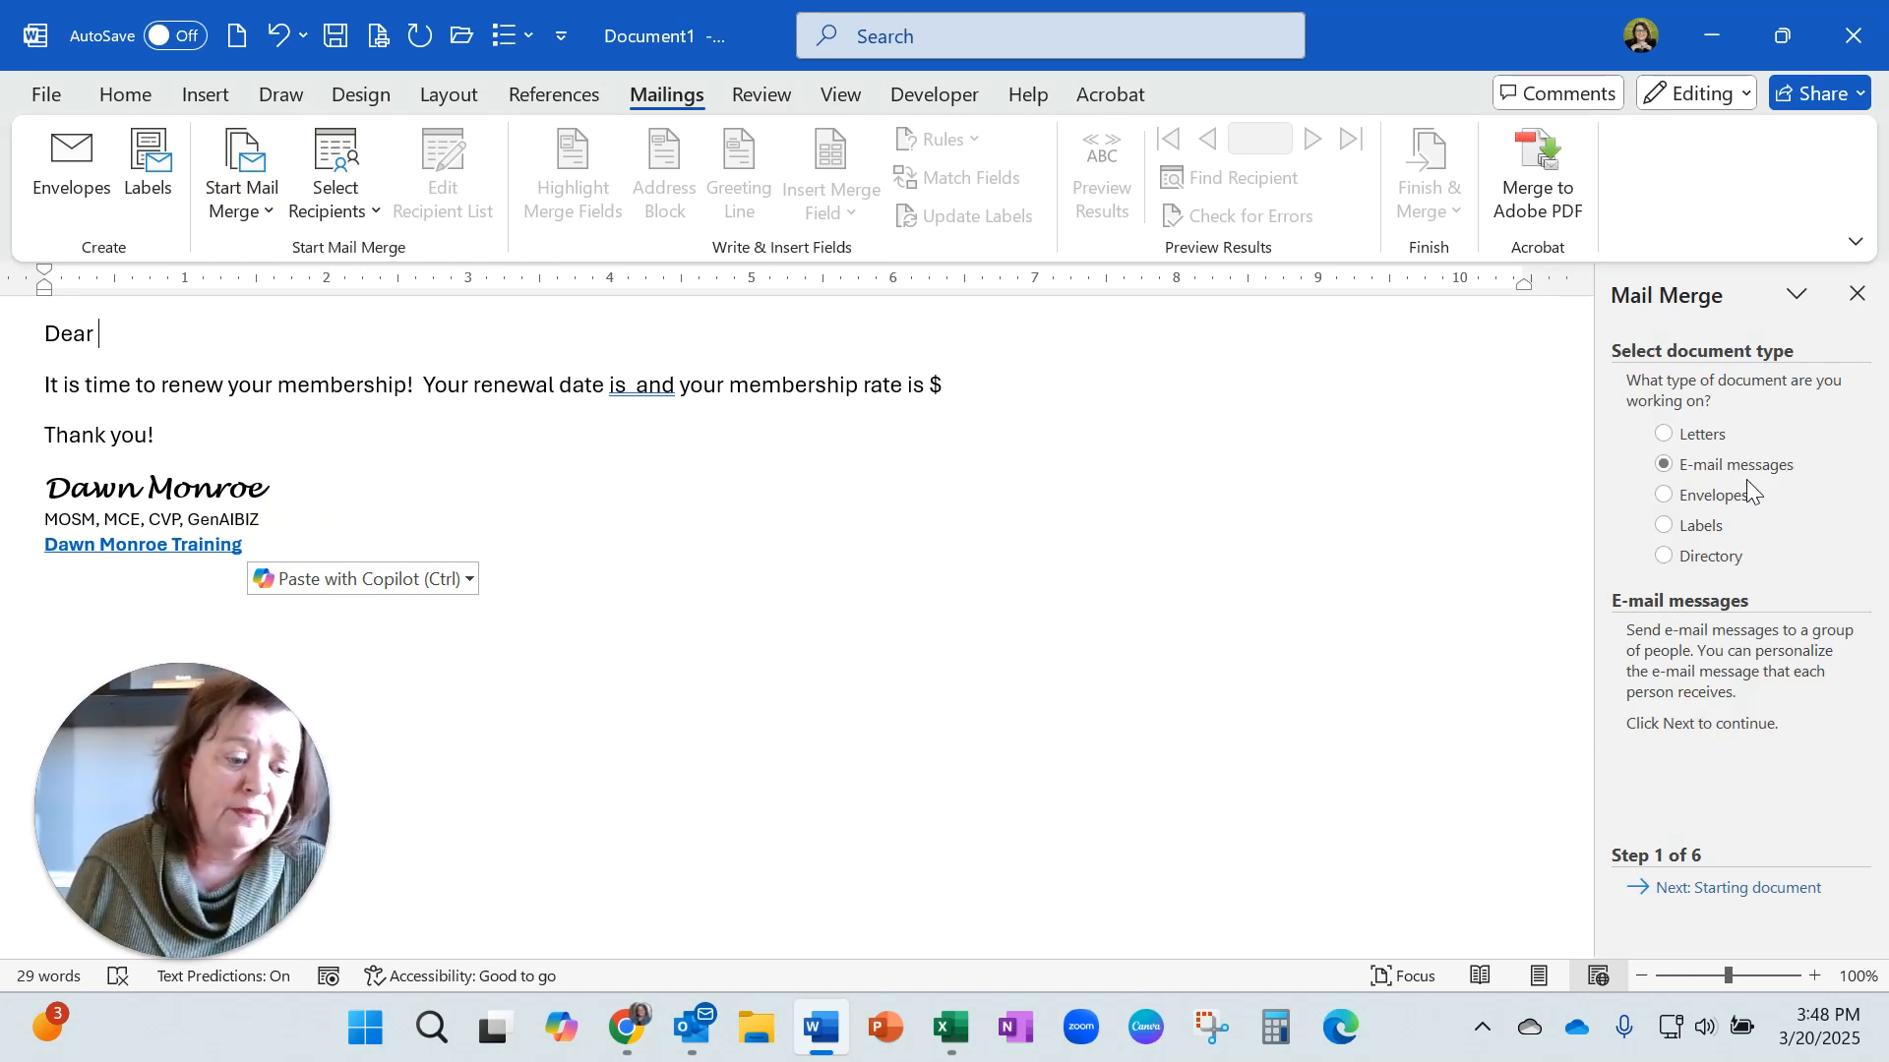
click(1726, 890)
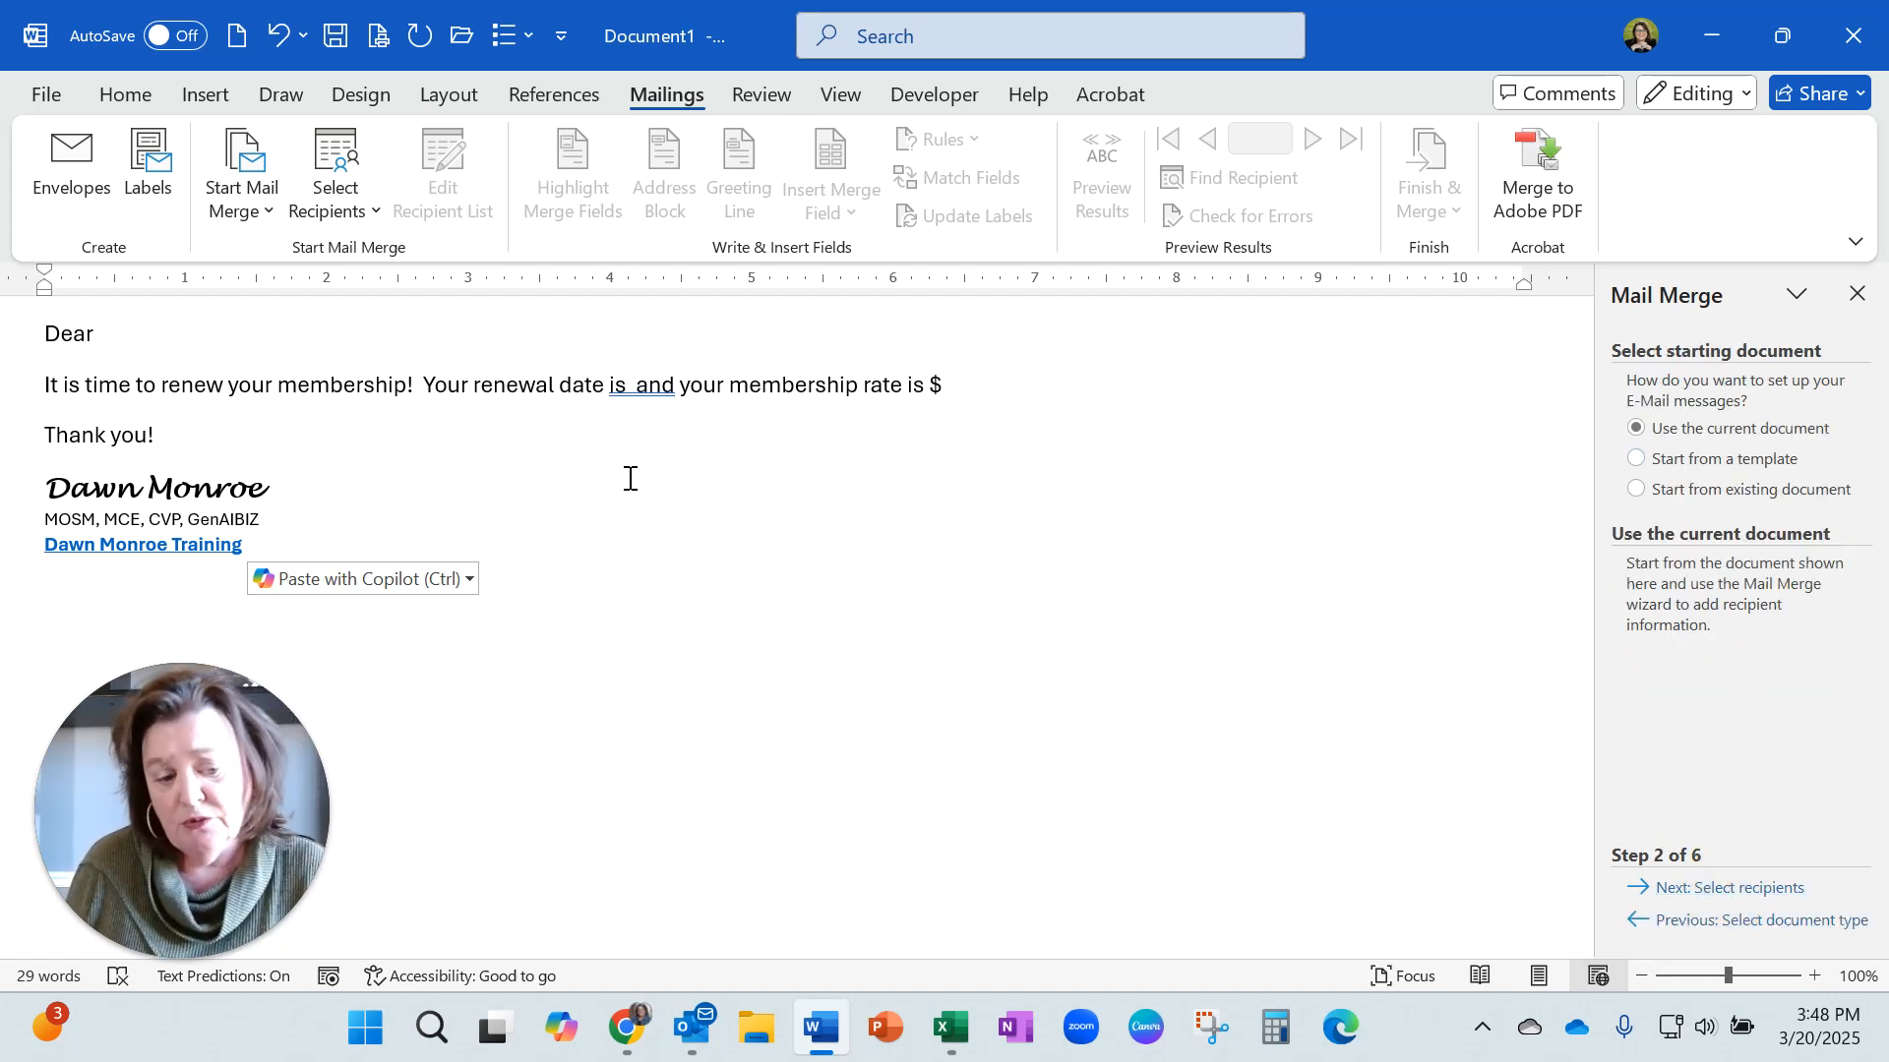
click(1712, 890)
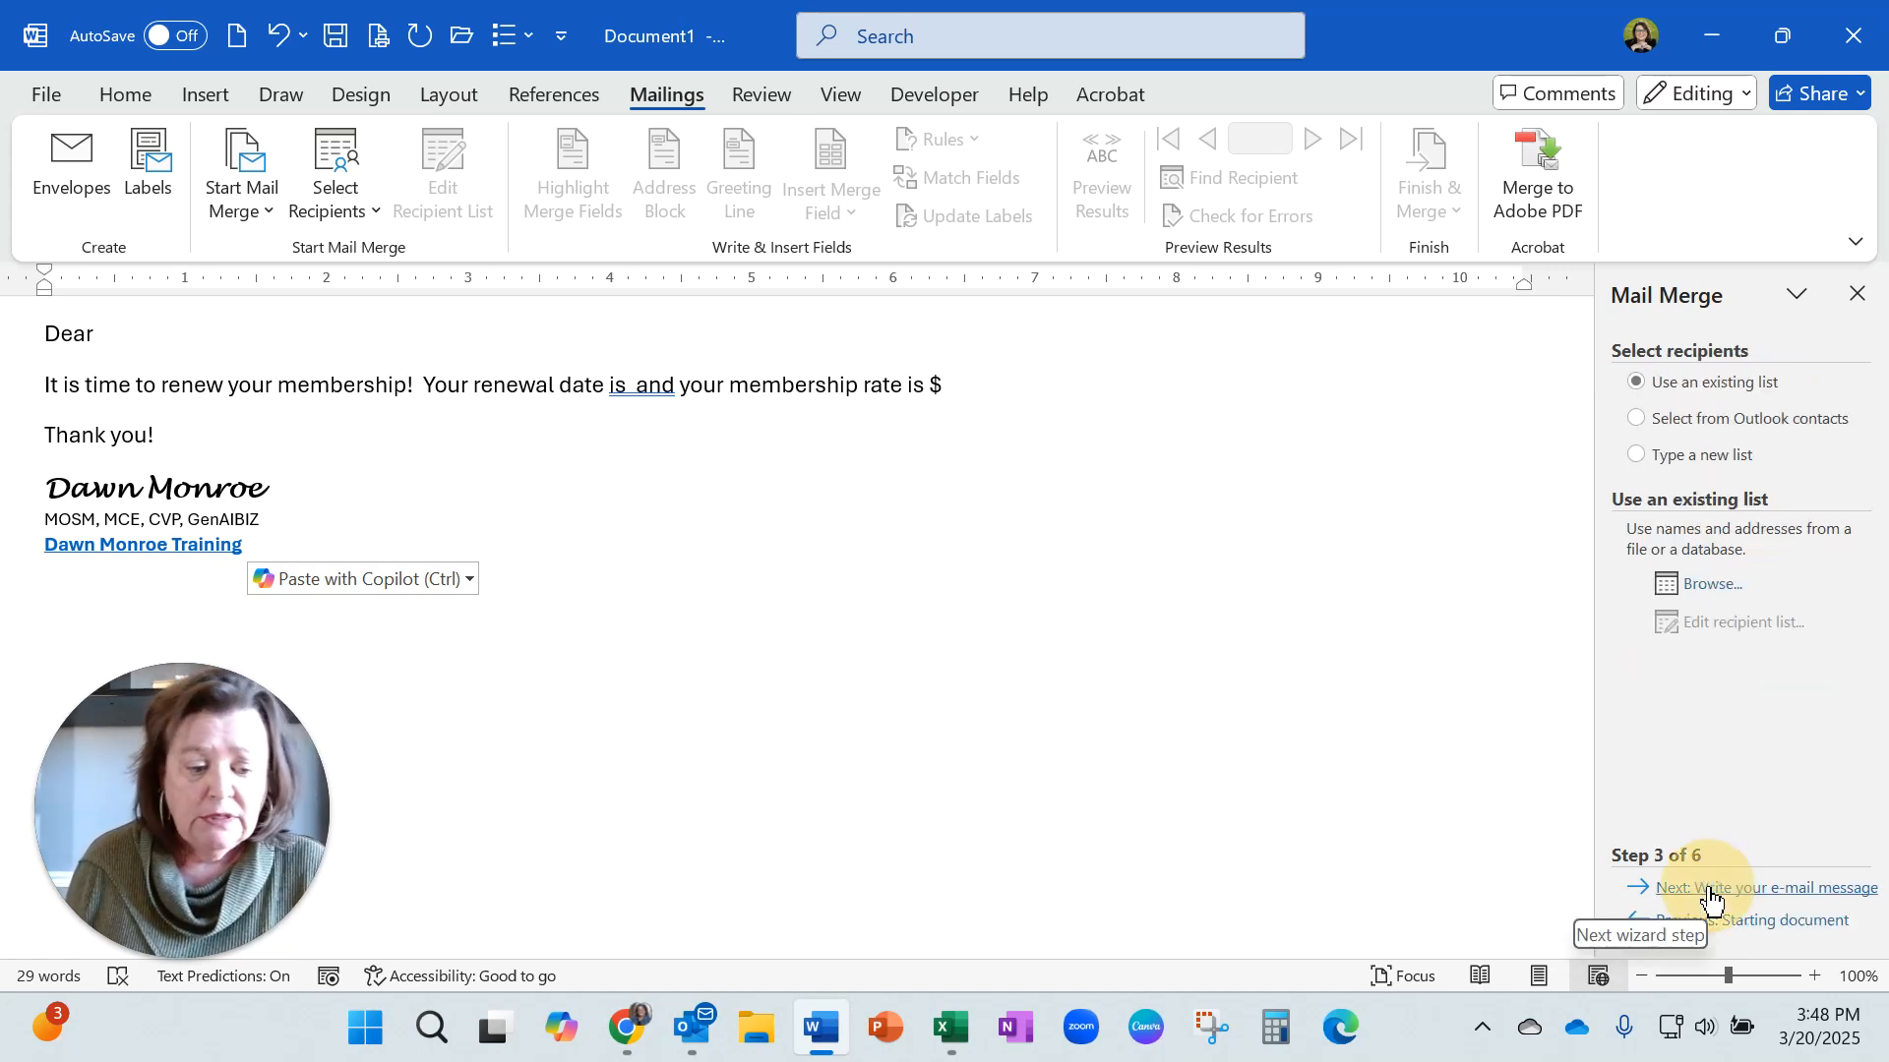
Browse to the Email List workbook on the Desktop and use its Sheet1$ table as the recipient list.
click(1712, 584)
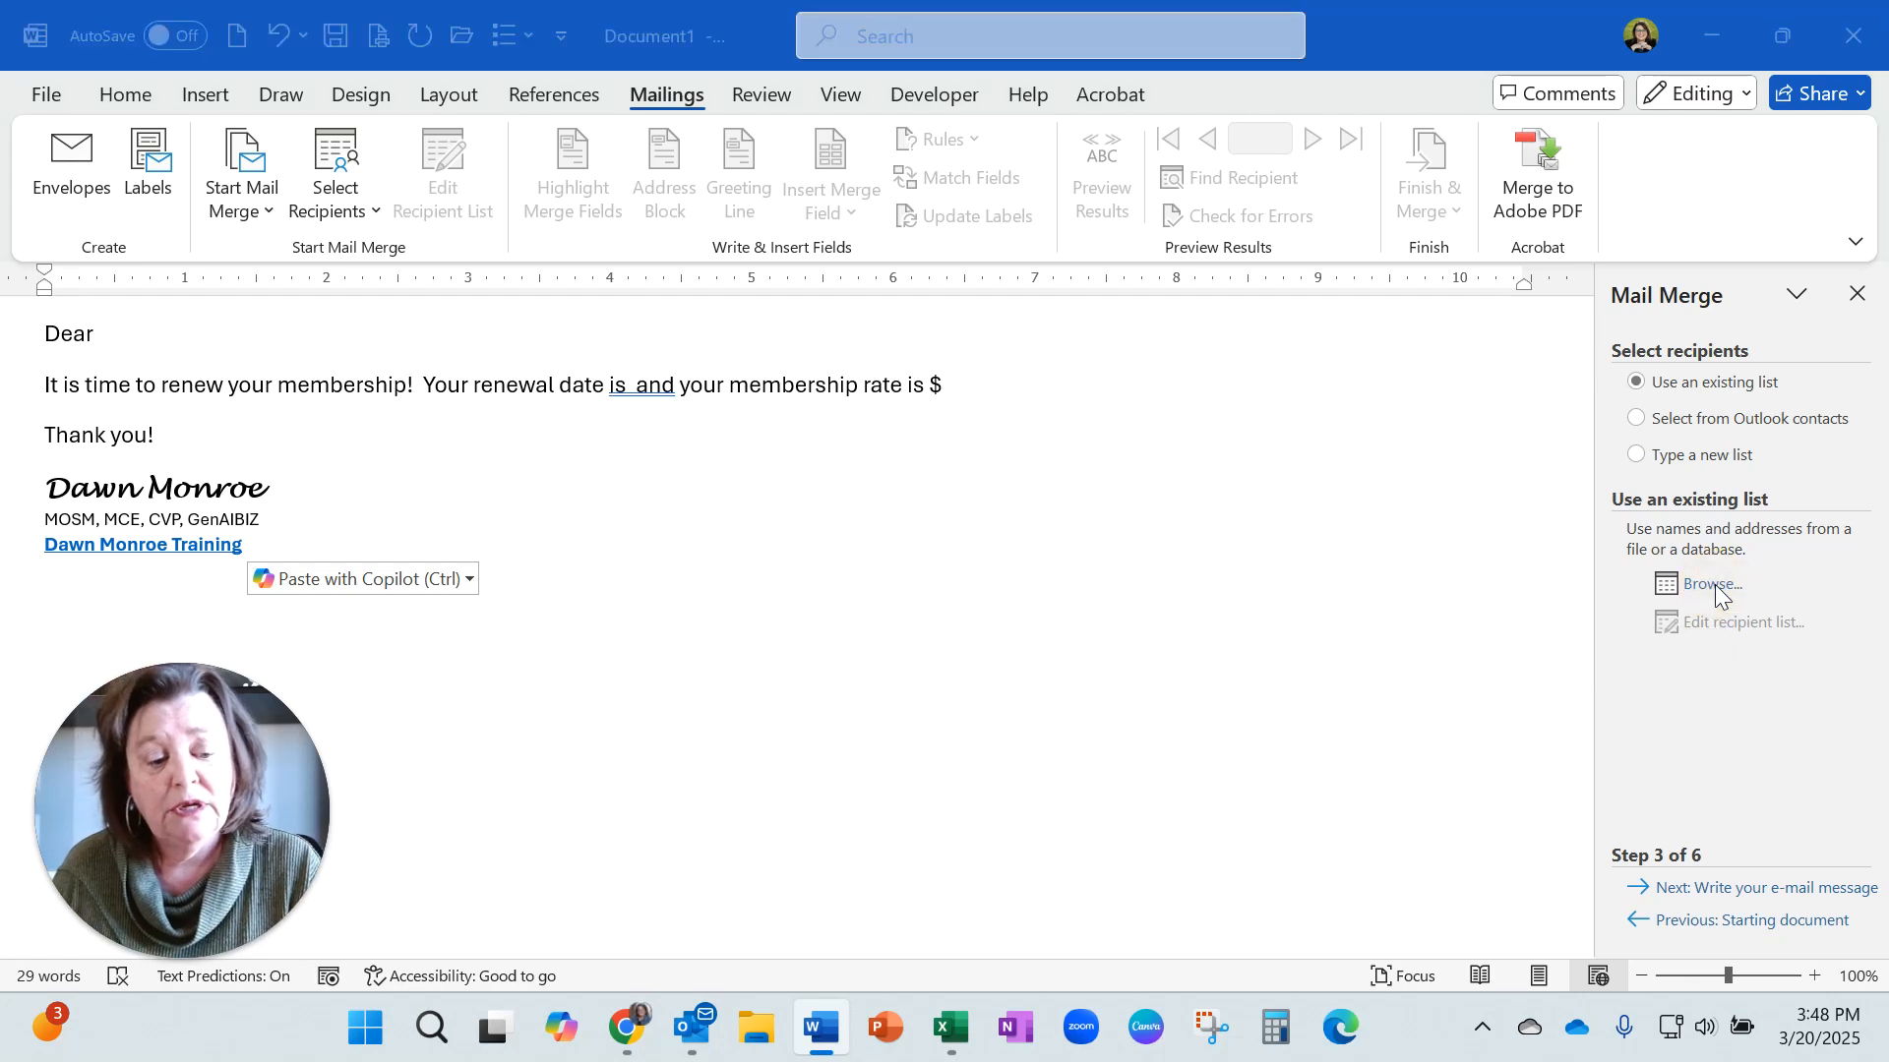
scroll(295, 310, up, 5)
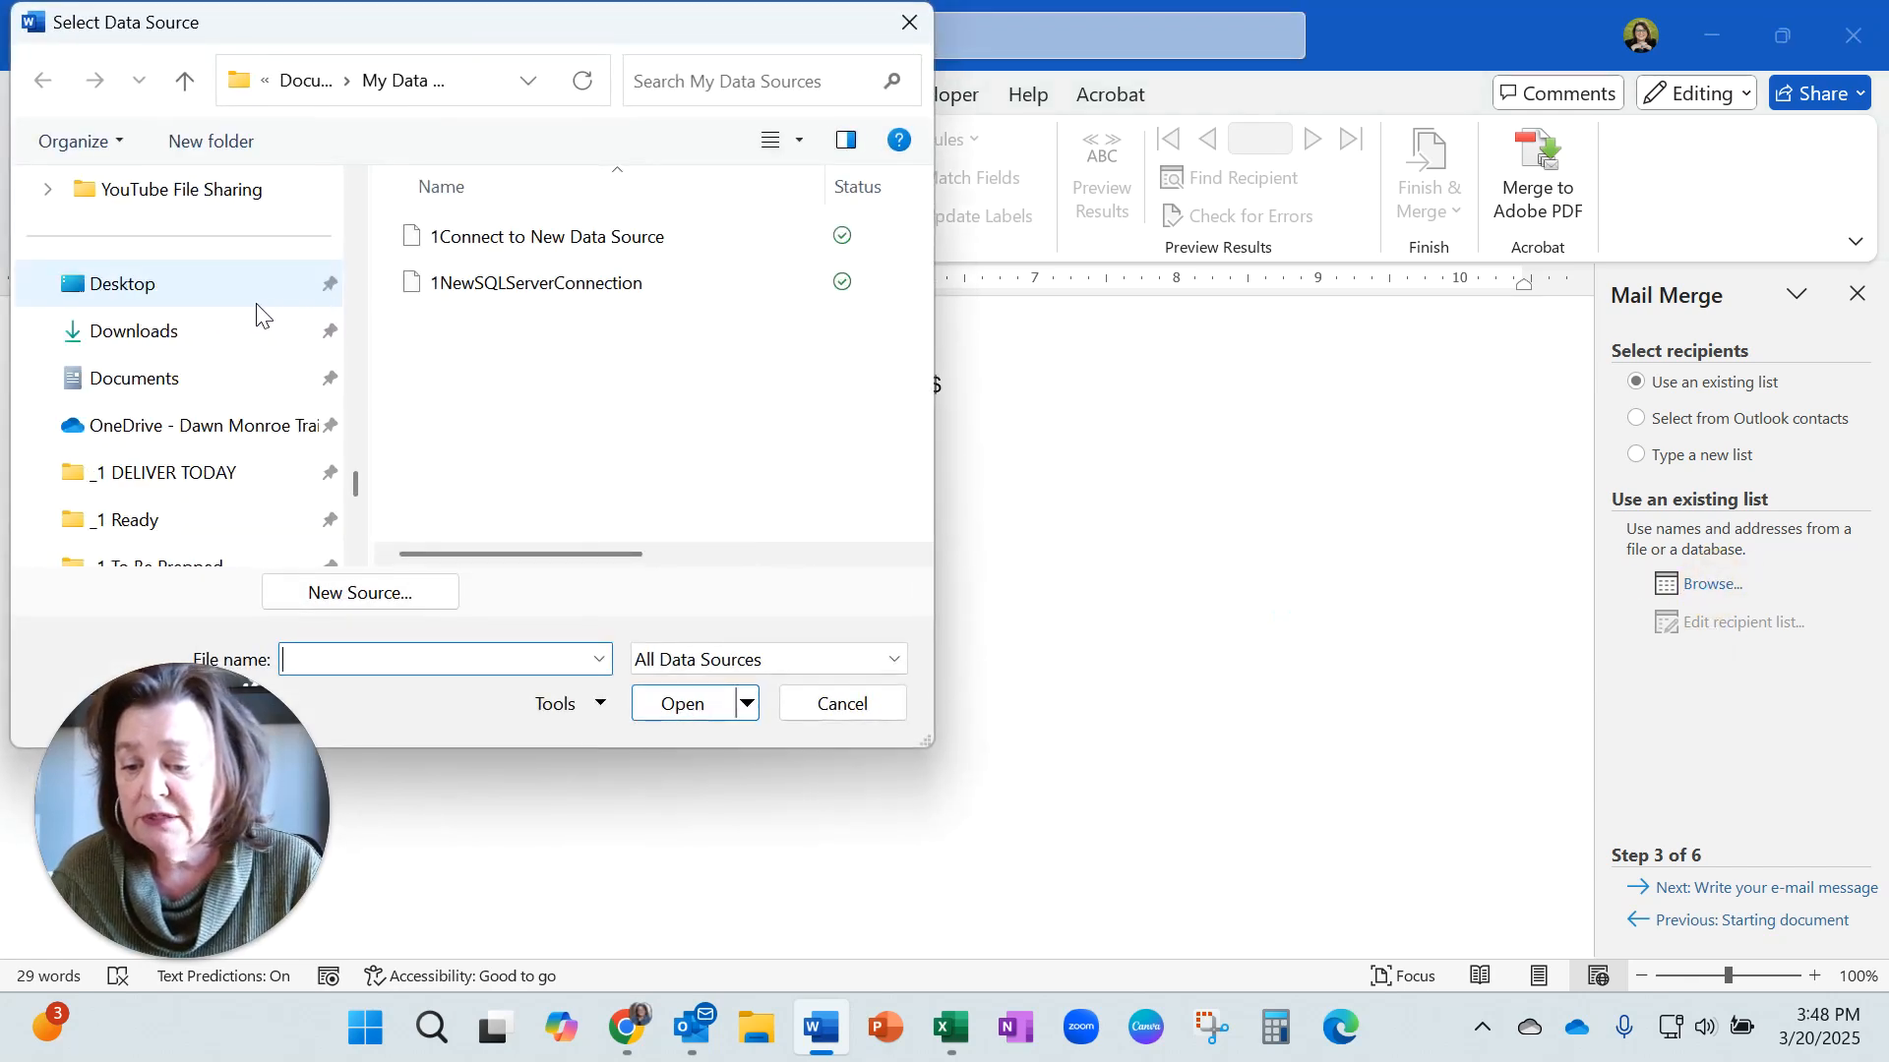
click(219, 285)
click(843, 287)
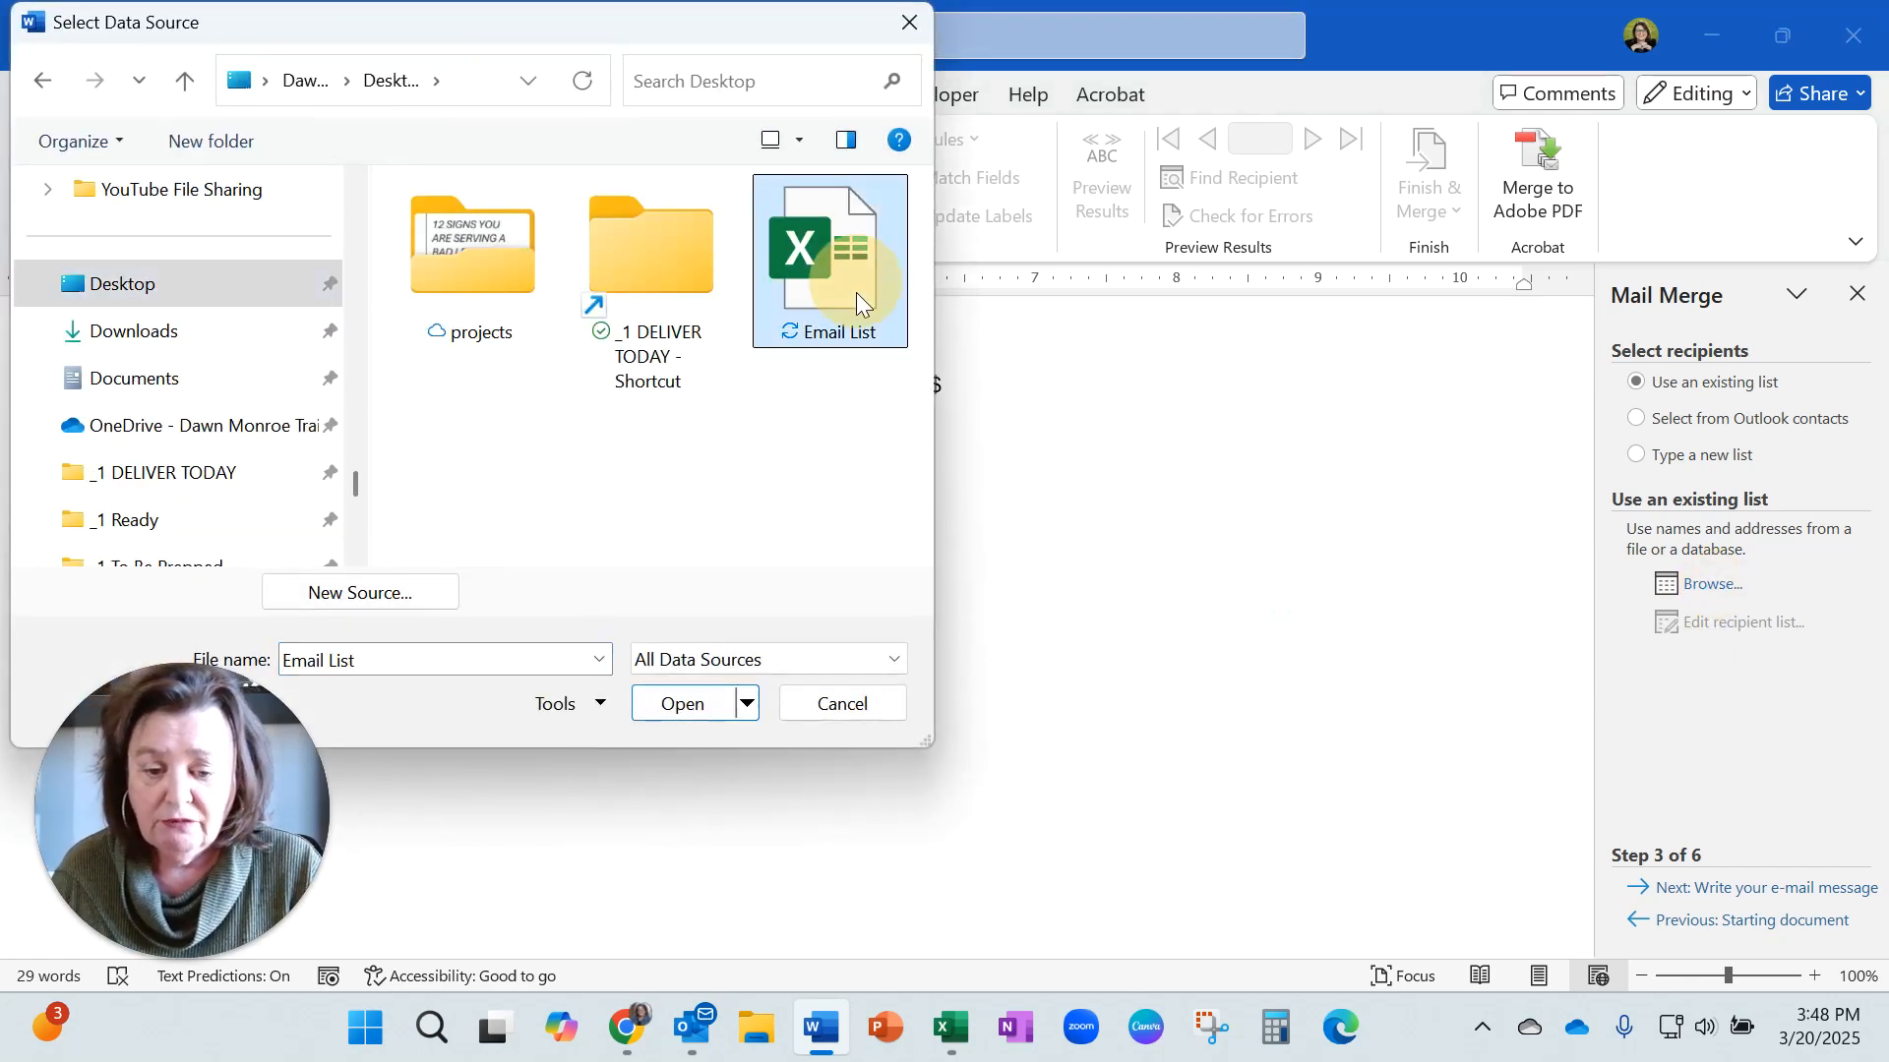
click(689, 704)
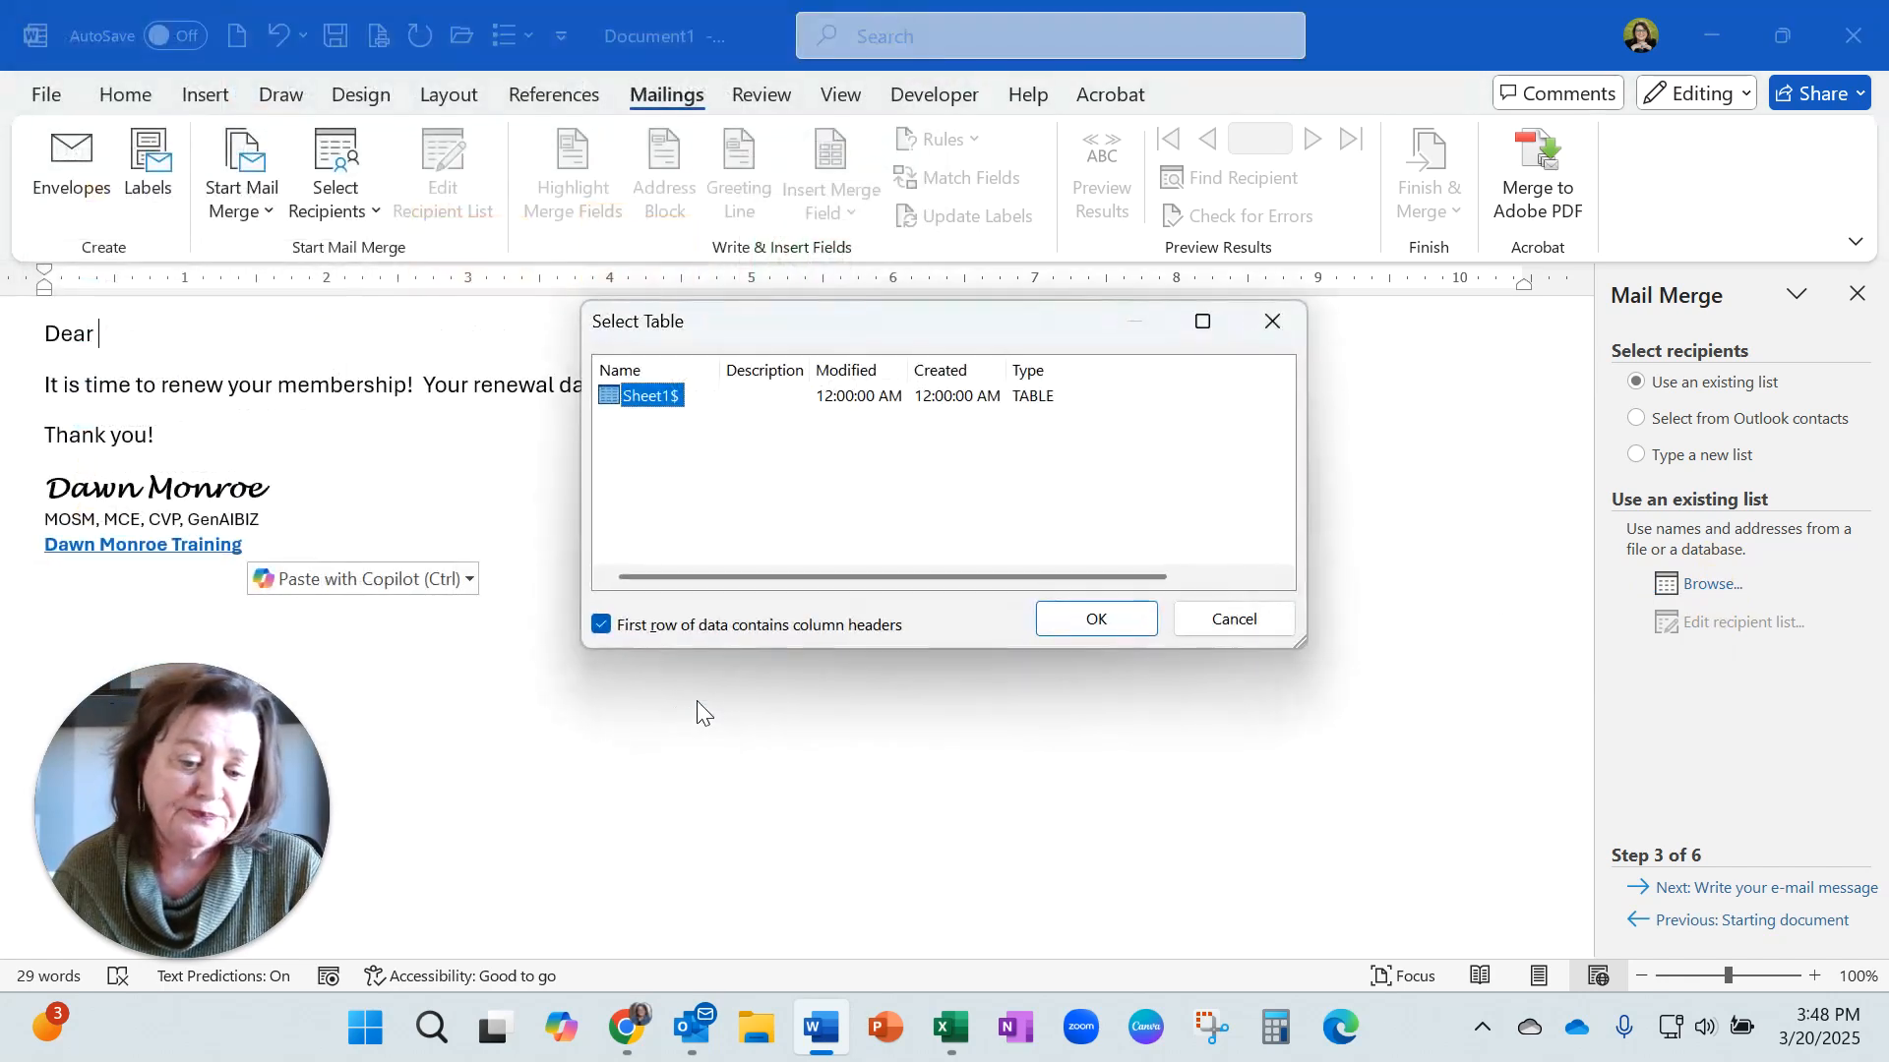
click(1090, 620)
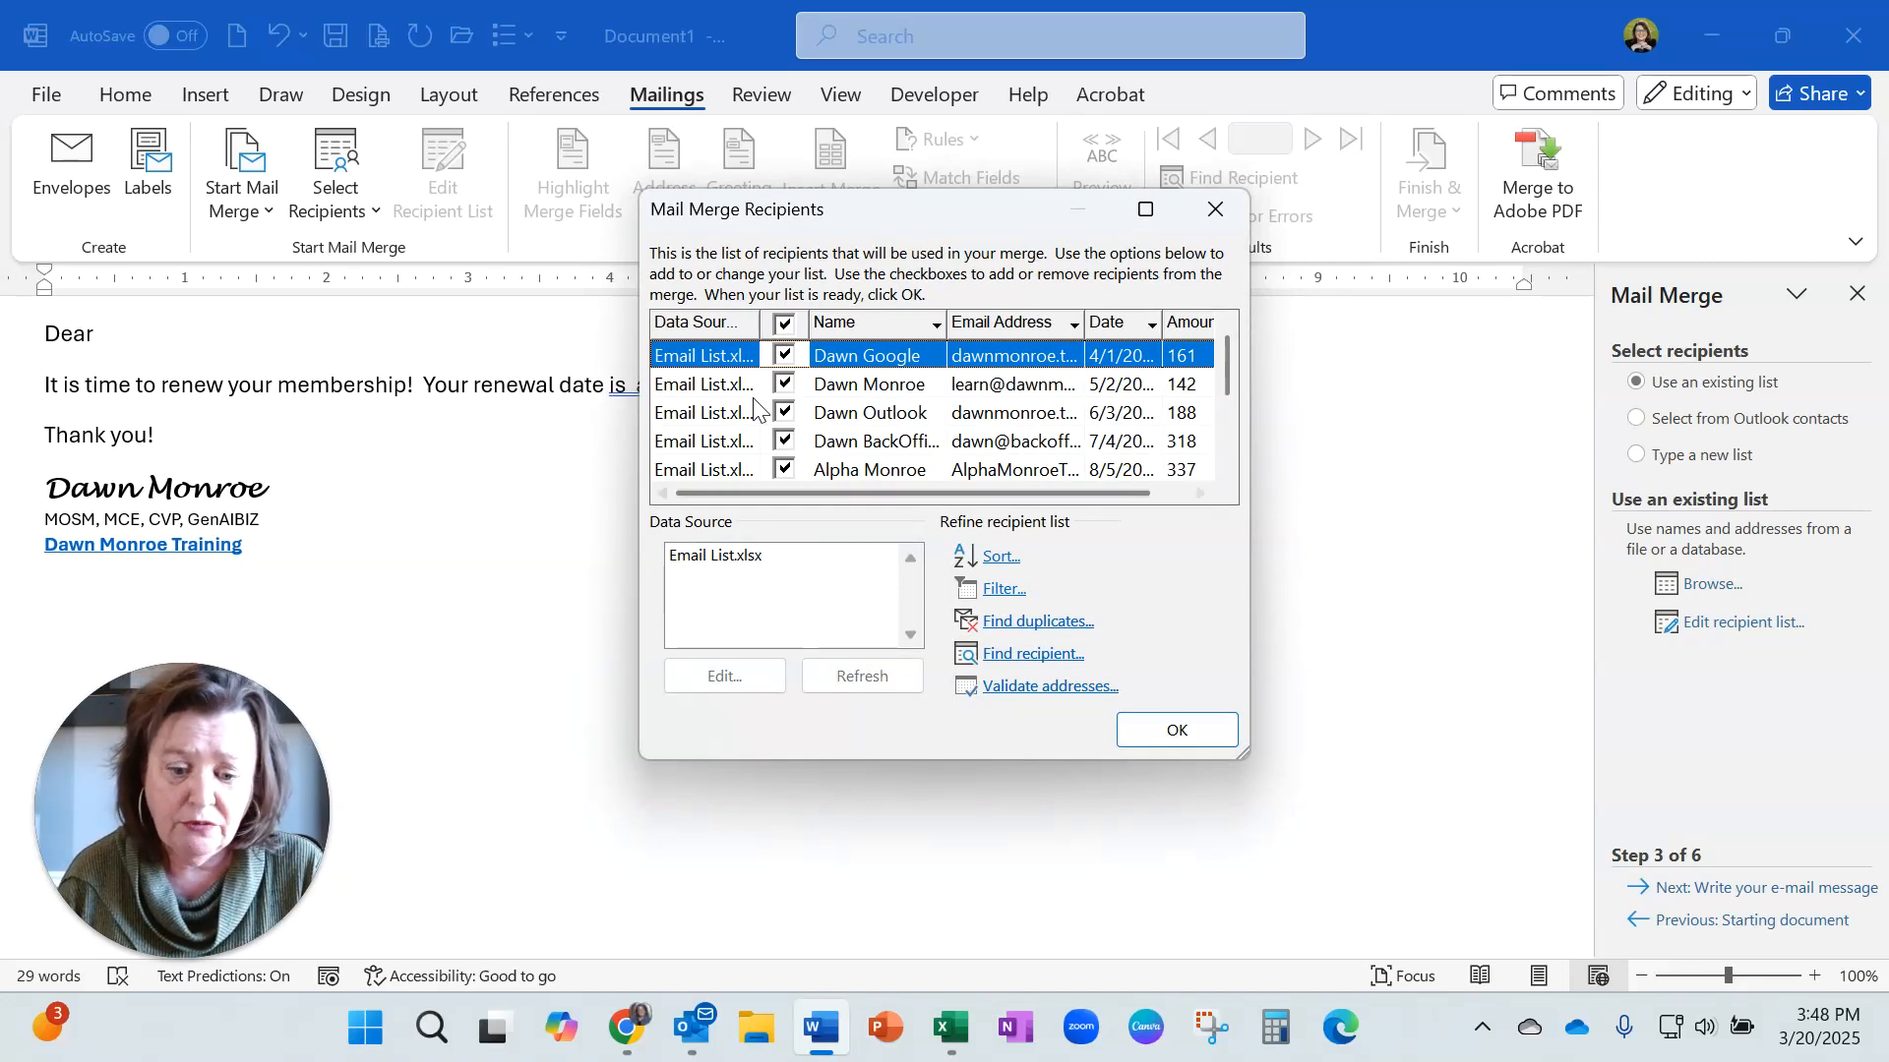
Toggle the Dawn Outlook recipient off and back on, then accept the recipient list.
click(784, 413)
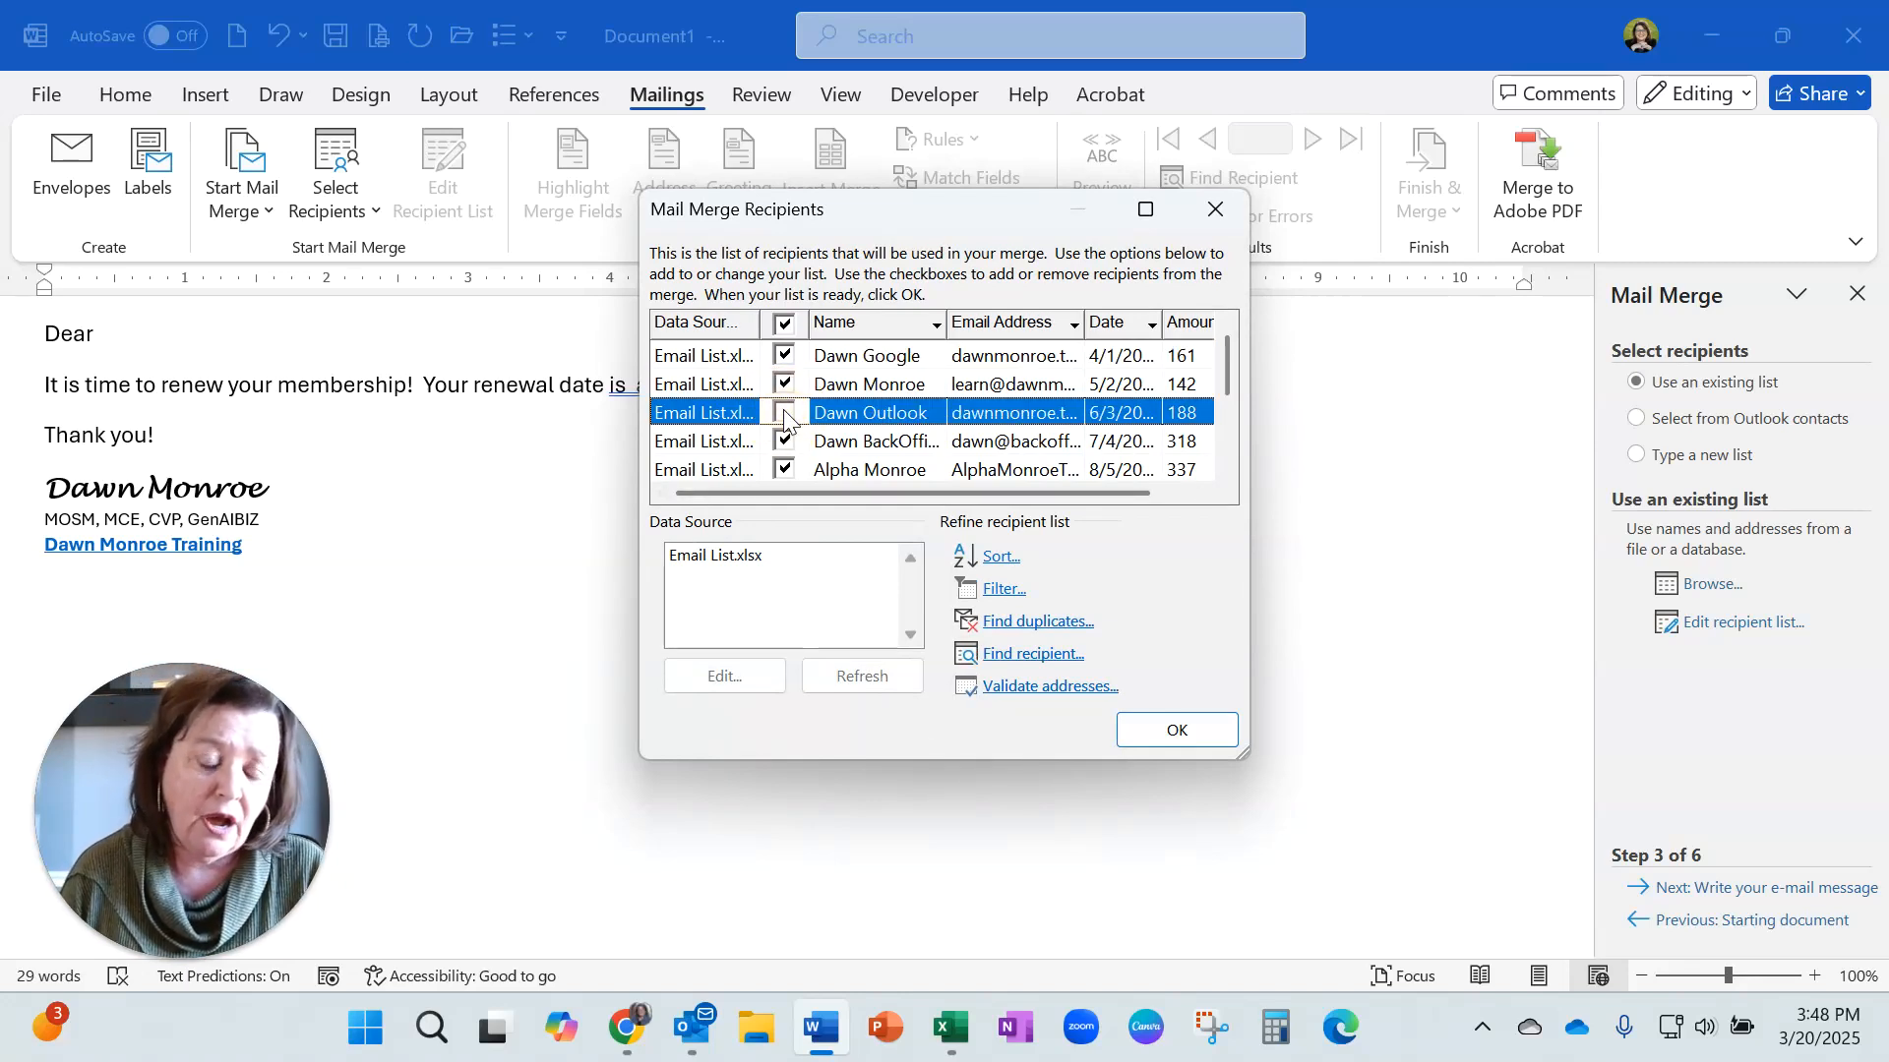
click(784, 413)
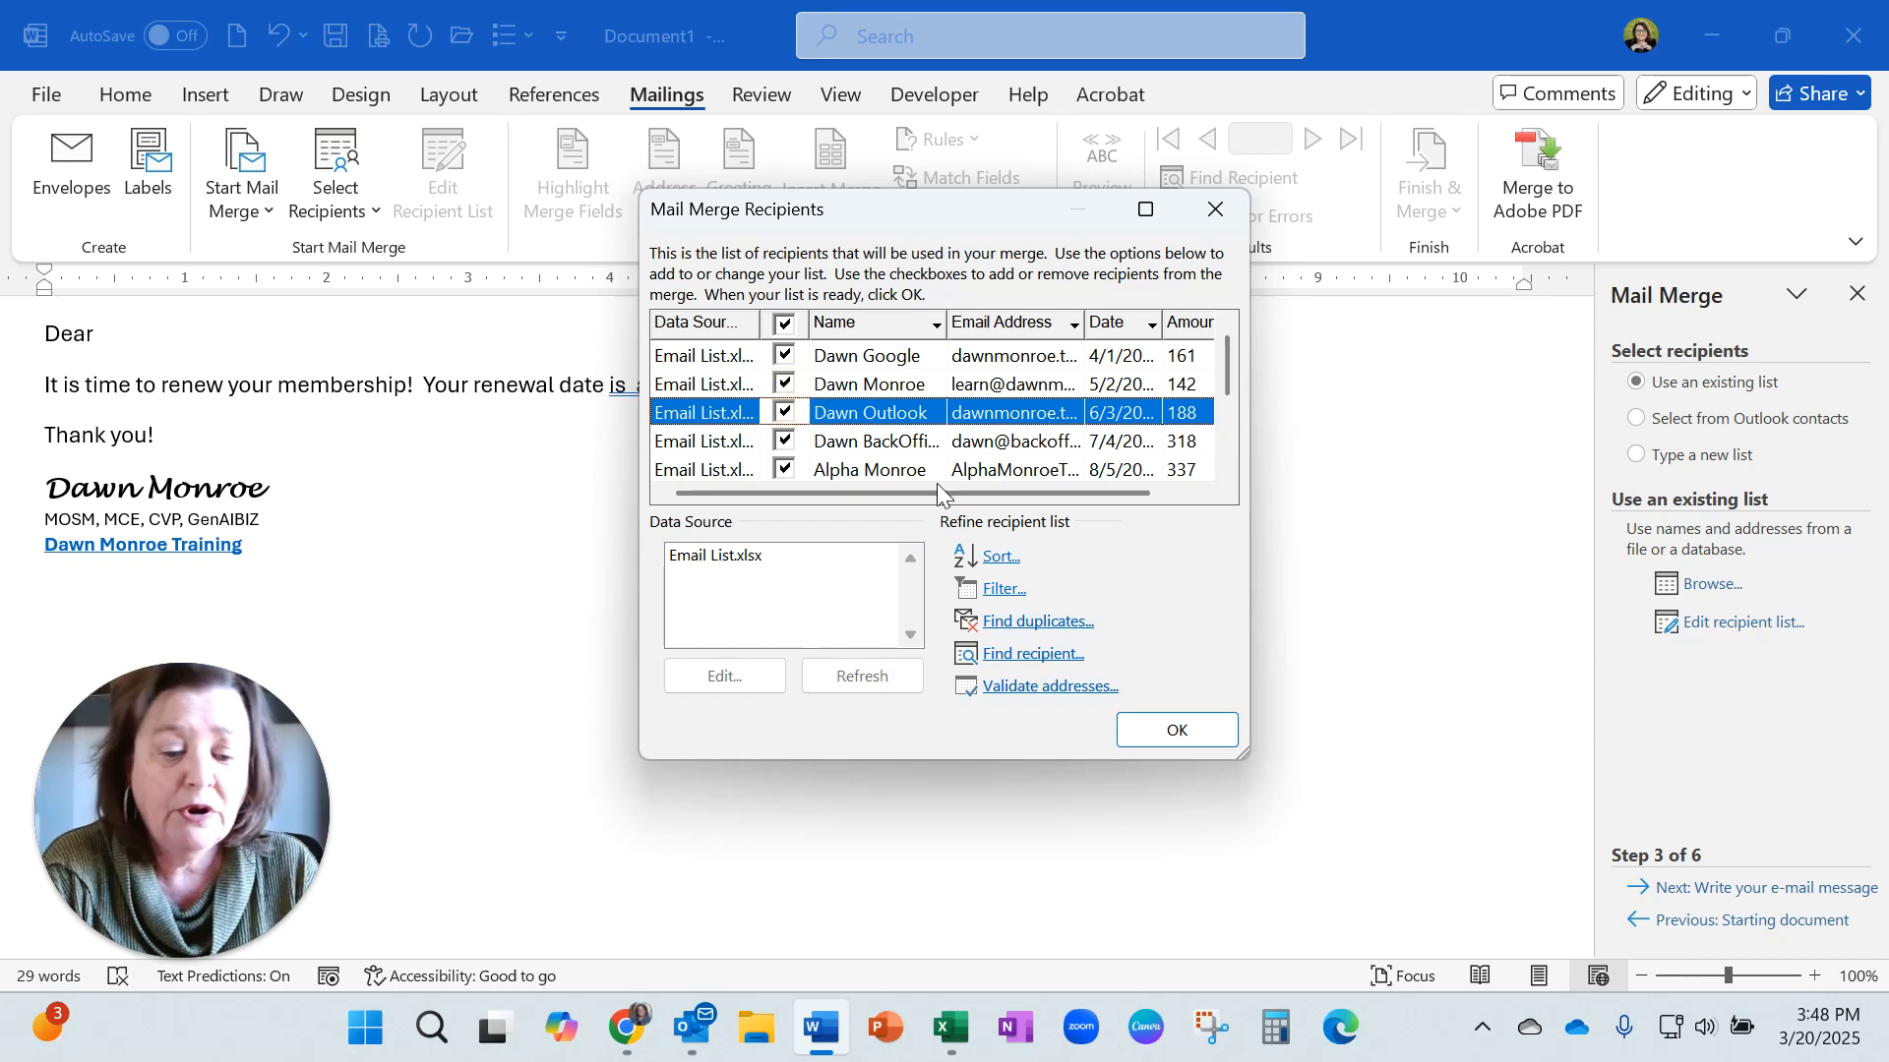
click(1154, 734)
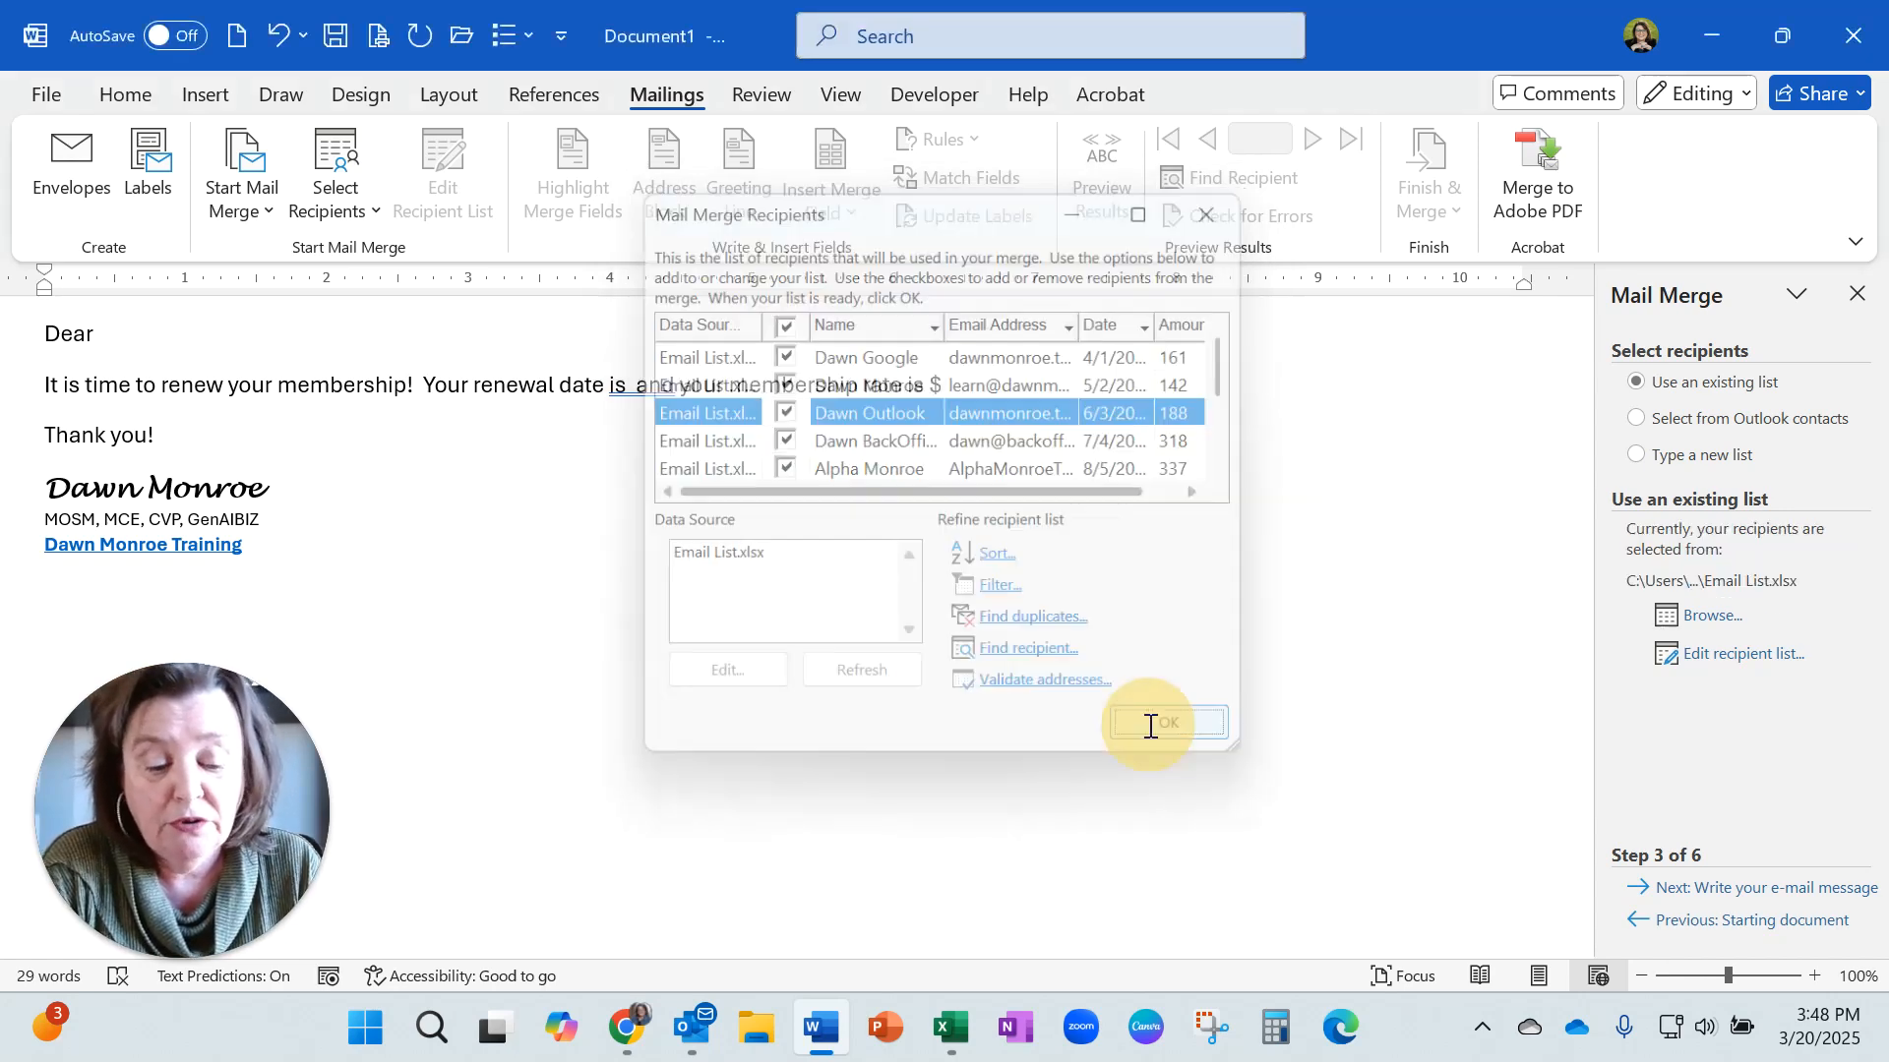
Advance the wizard to writing the e-mail message, opening and cancelling the Insert Merge Field dialog.
click(1753, 903)
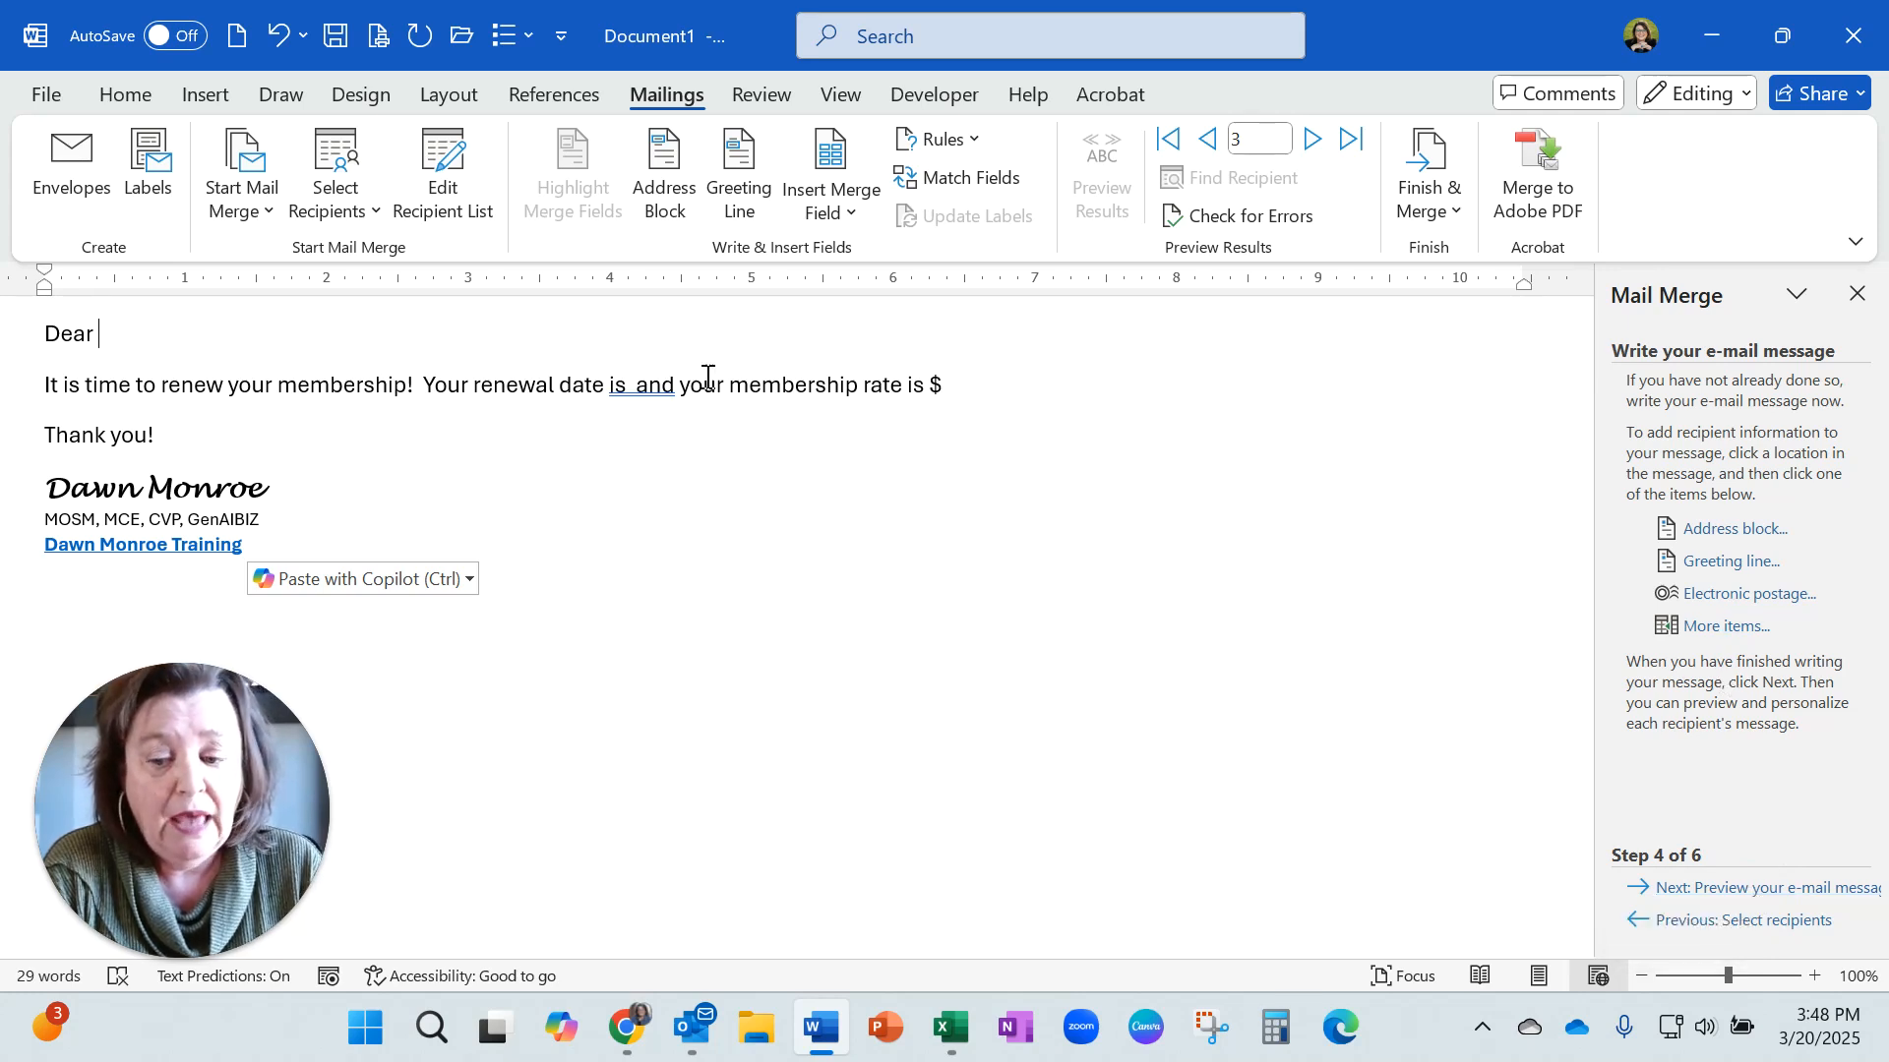
click(1713, 630)
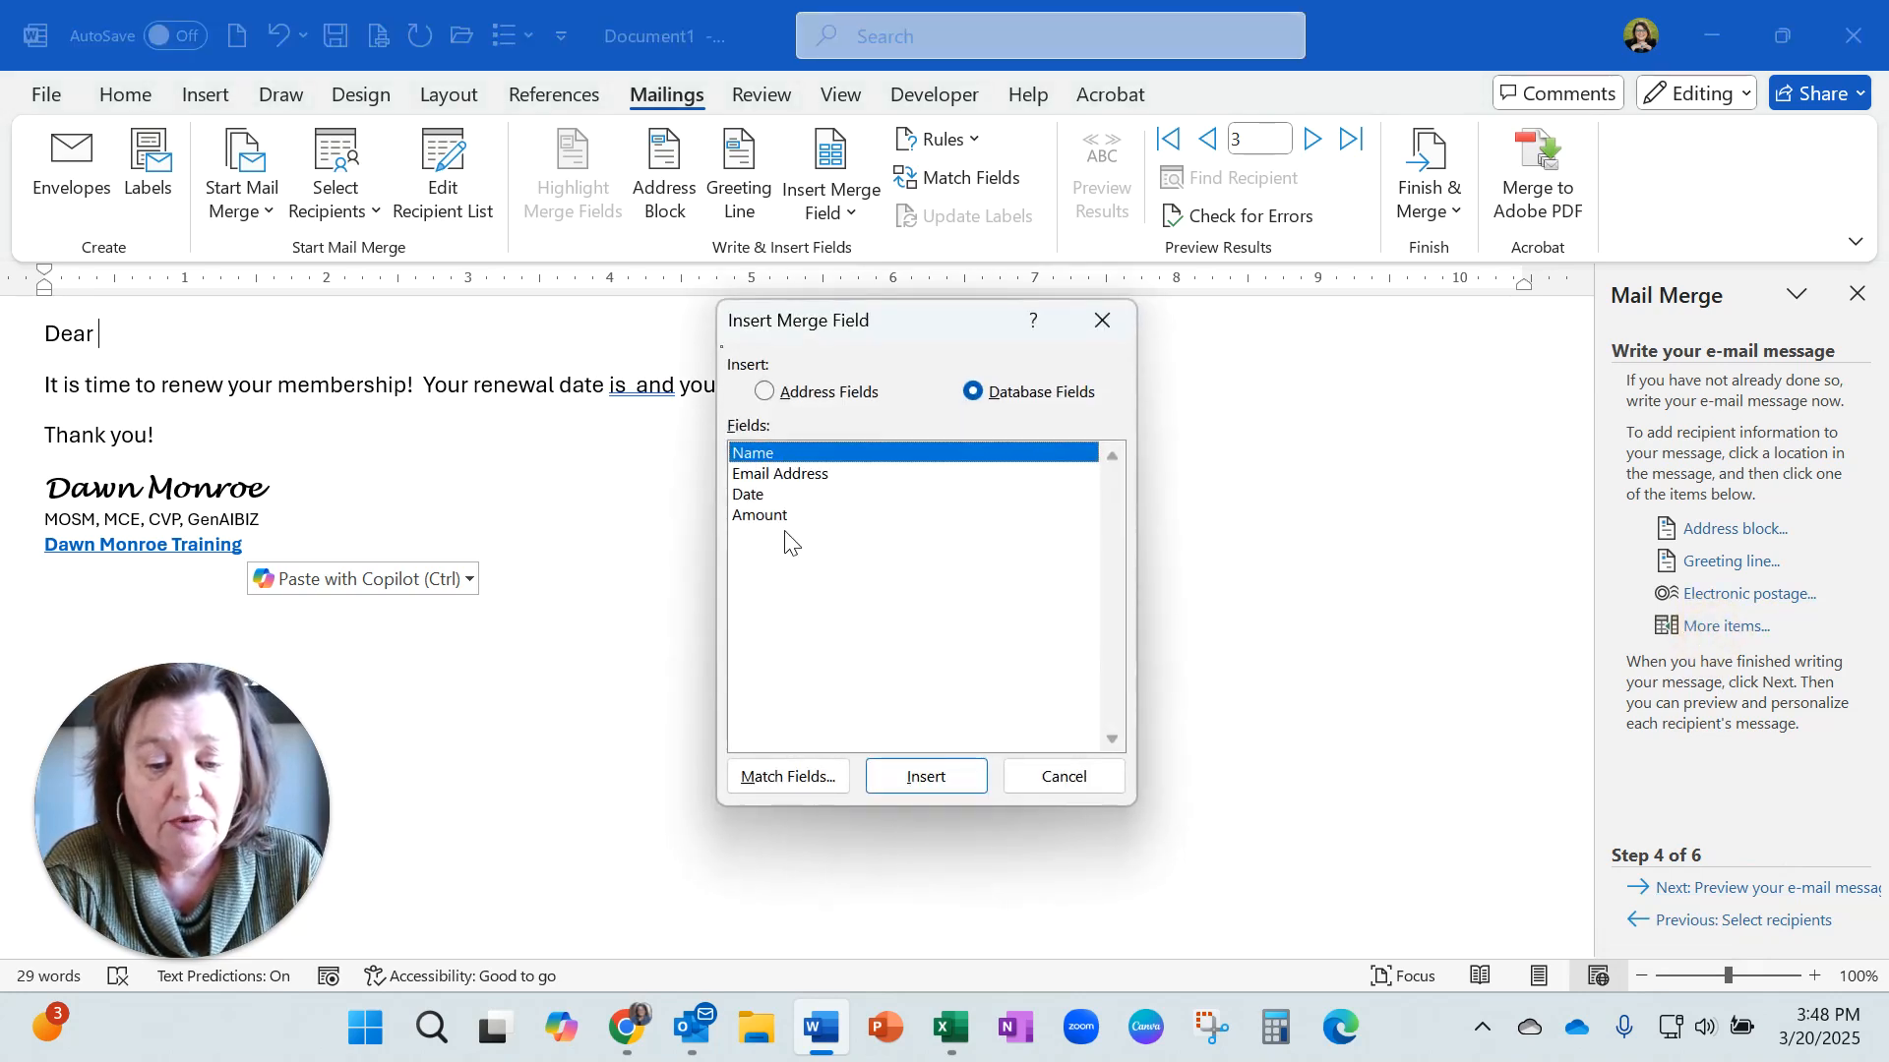
click(1029, 784)
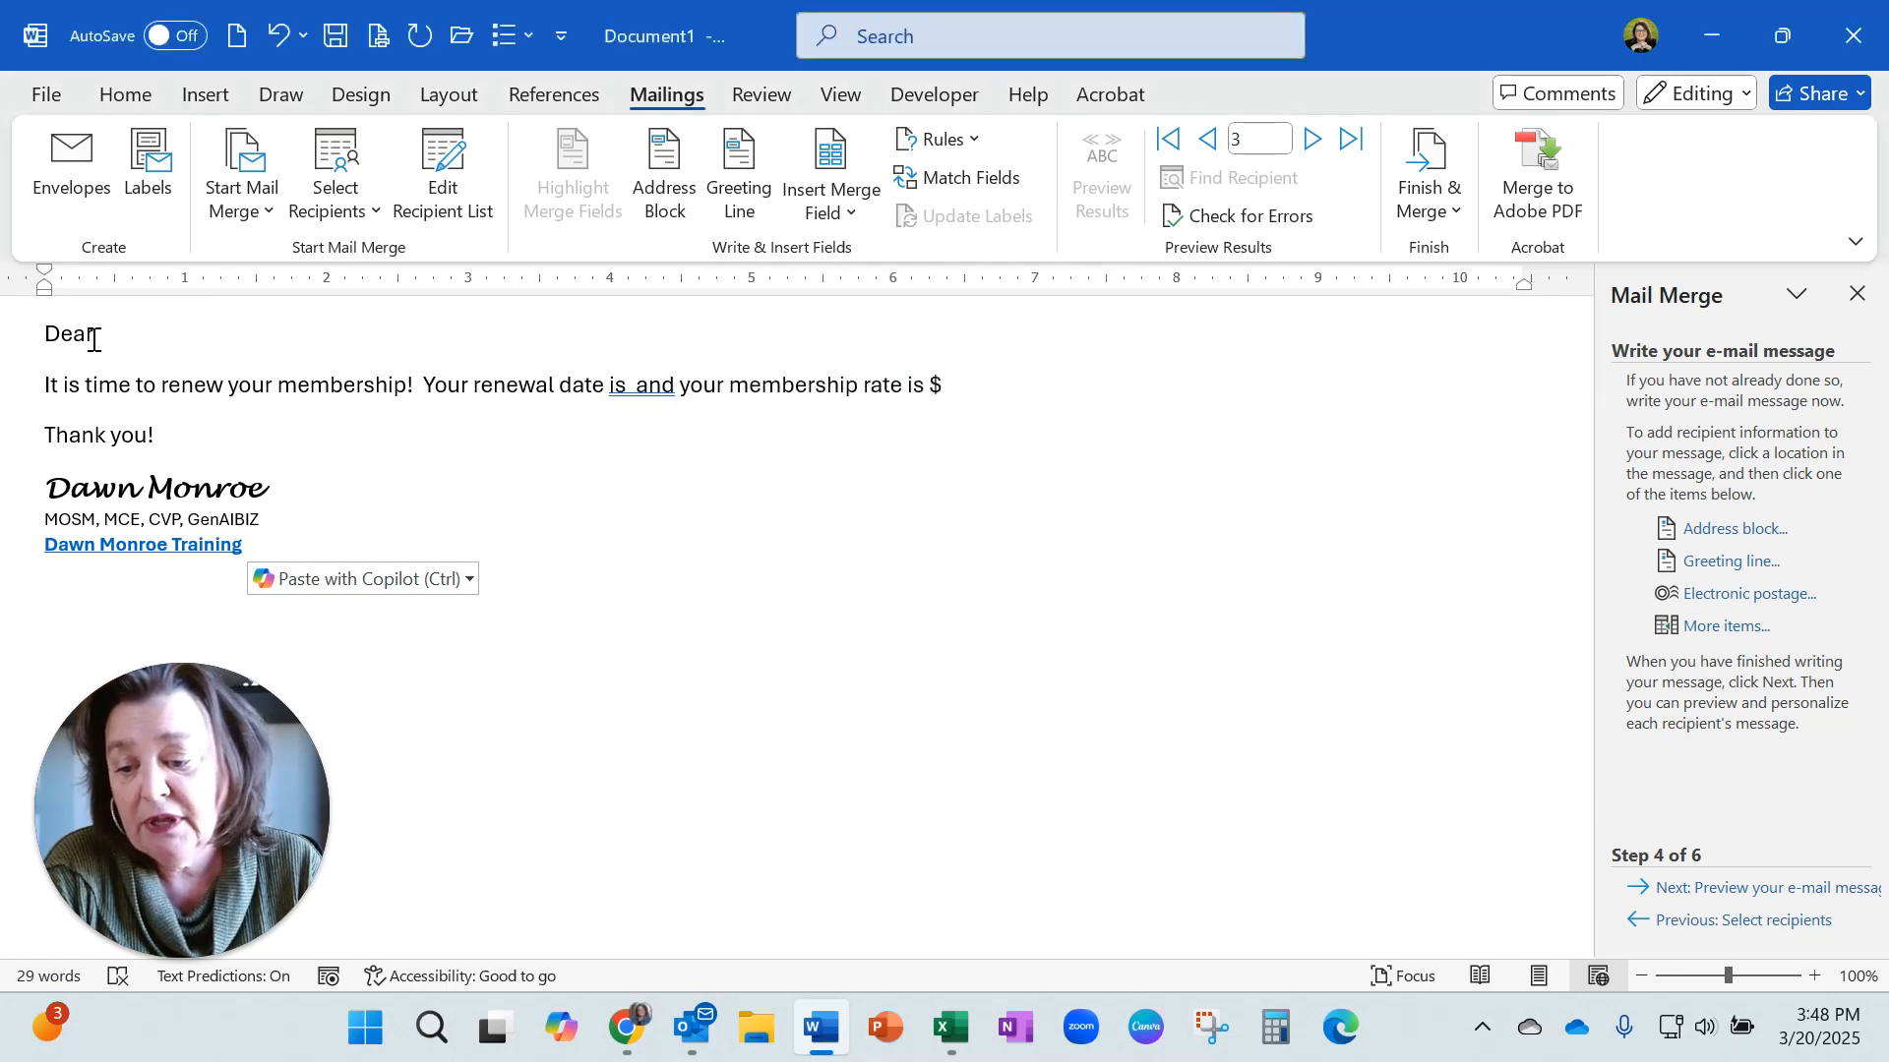
Insert the Name merge field after Dear and the Date field, followed by a comma, after renewal date is.
click(851, 215)
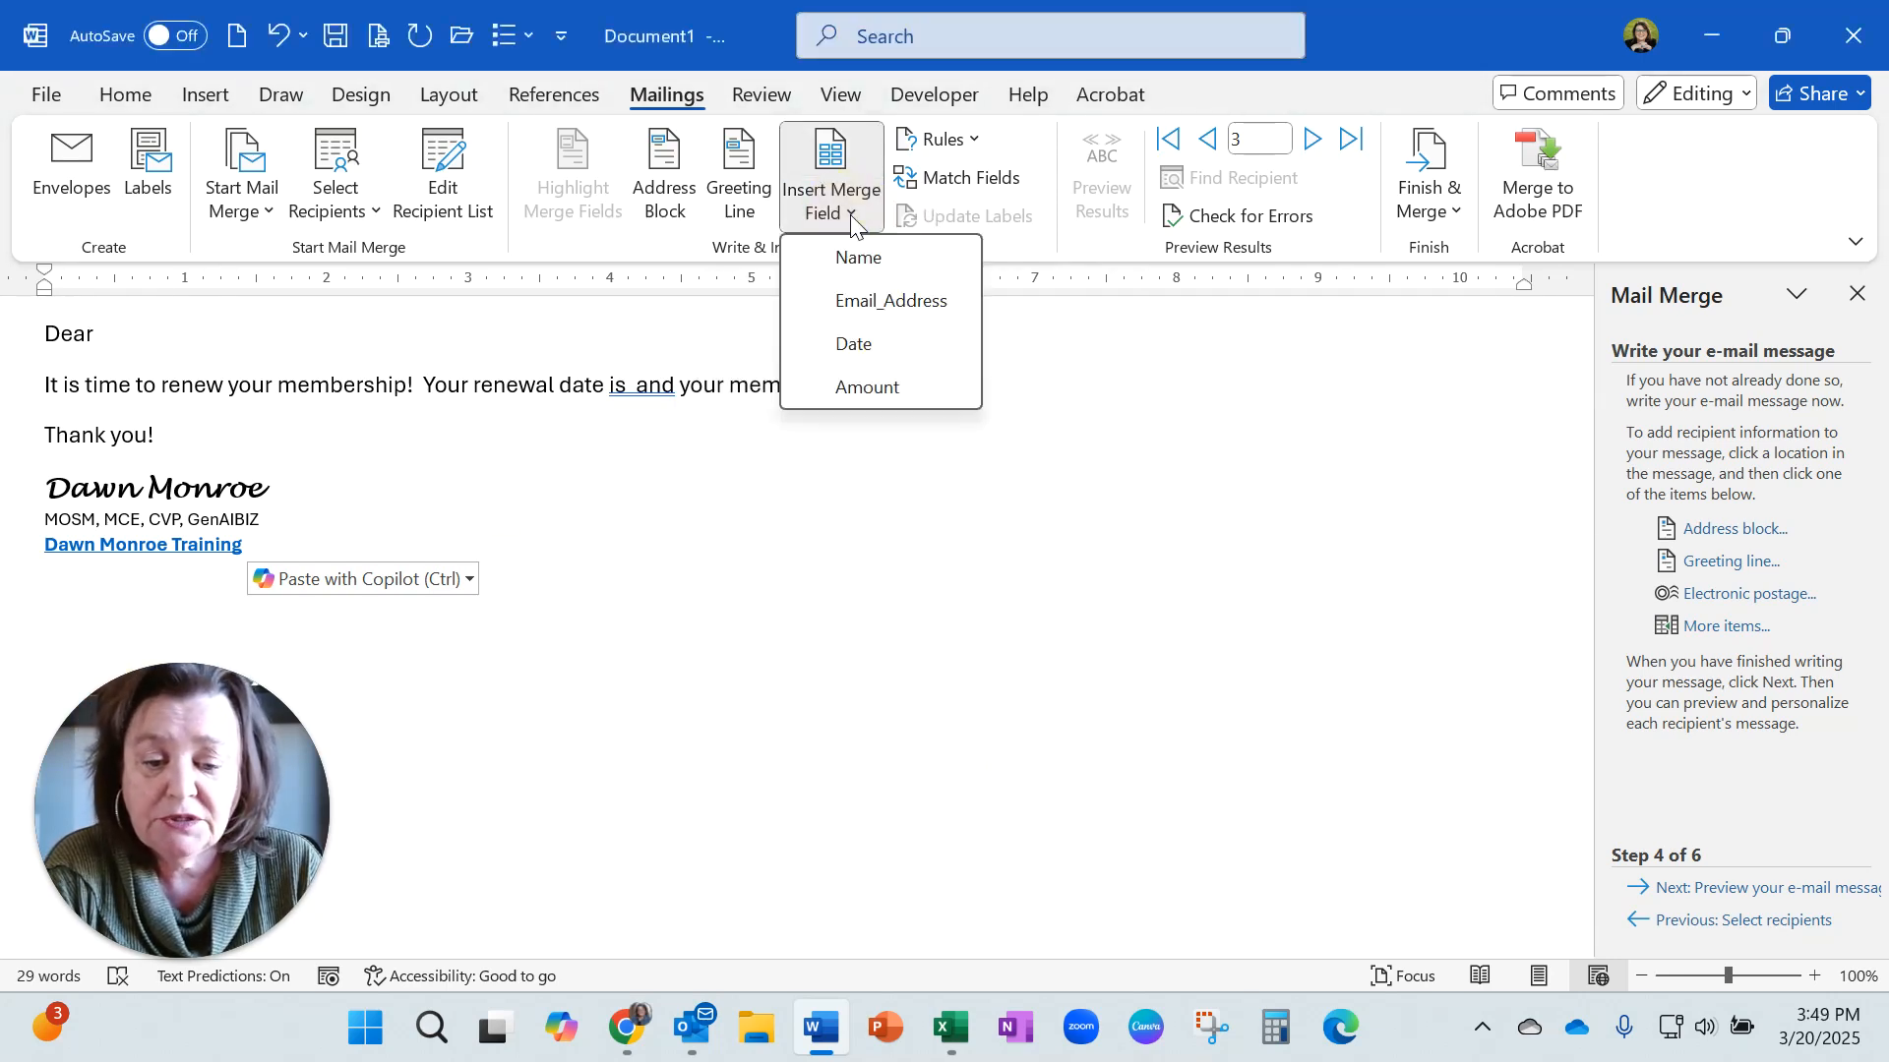
click(855, 257)
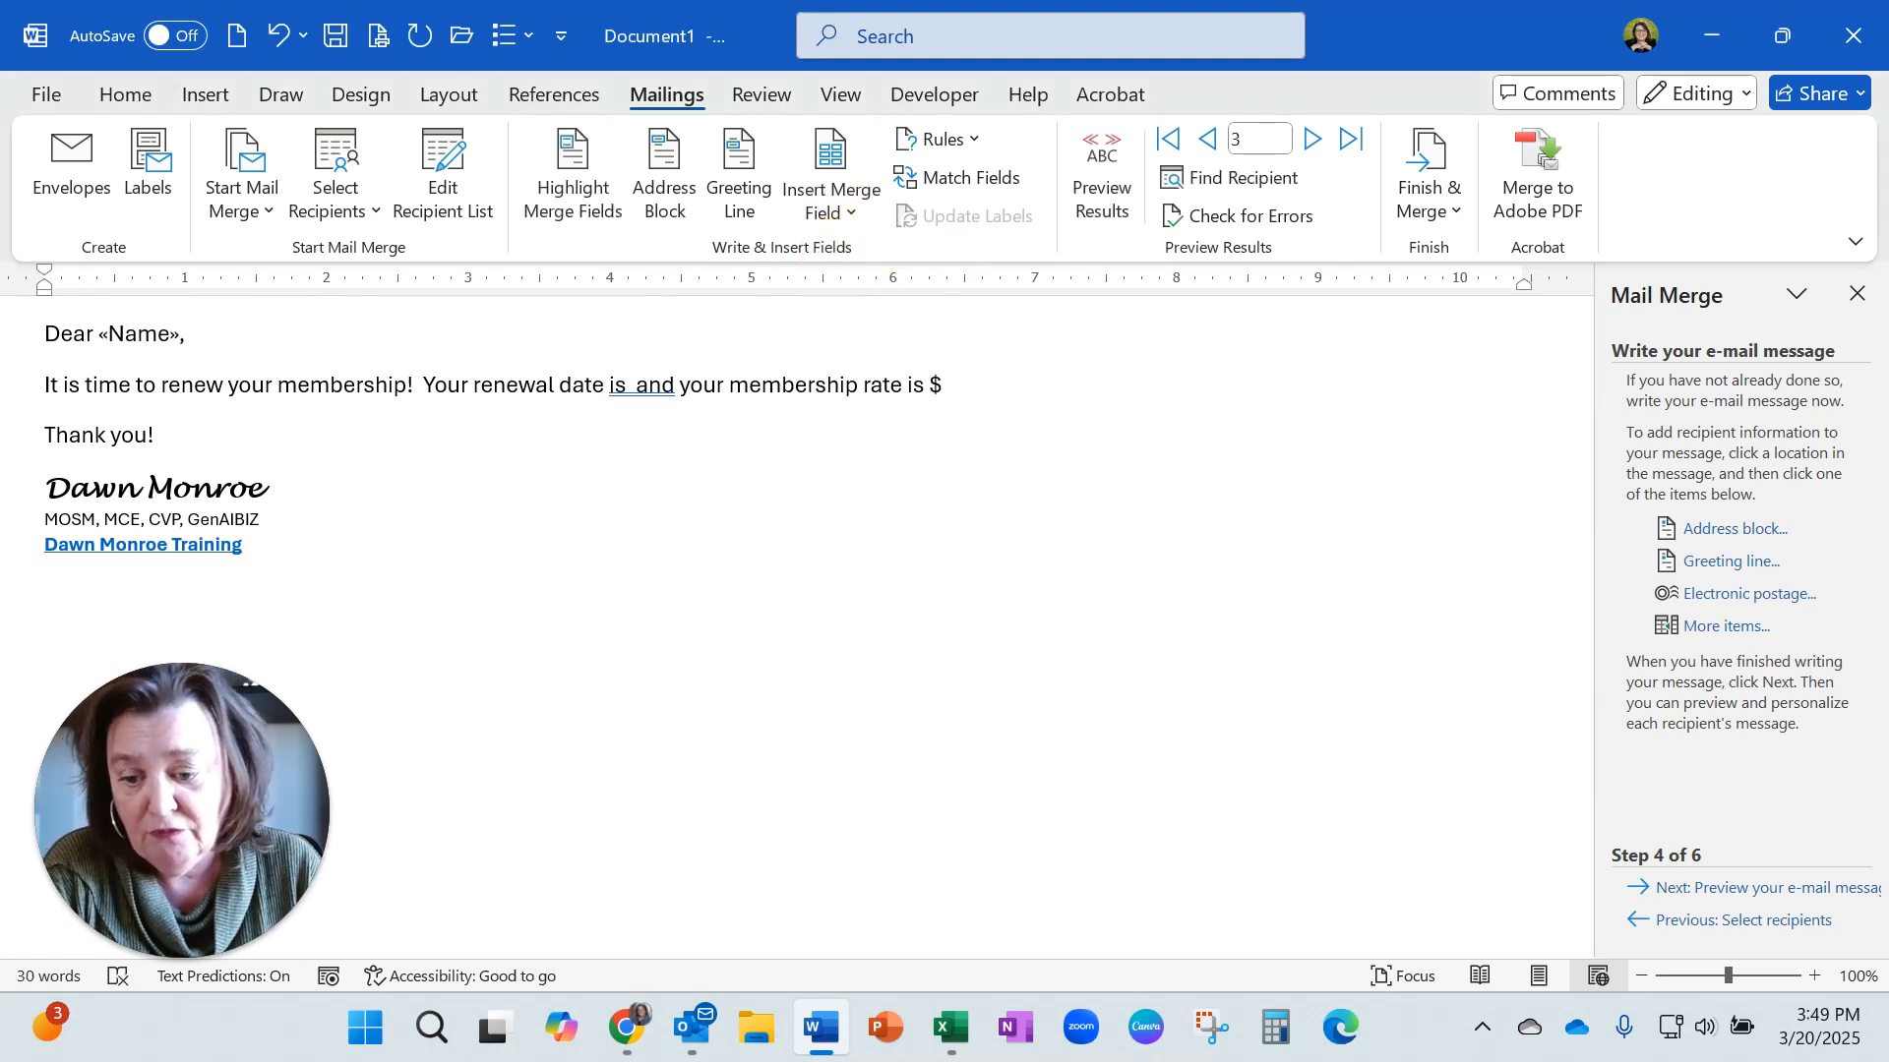
click(631, 387)
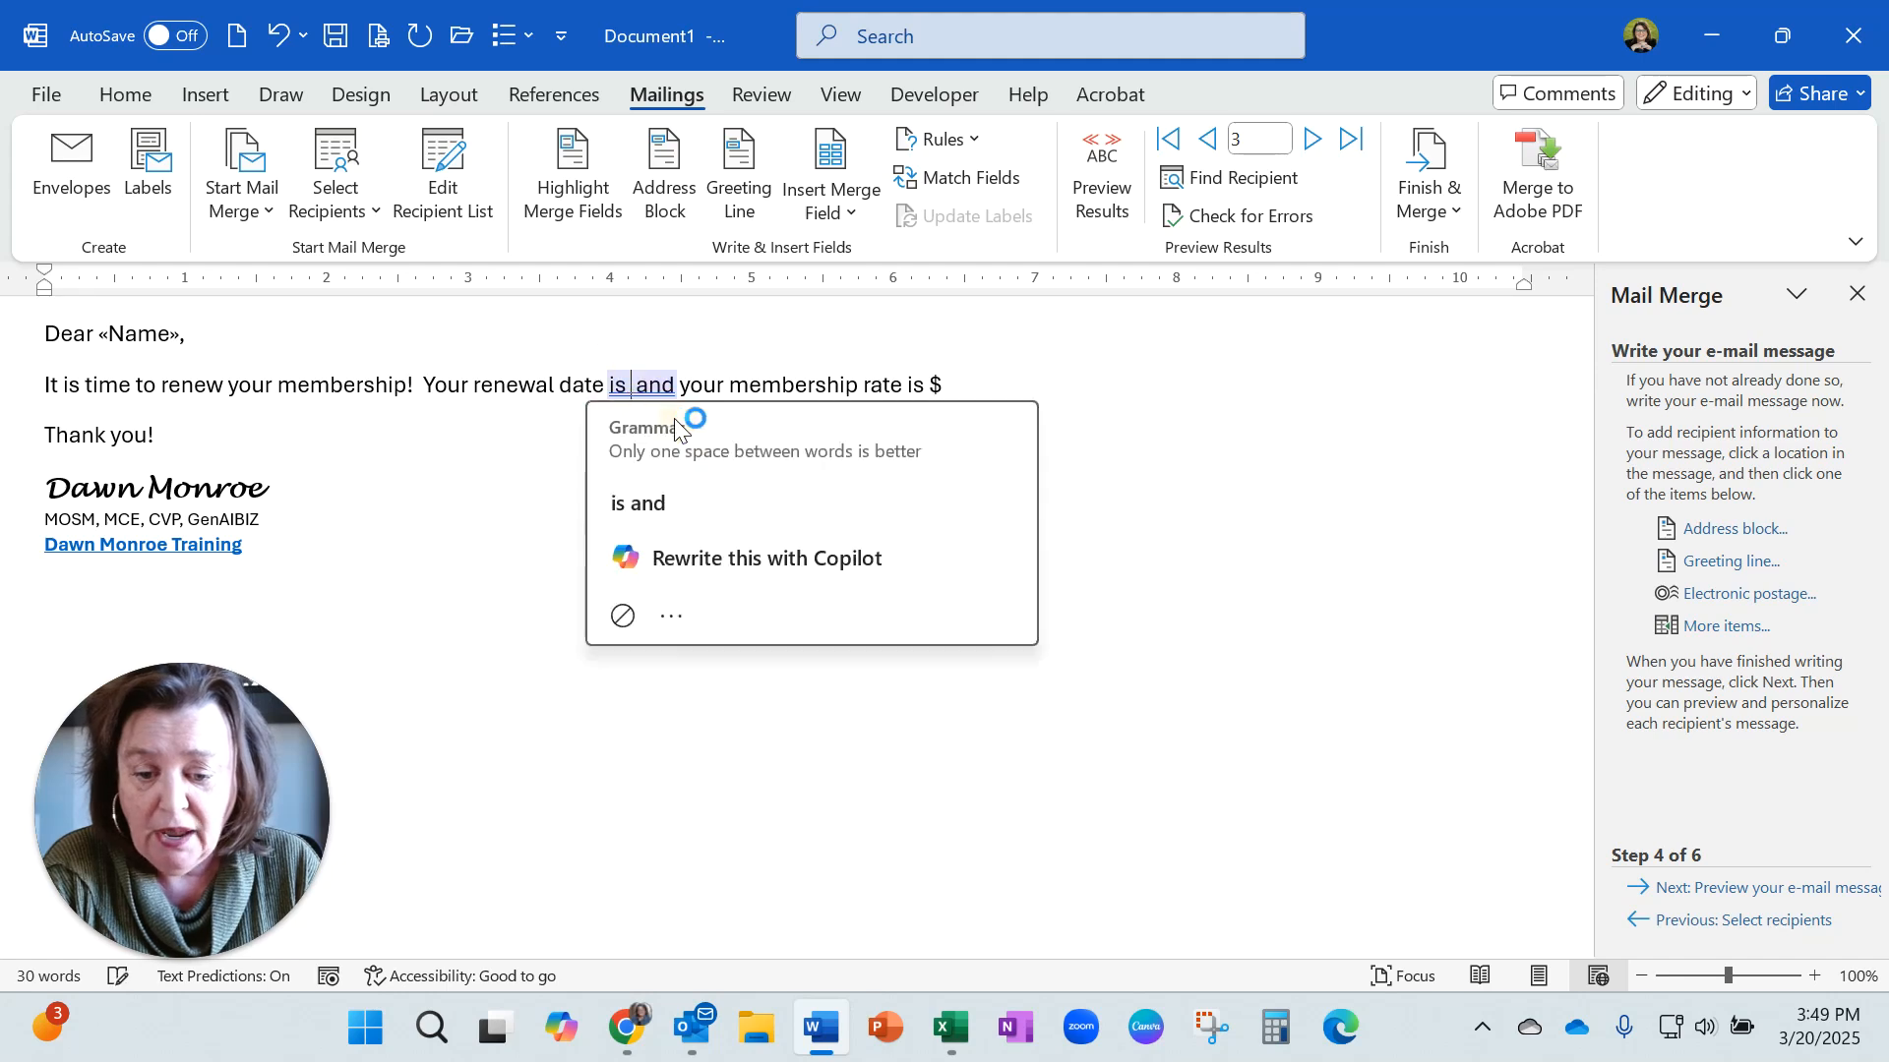
click(836, 211)
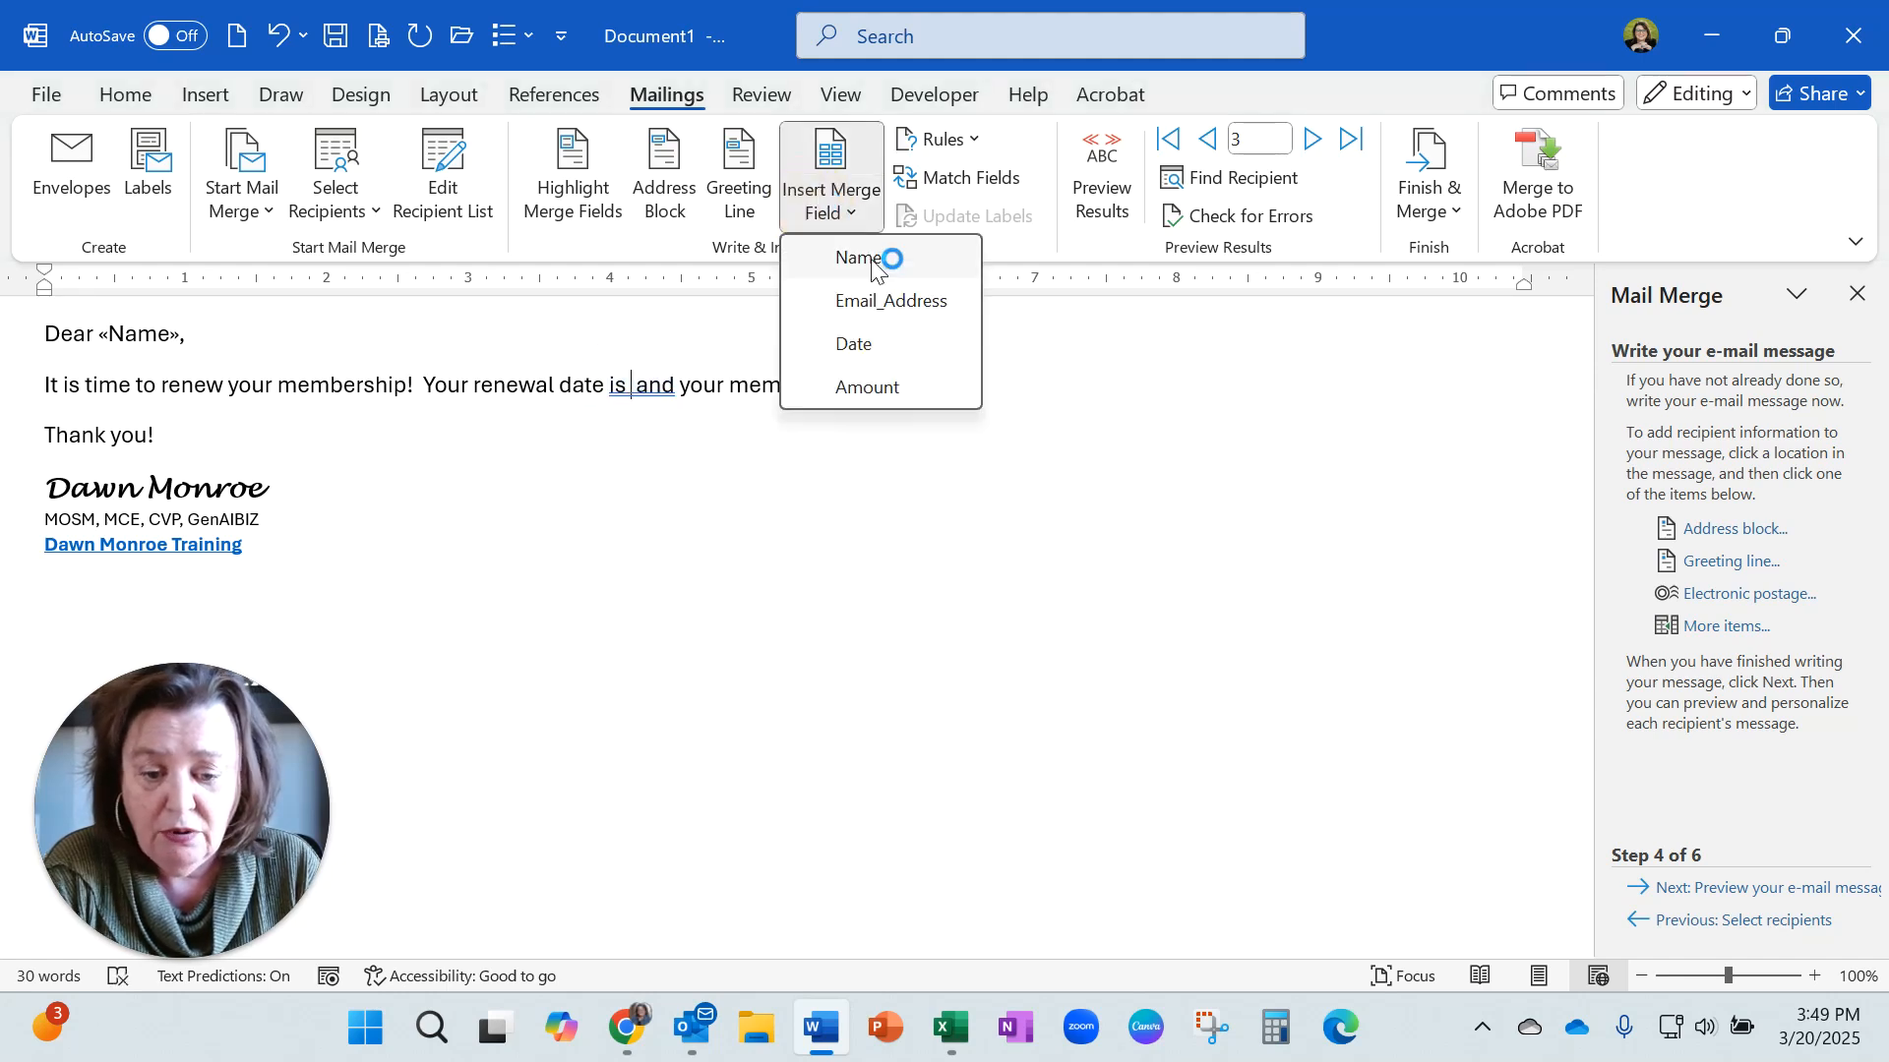
click(879, 346)
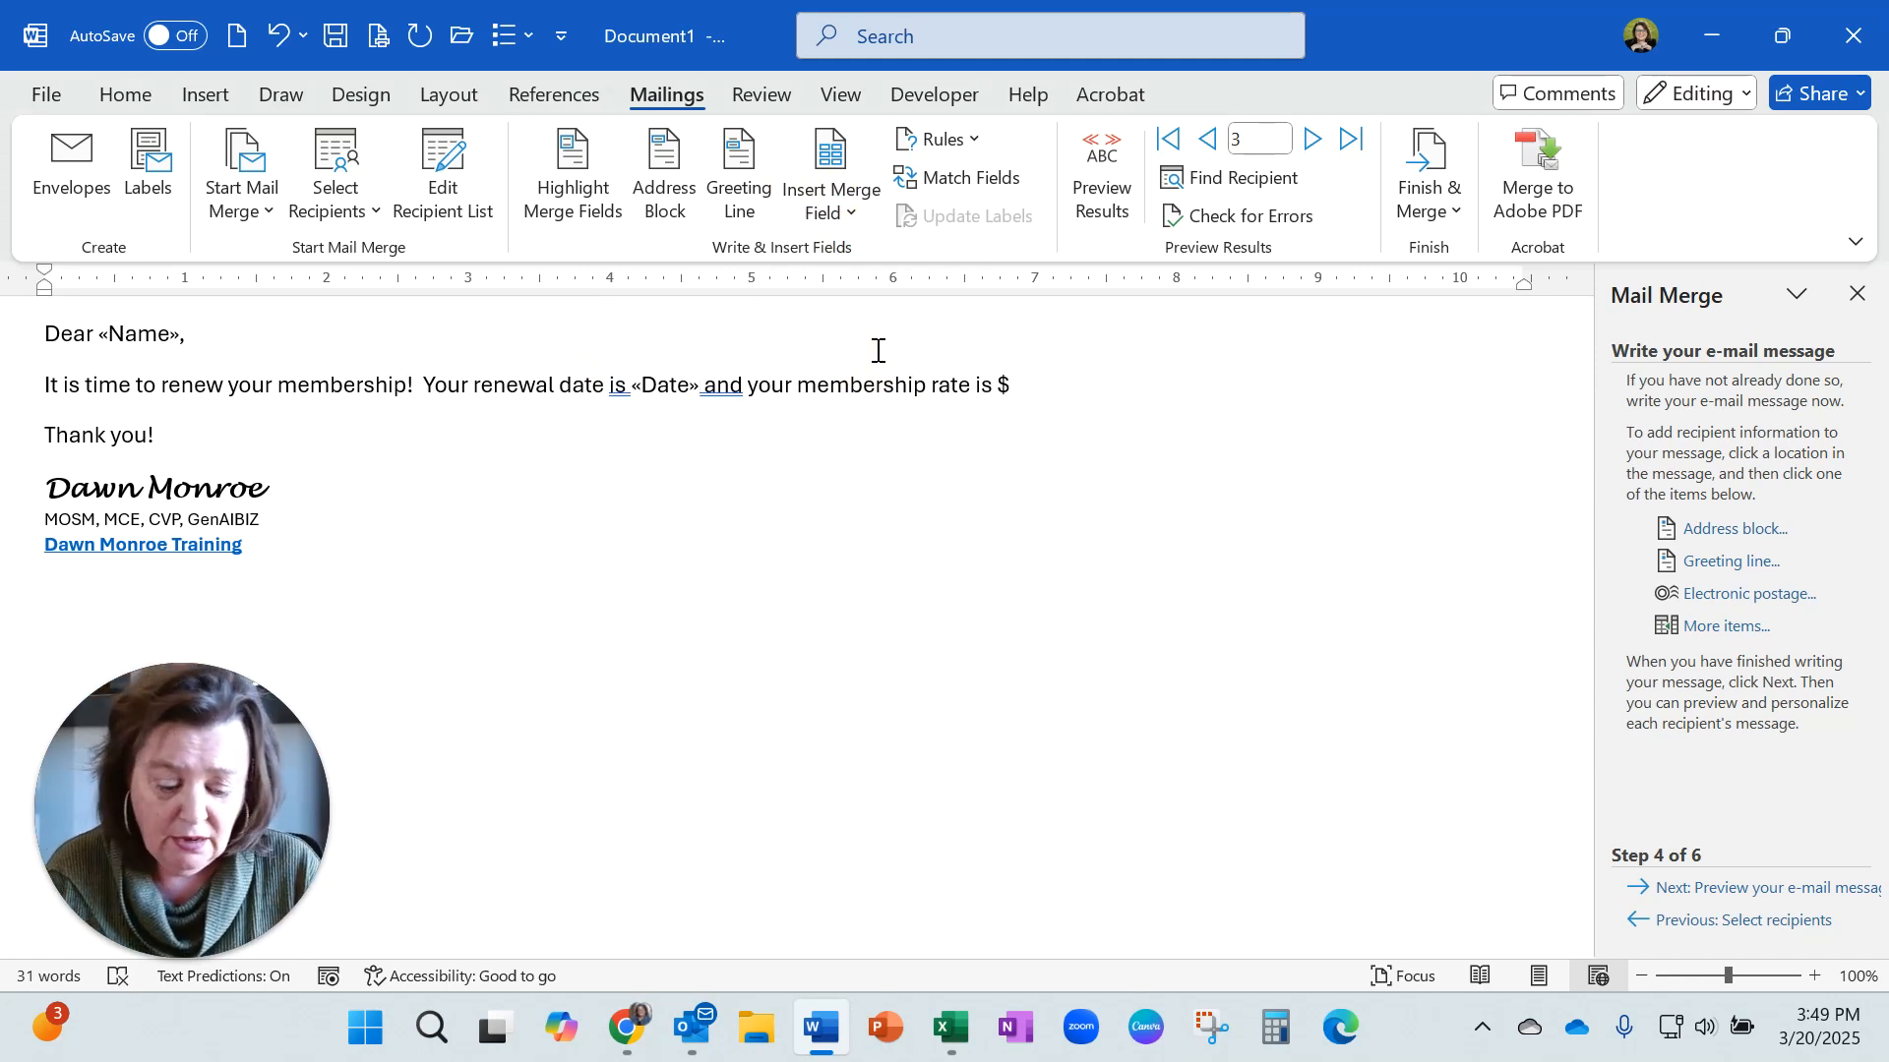
text(,)
Insert the Amount merge field after the $ sign in the membership rate sentence.
click(1051, 384)
click(804, 222)
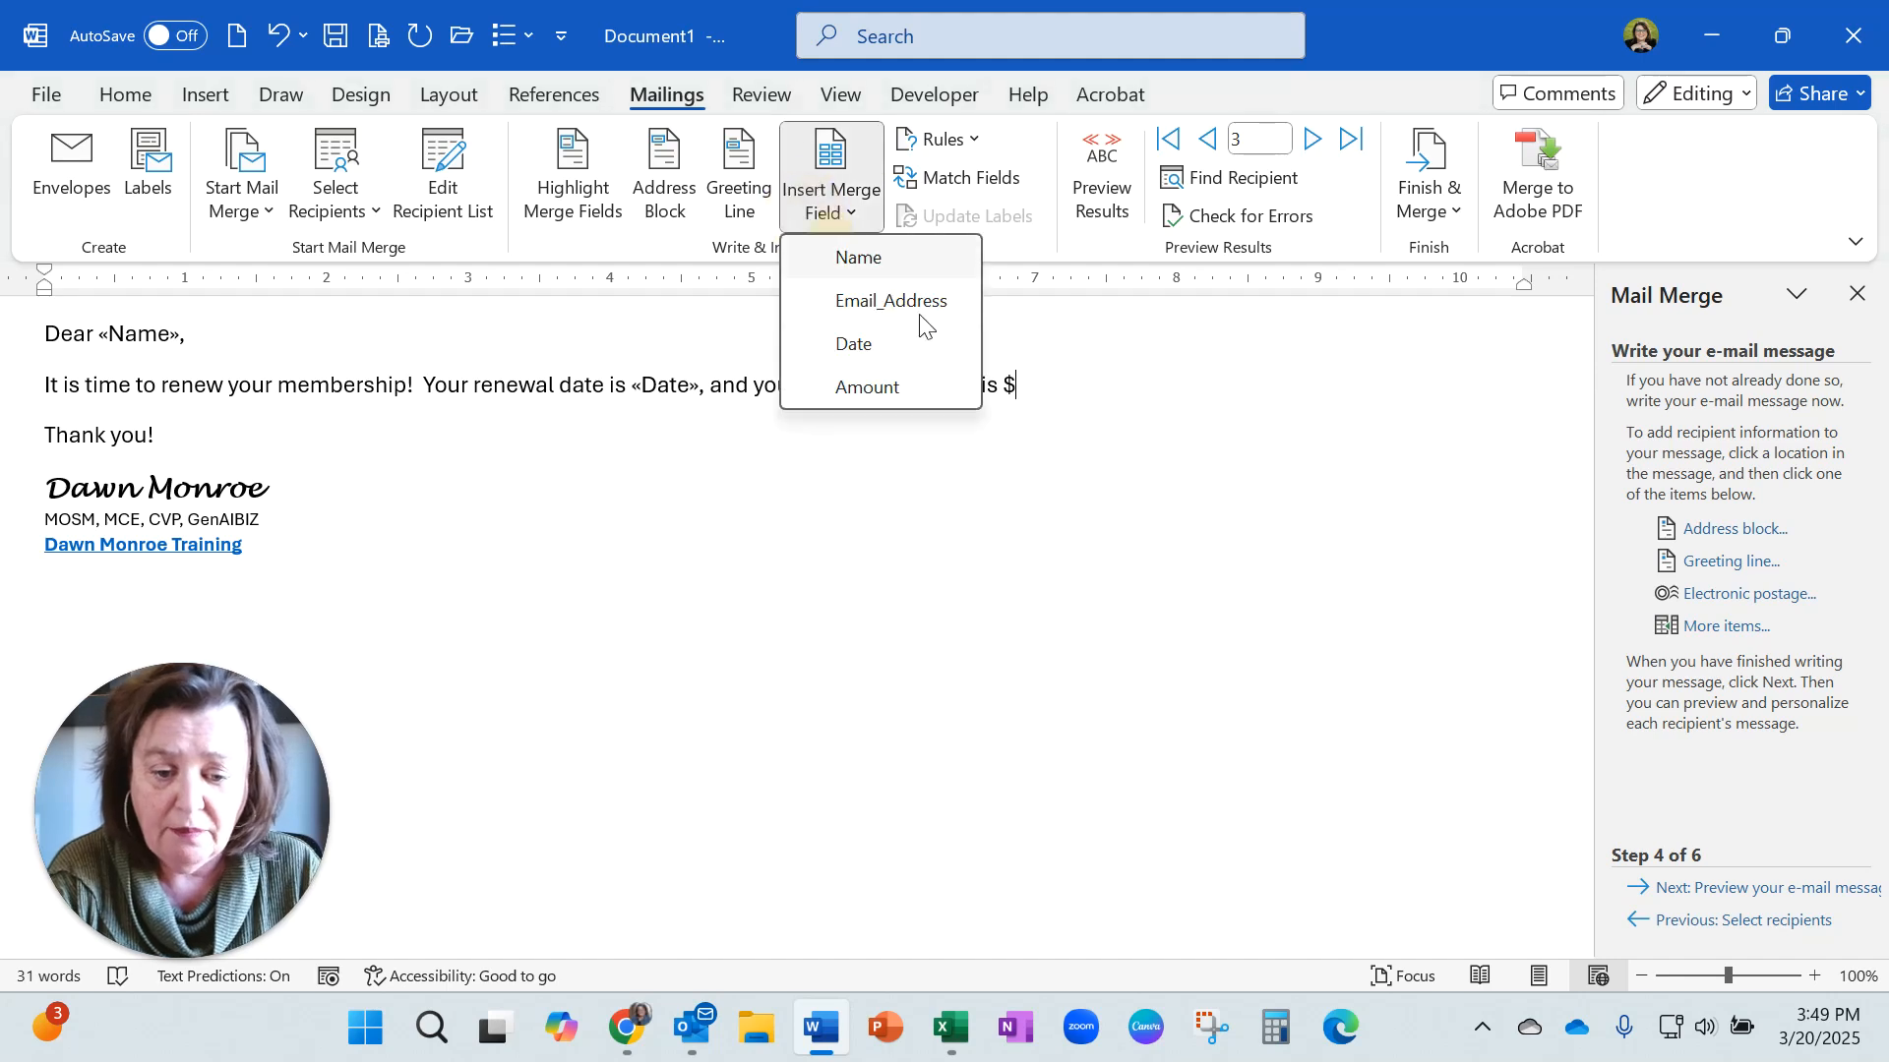
click(943, 387)
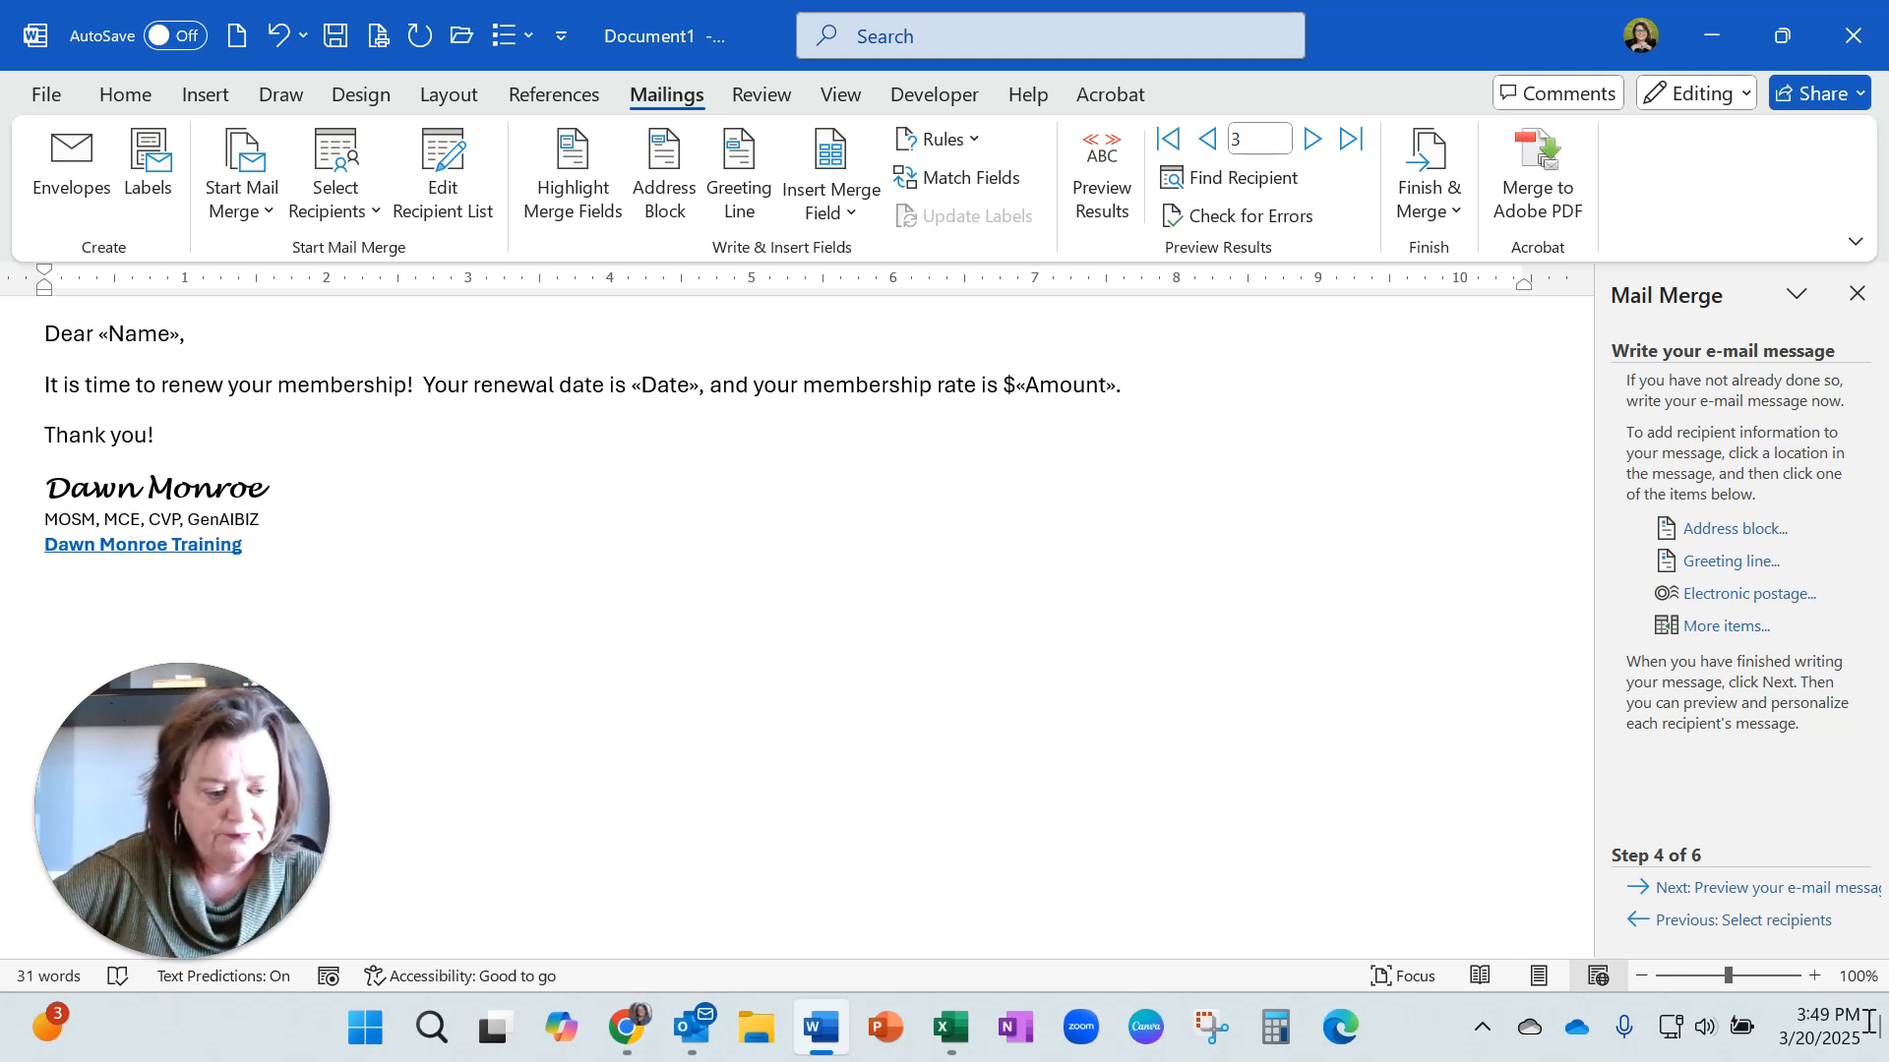
Advance to previewing the merged e-mail messages and inspect the merged name, date and amount values.
click(1771, 888)
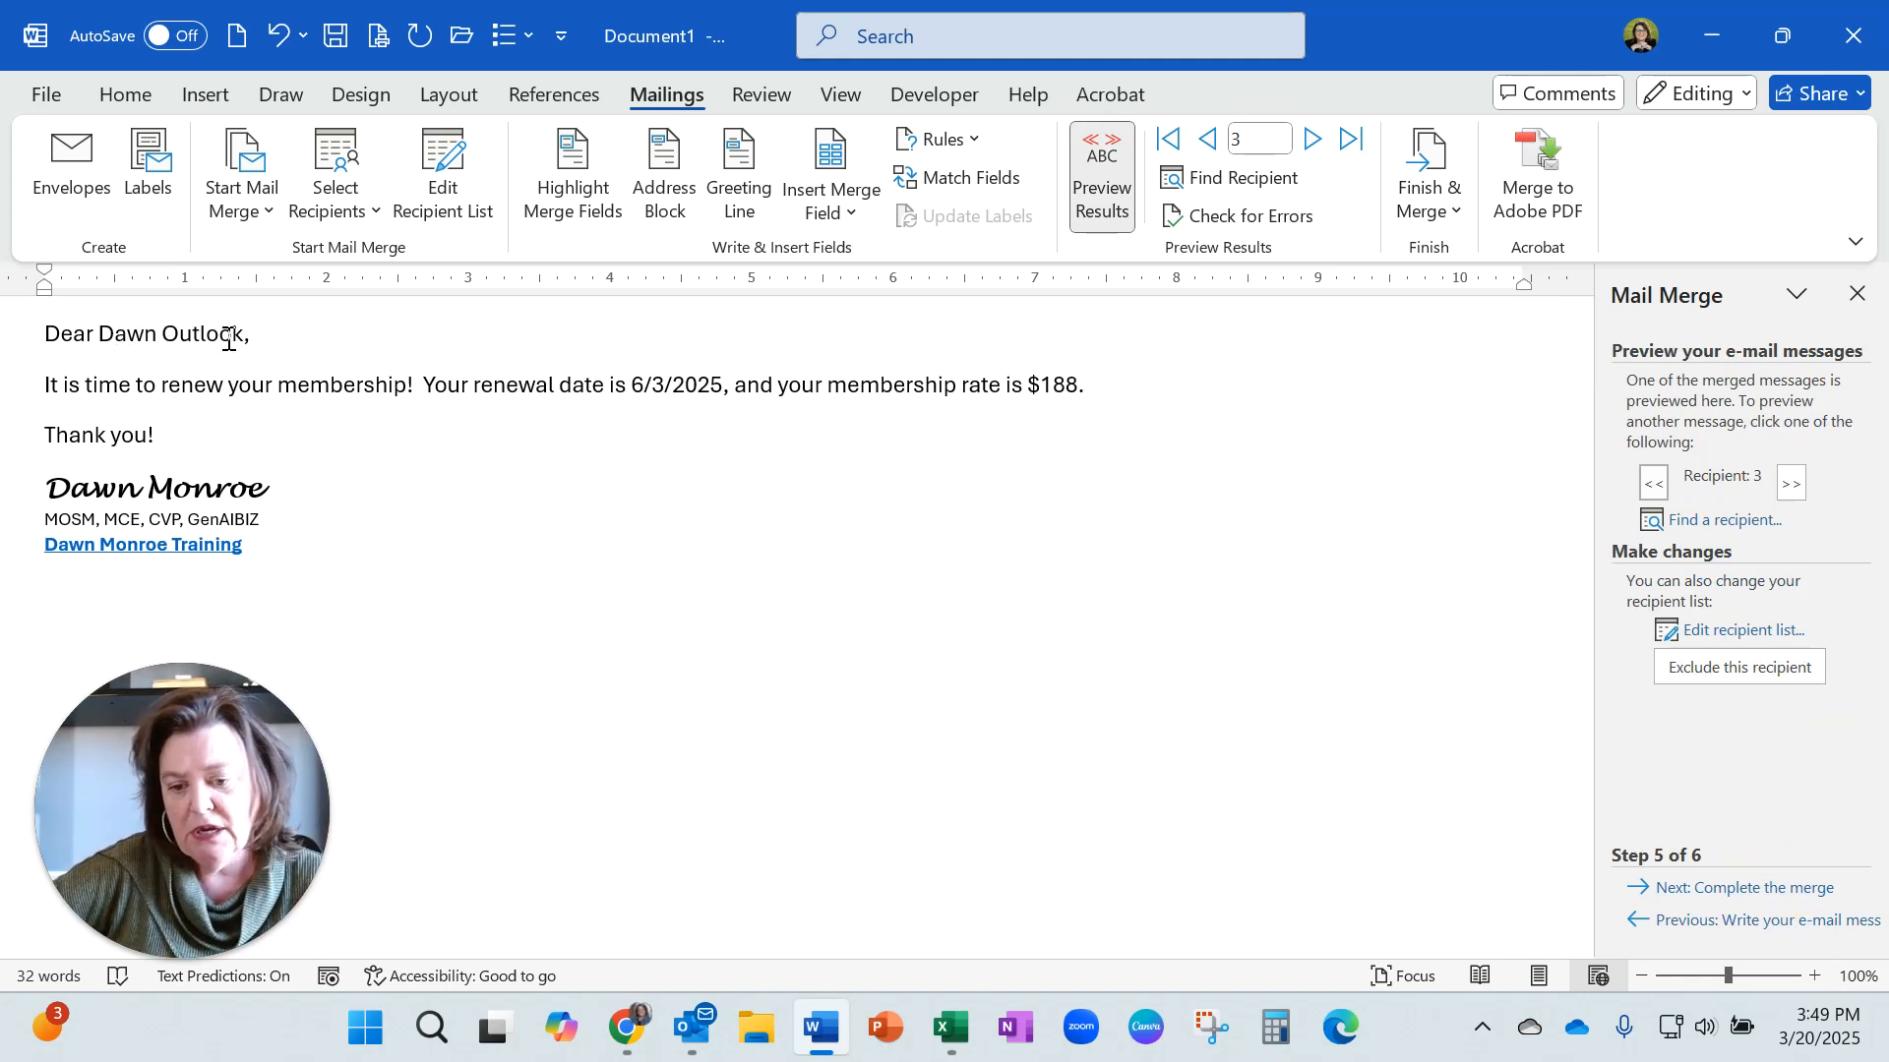
click(658, 387)
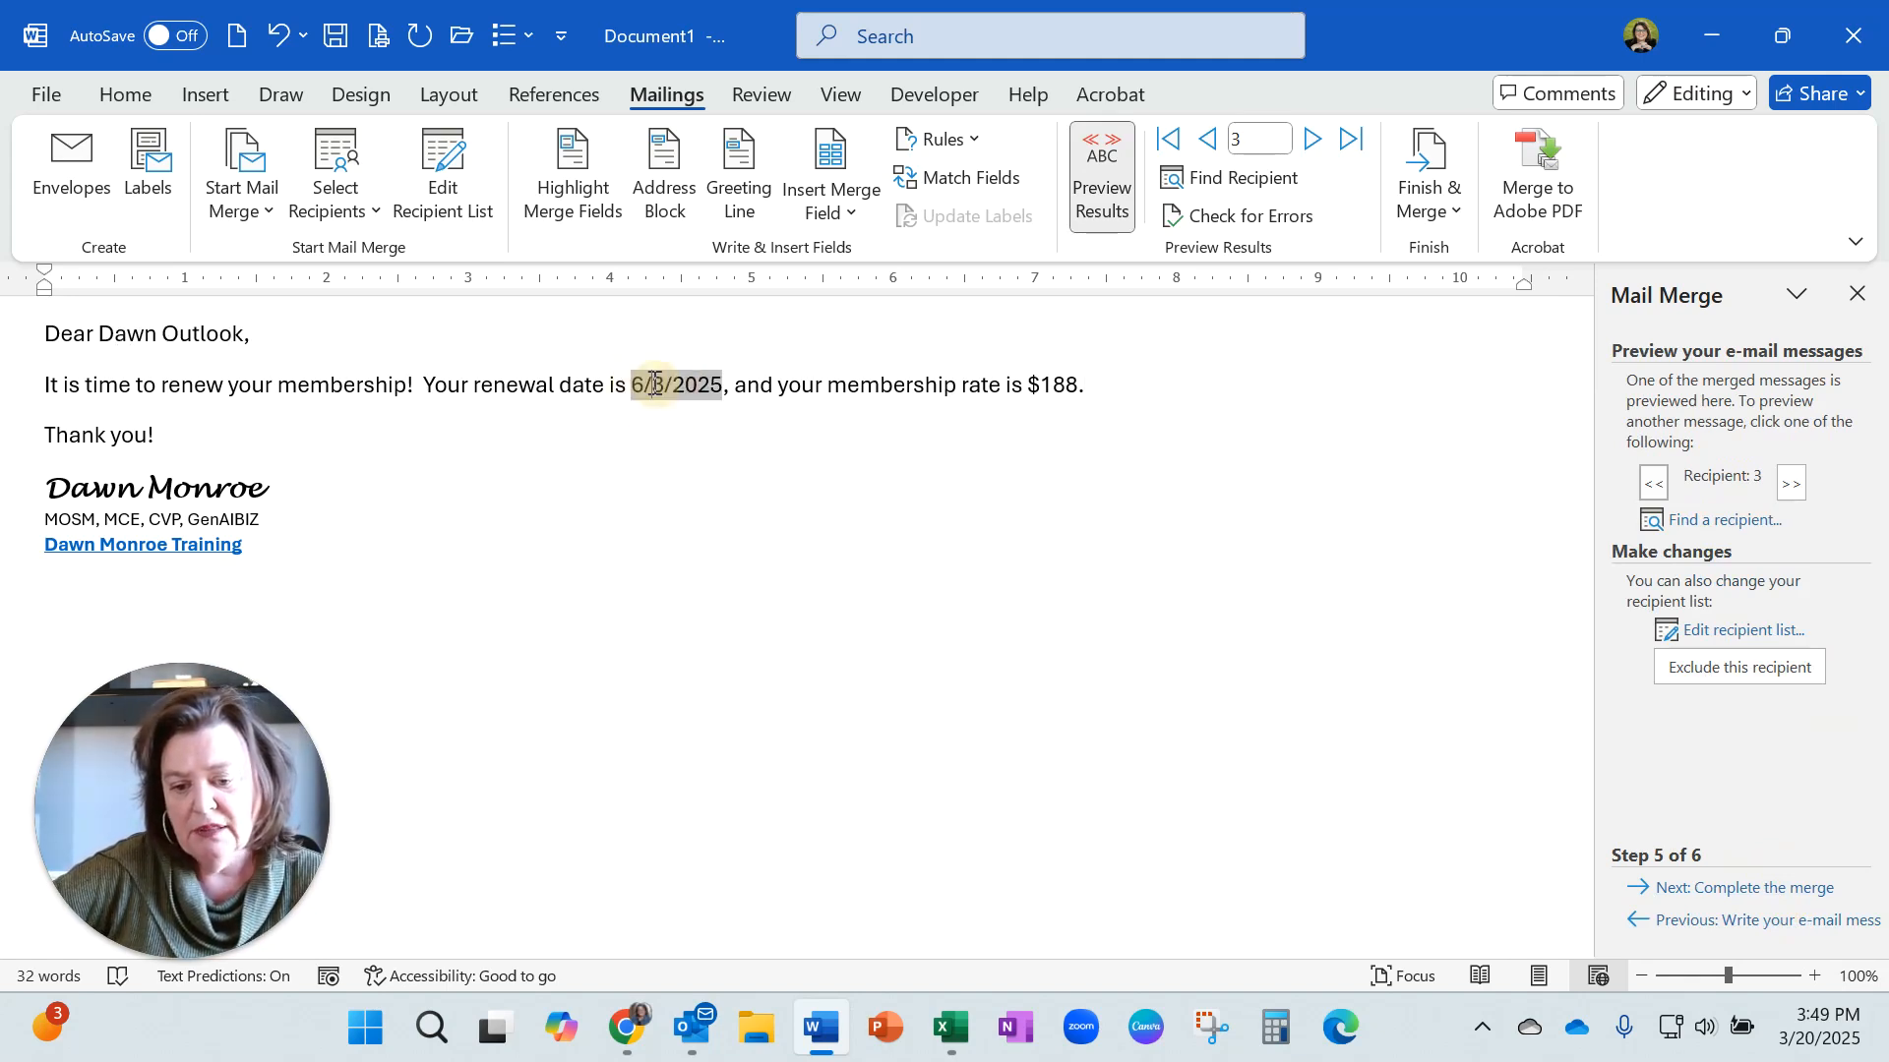
click(202, 333)
click(1059, 387)
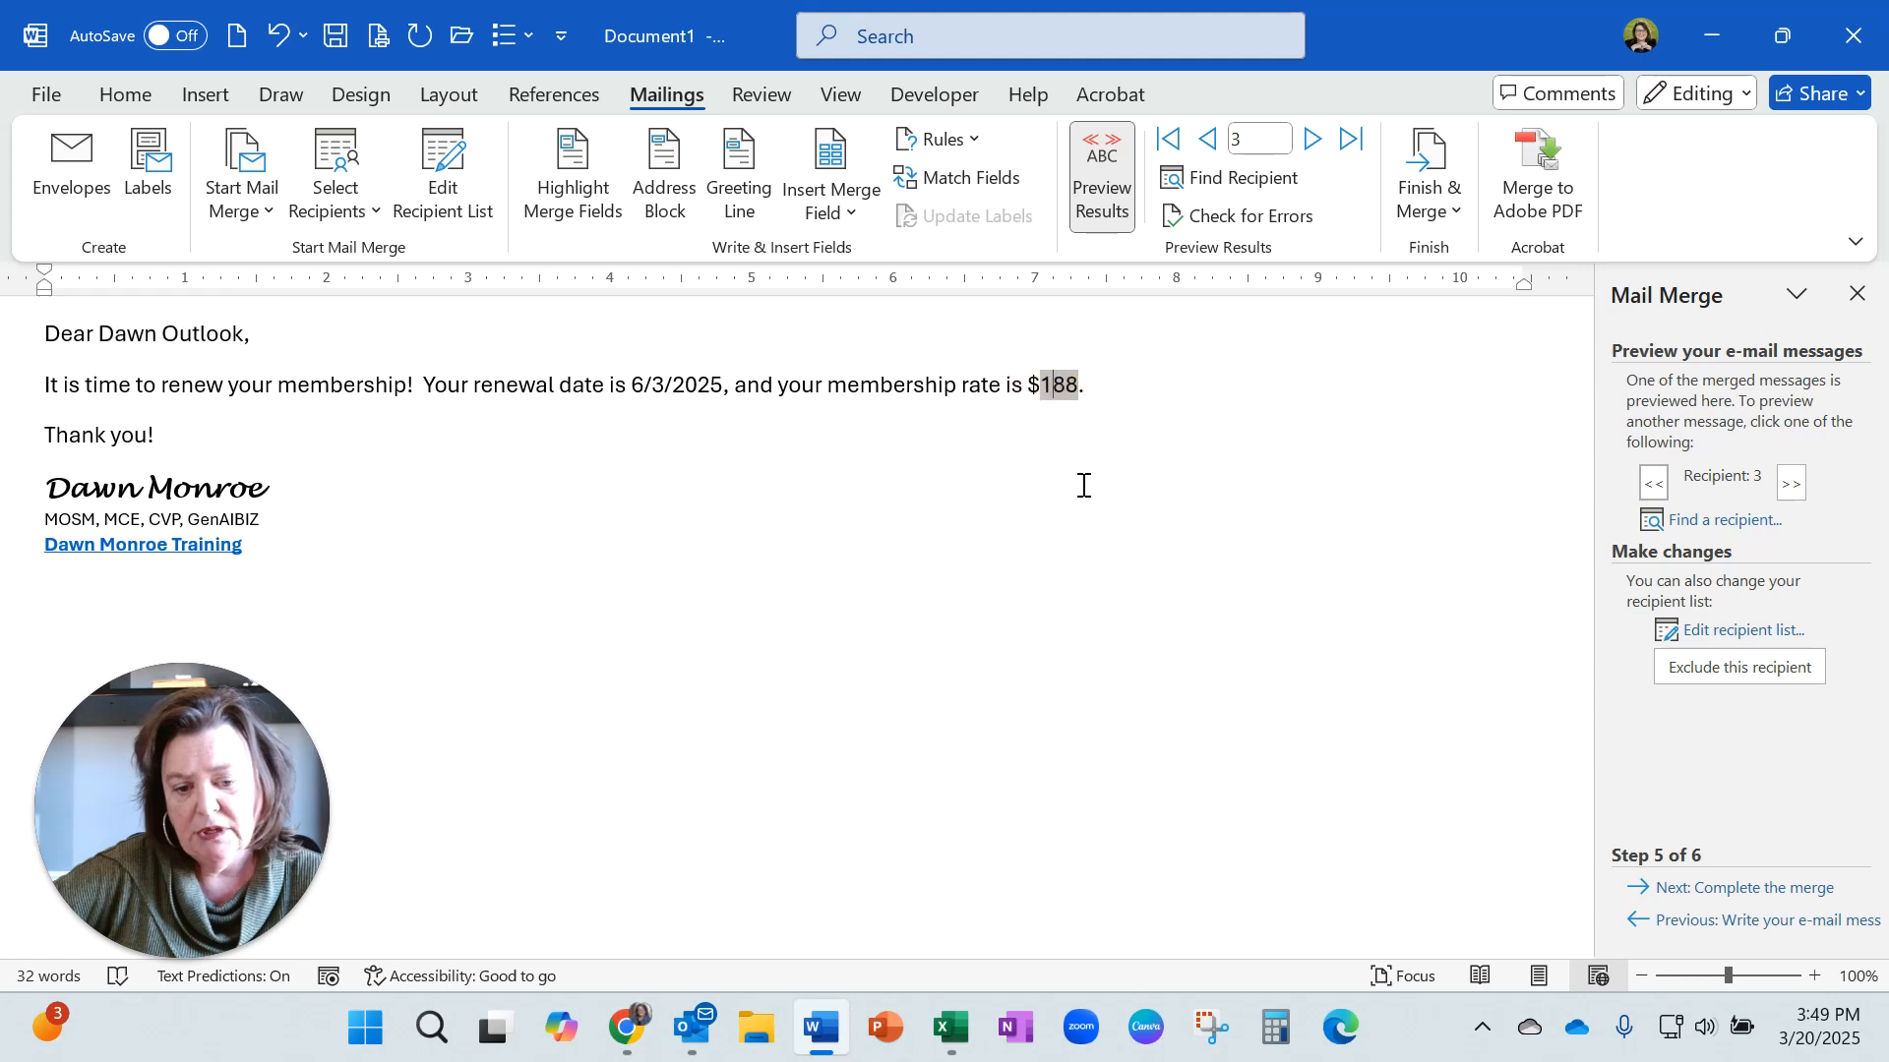
Preview the merge up to recipient 5 and advance the wizard to completing the merge.
click(1791, 482)
click(1791, 484)
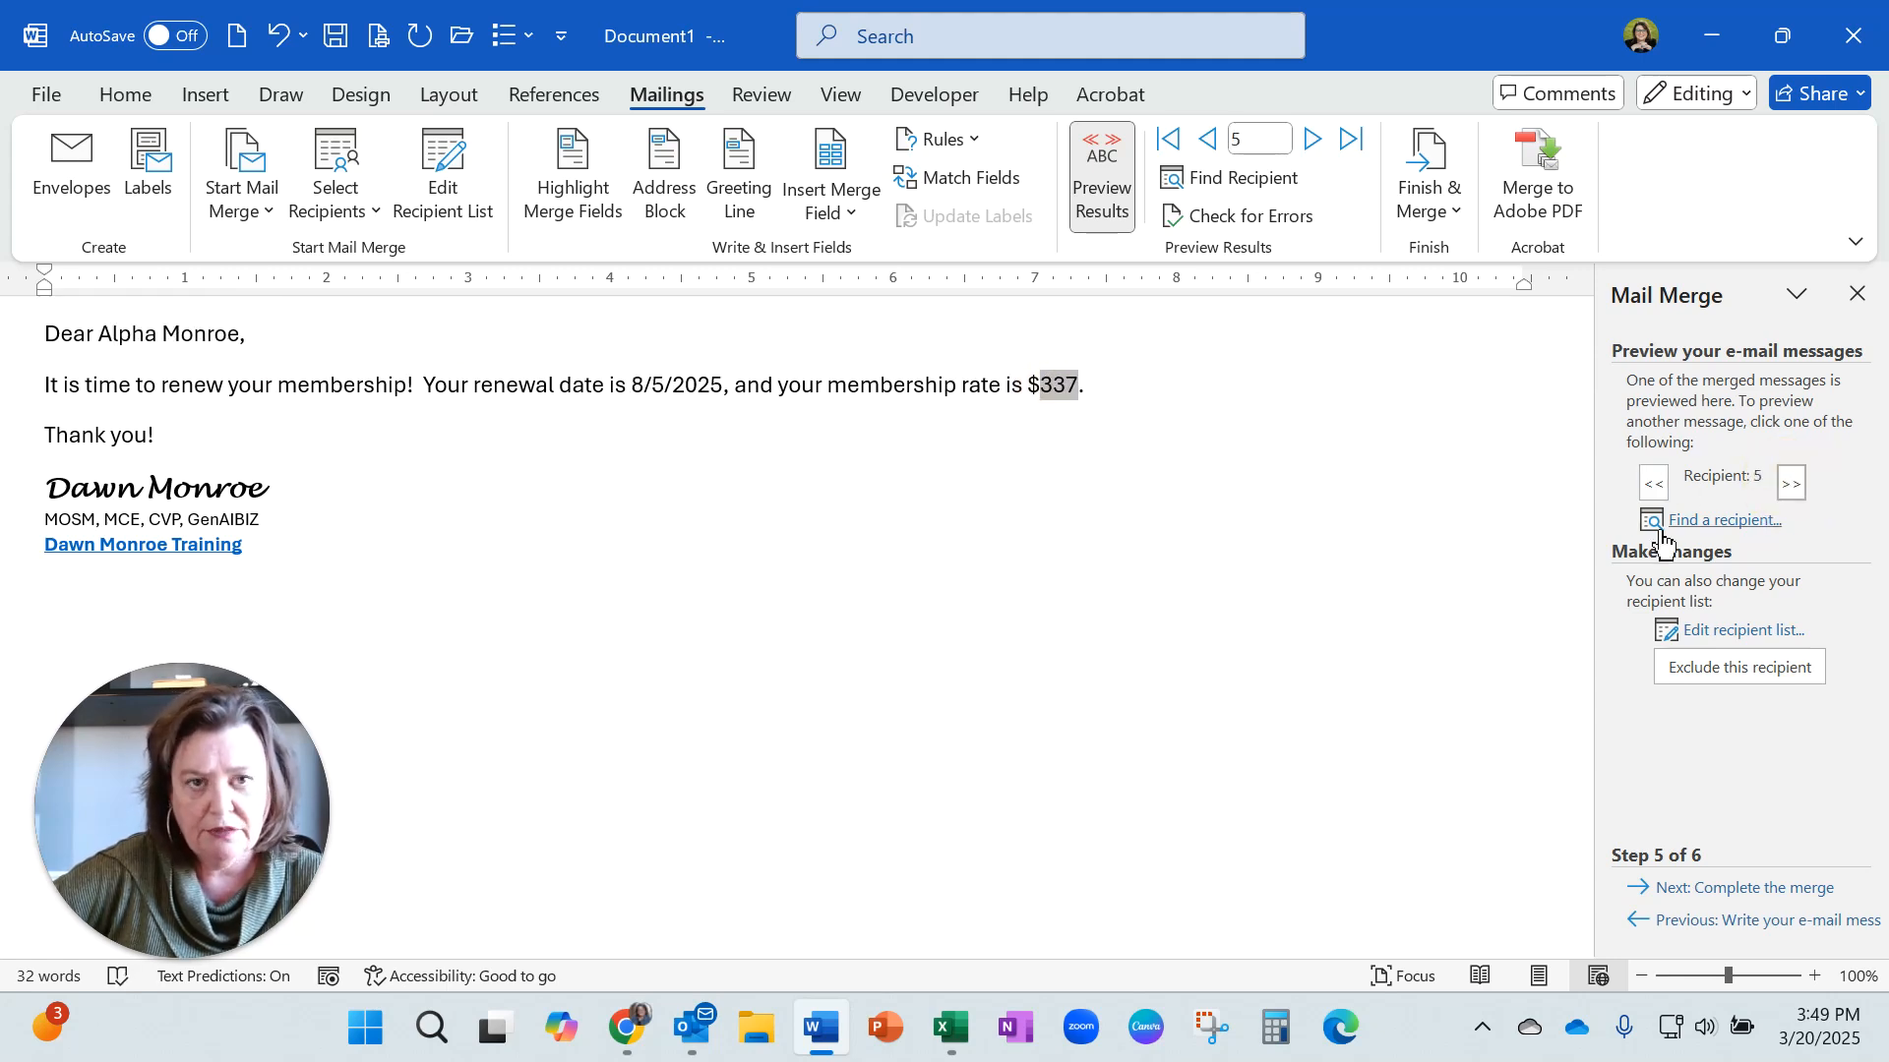
click(1727, 891)
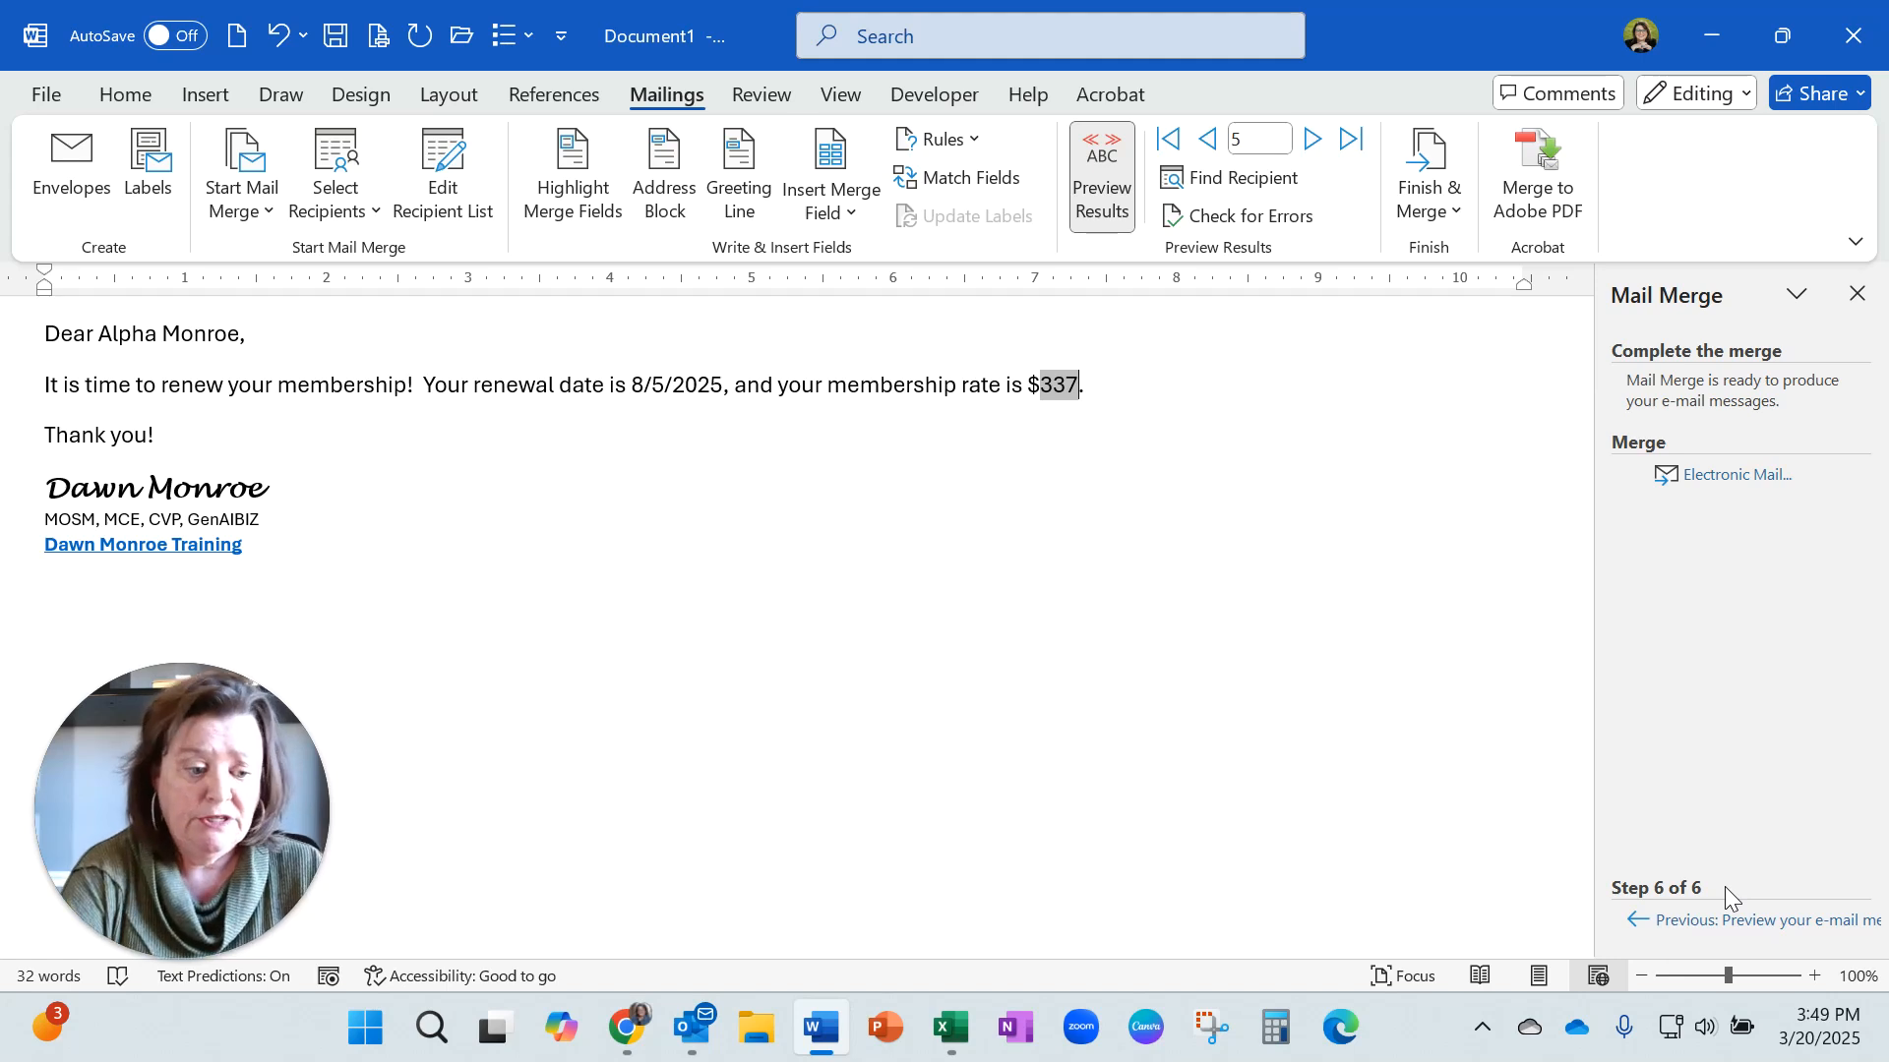
Merge to electronic mail for all records, sending to the Email_Address field with the subject line FINAL Merge Sample.
click(1731, 476)
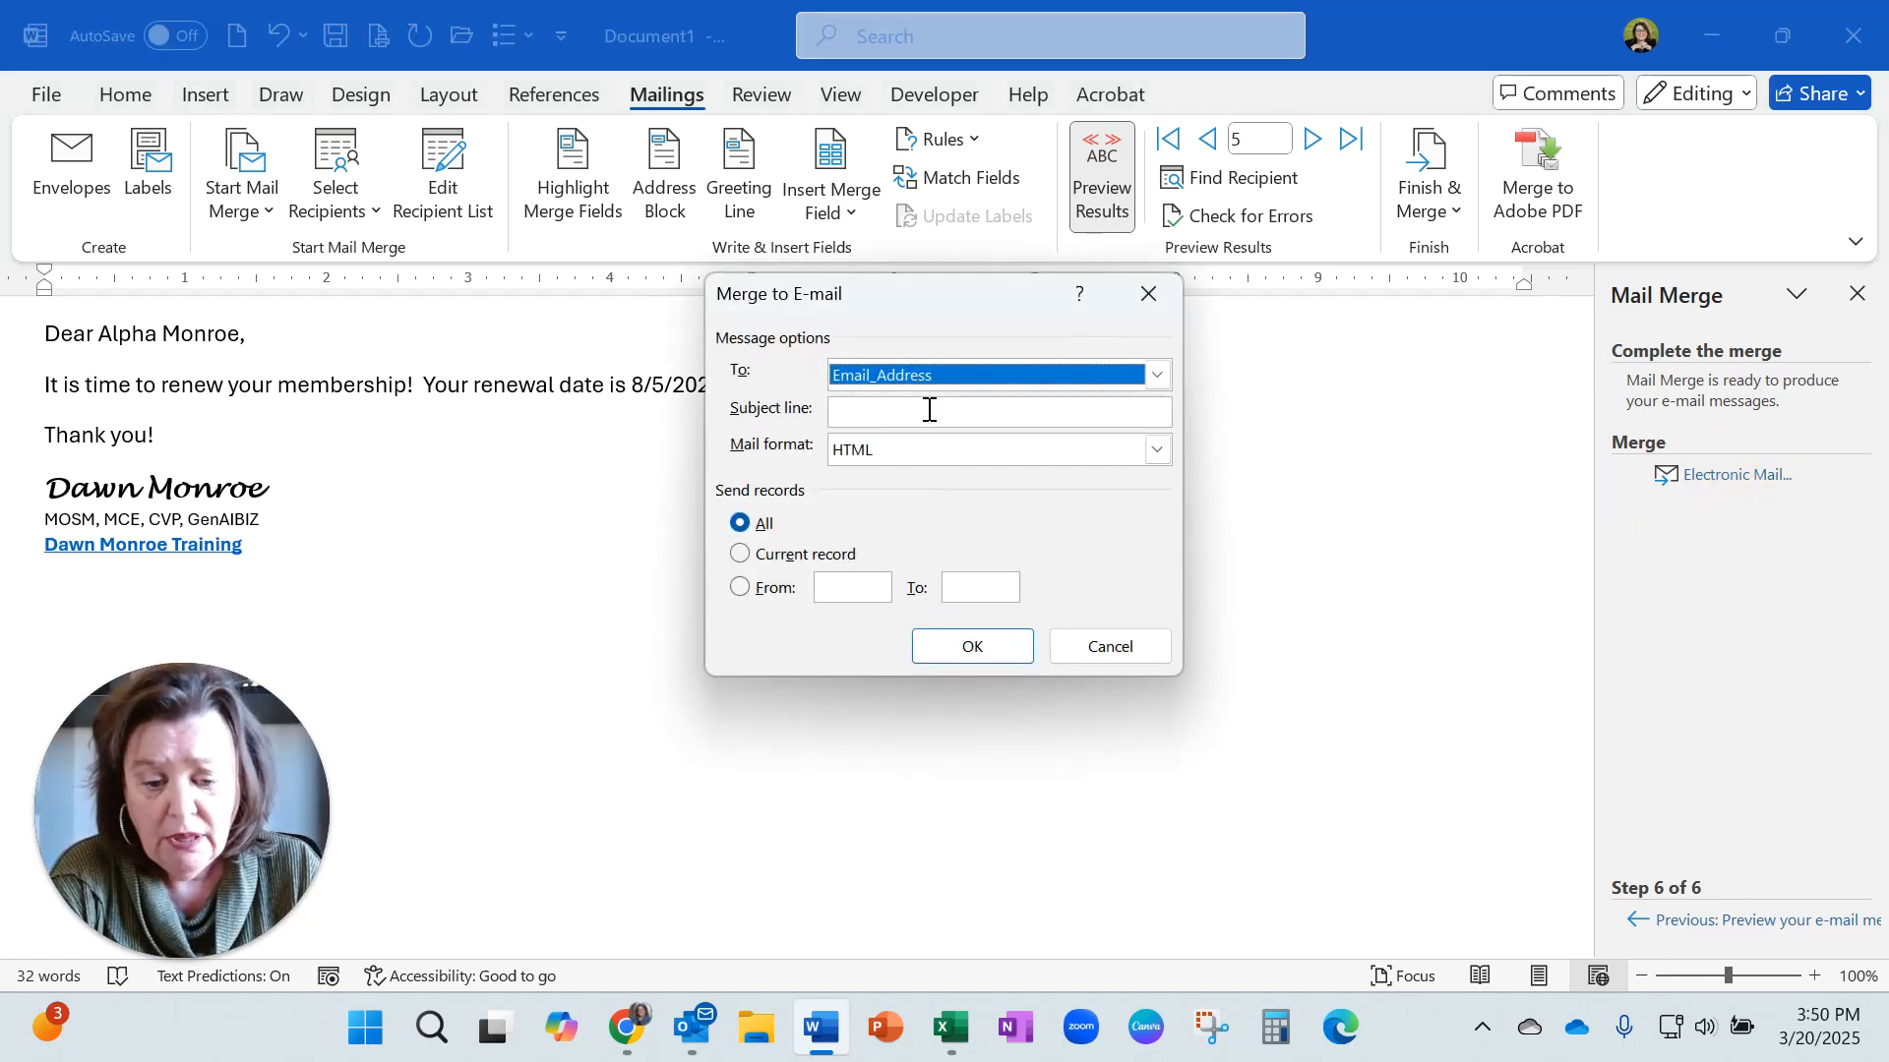
click(1157, 375)
click(1157, 377)
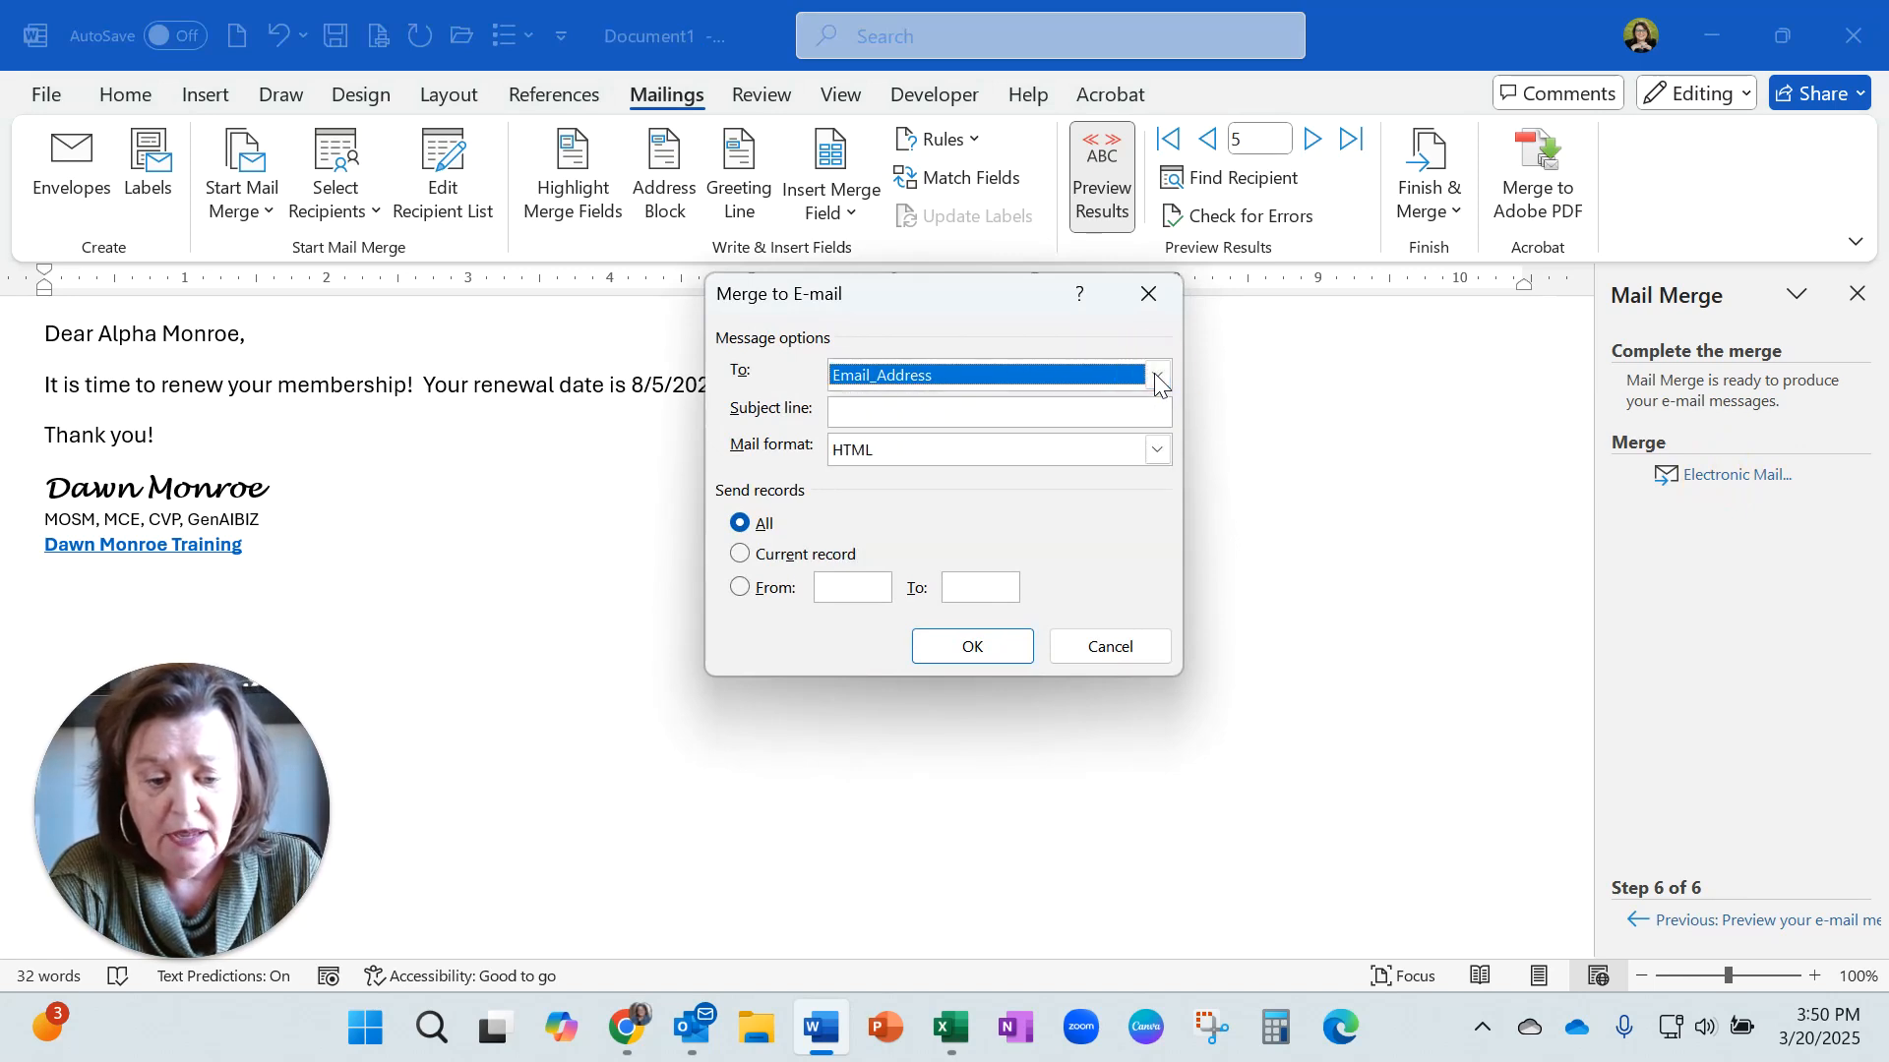
click(909, 412)
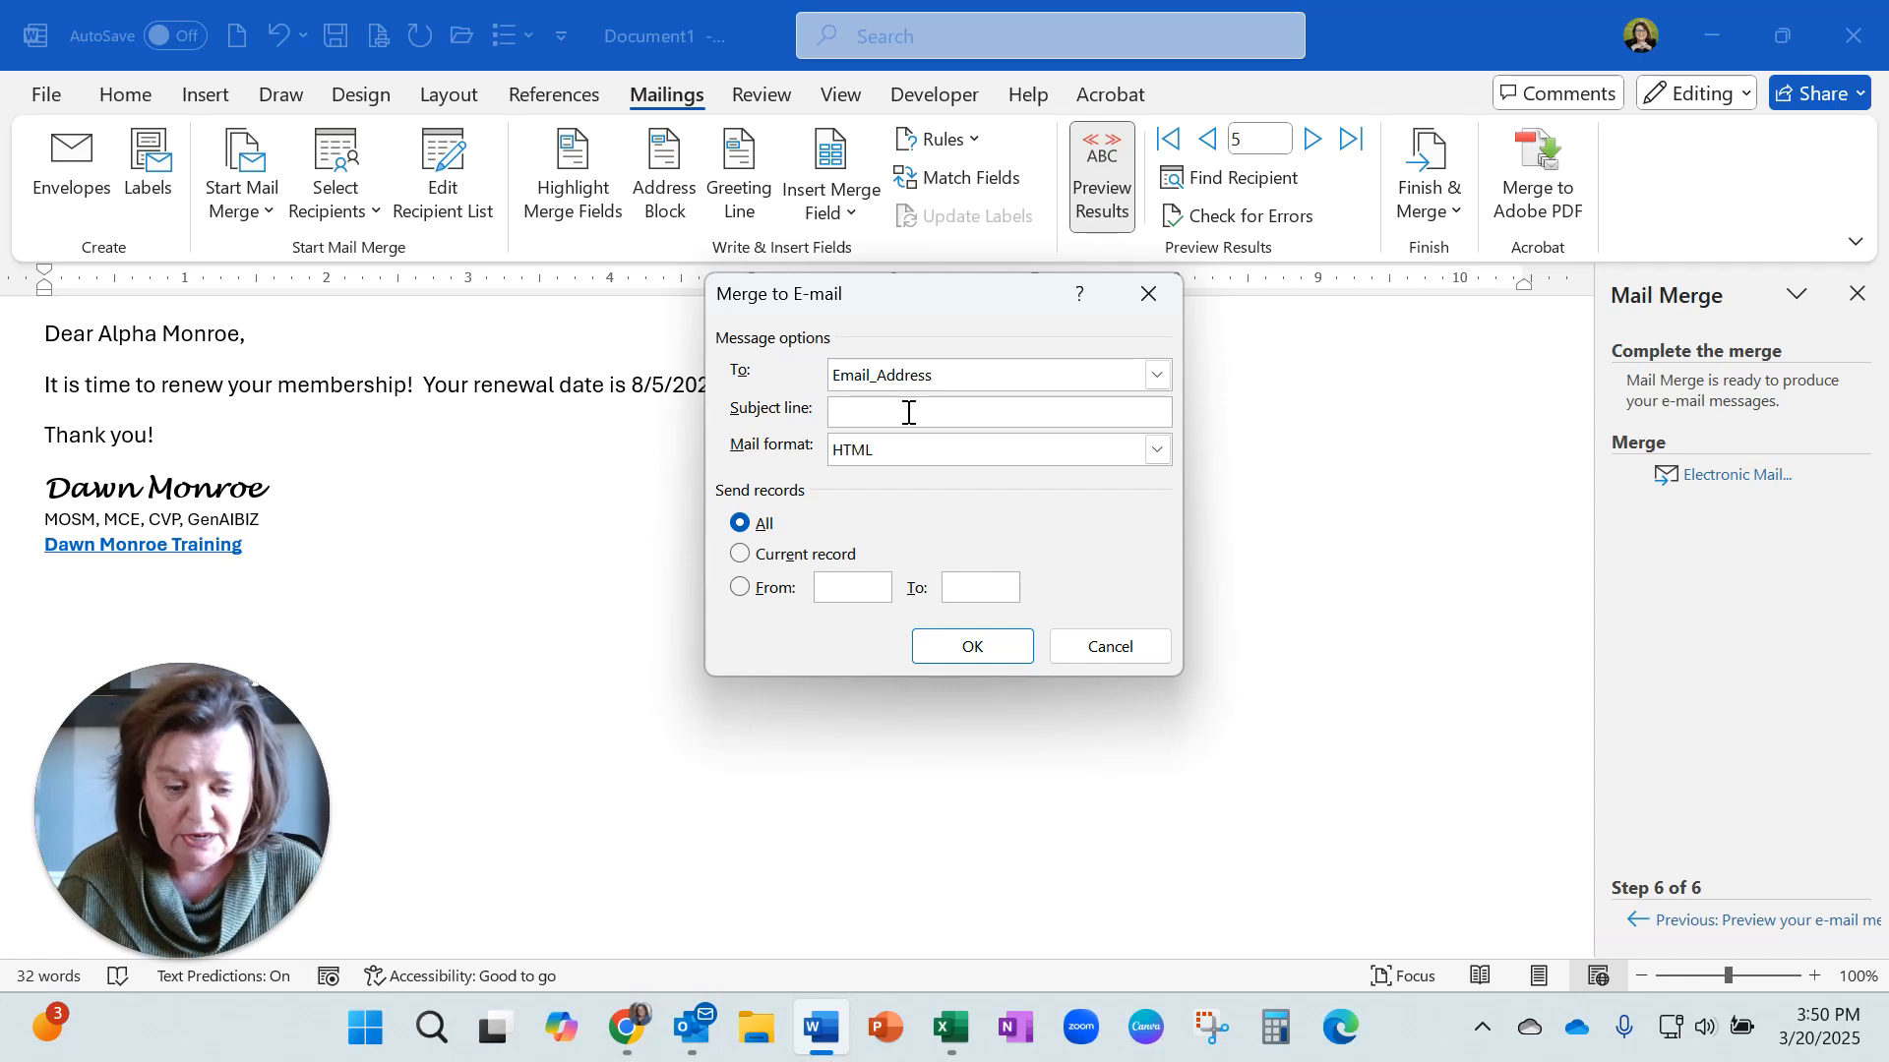
text(FINAL Merge Sample)
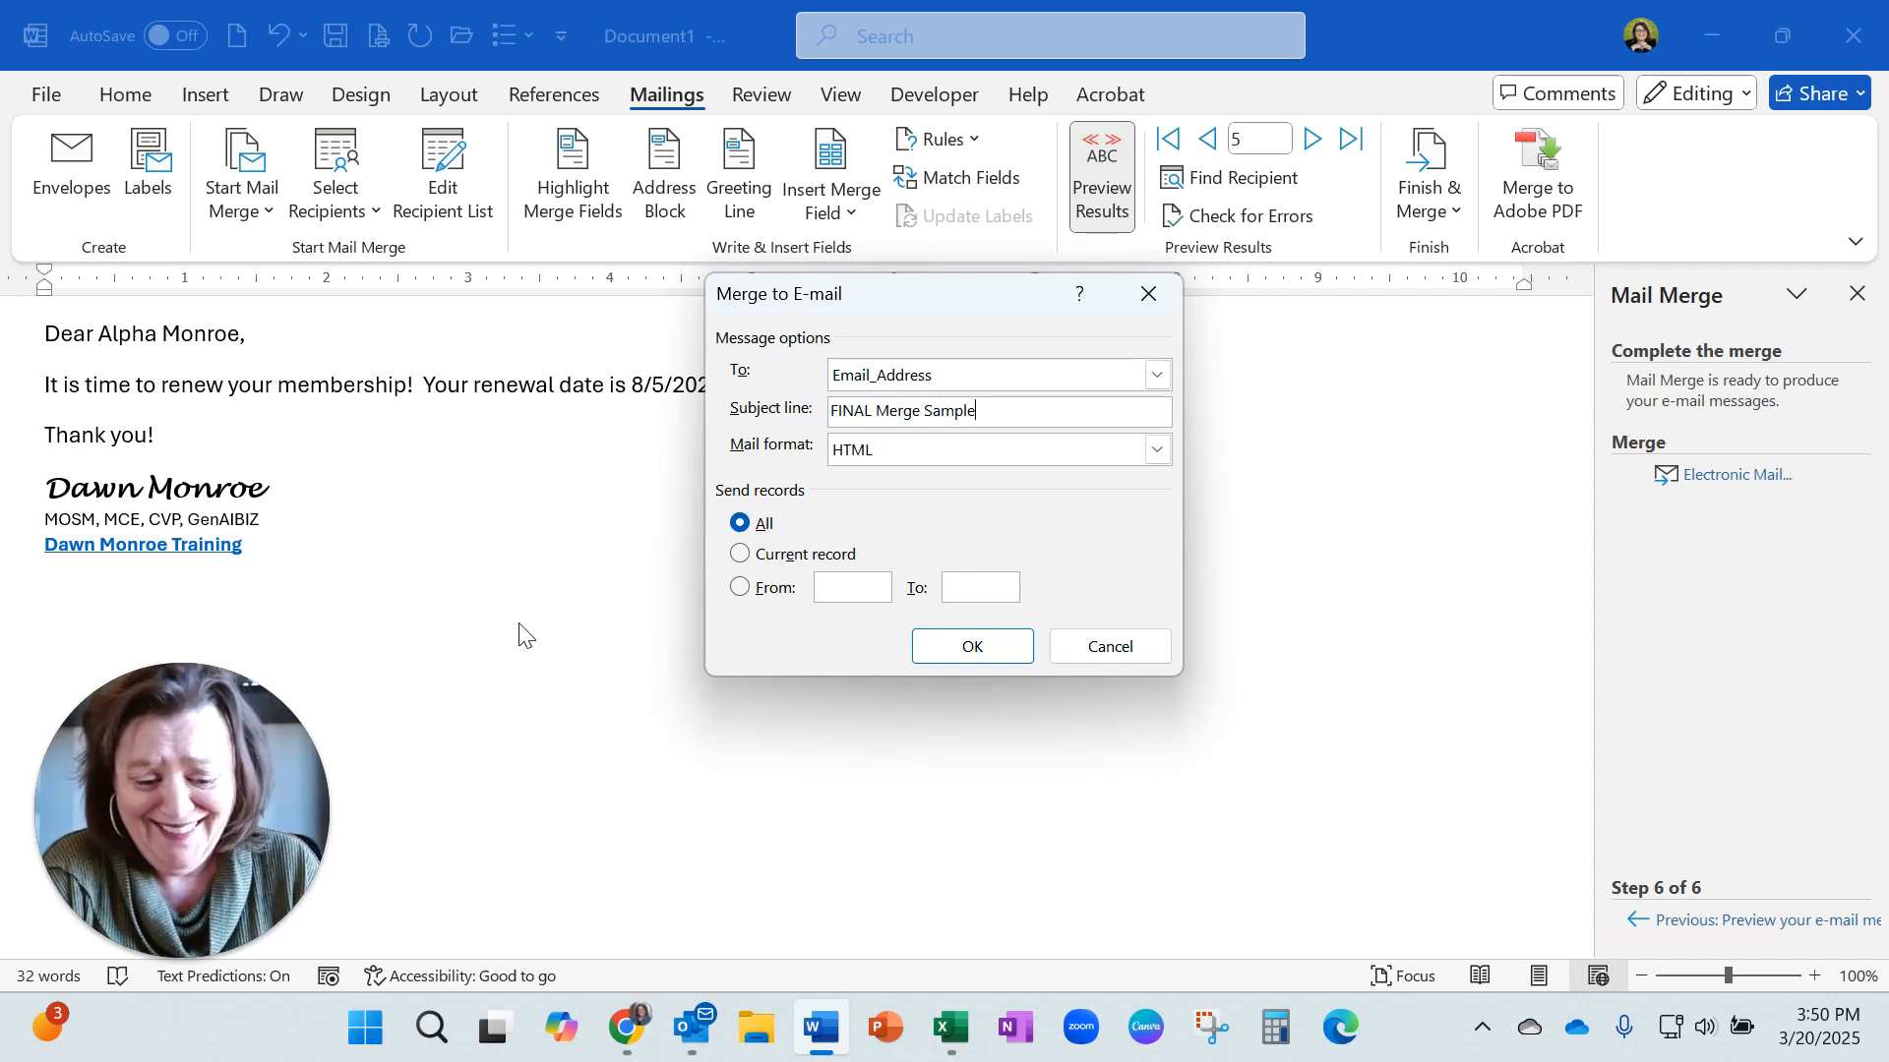
click(950, 644)
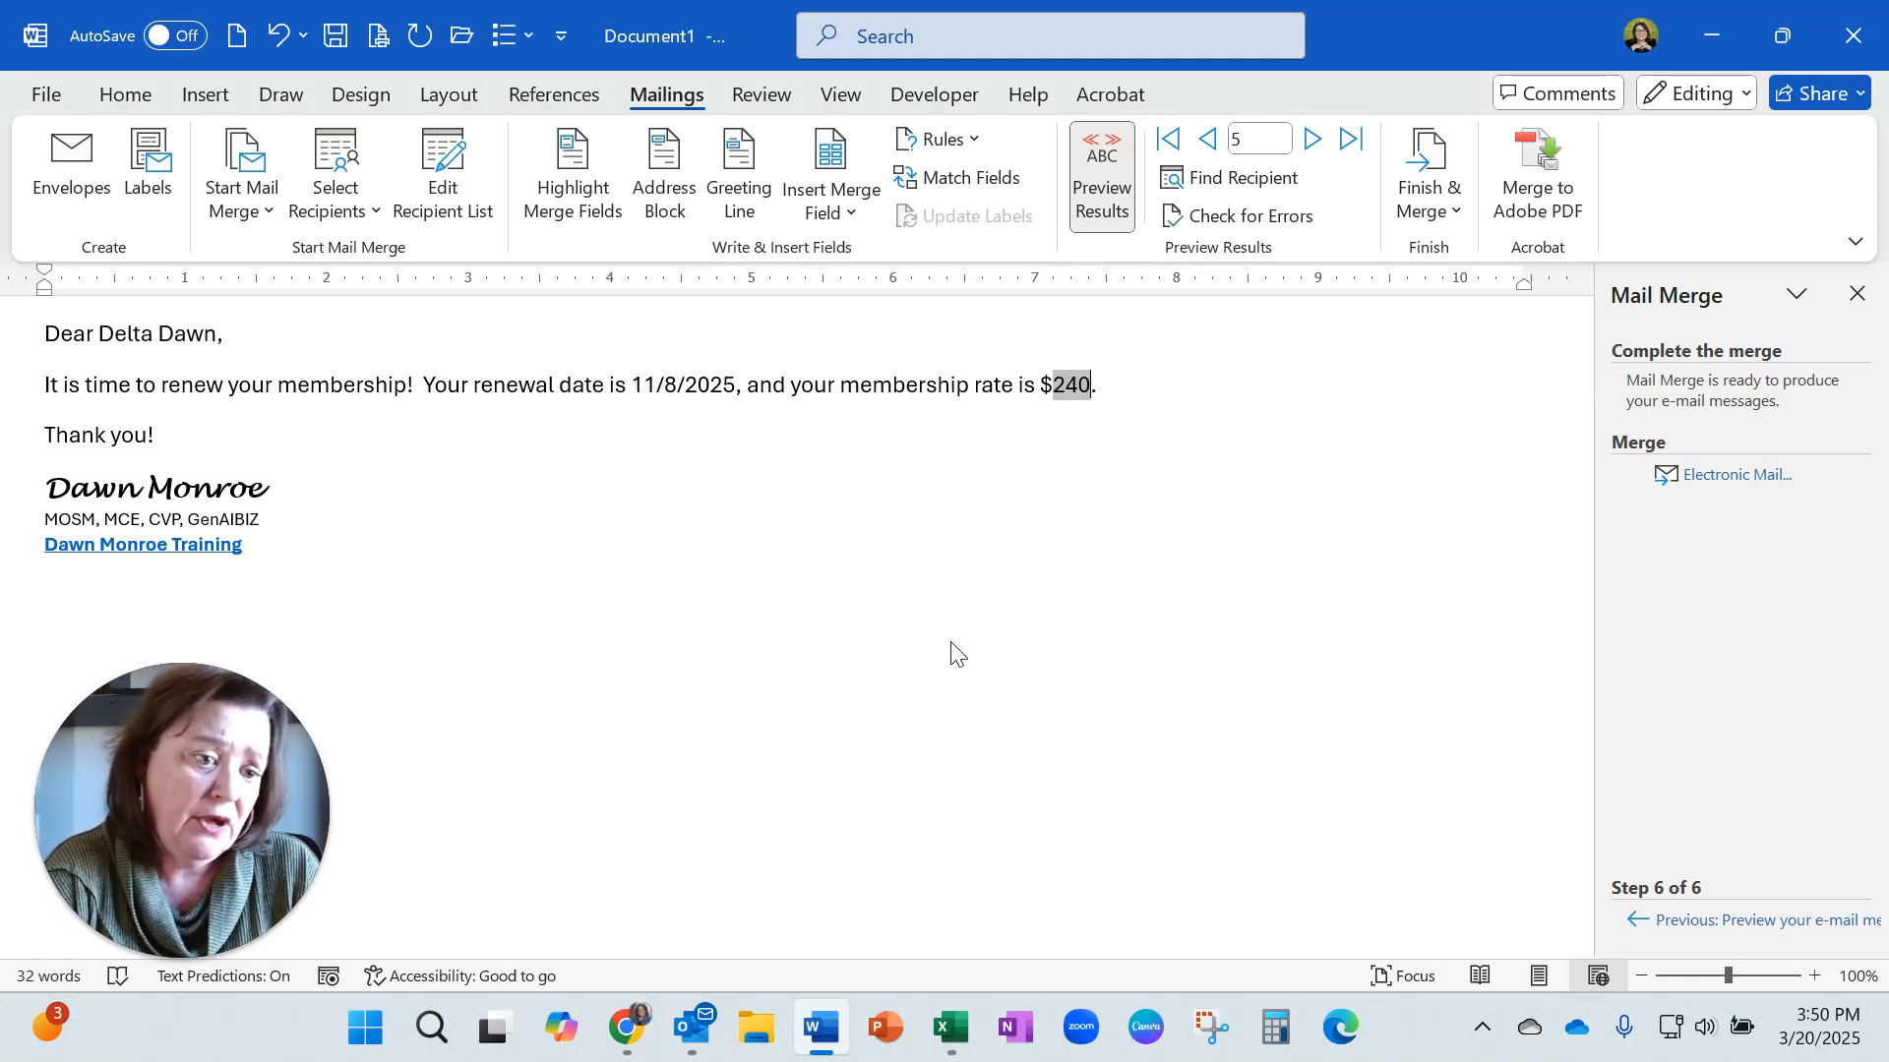
Switch to the Outlook desktop app and open the newest FINAL Merge Sample message in the favourite Inbox.
click(1709, 21)
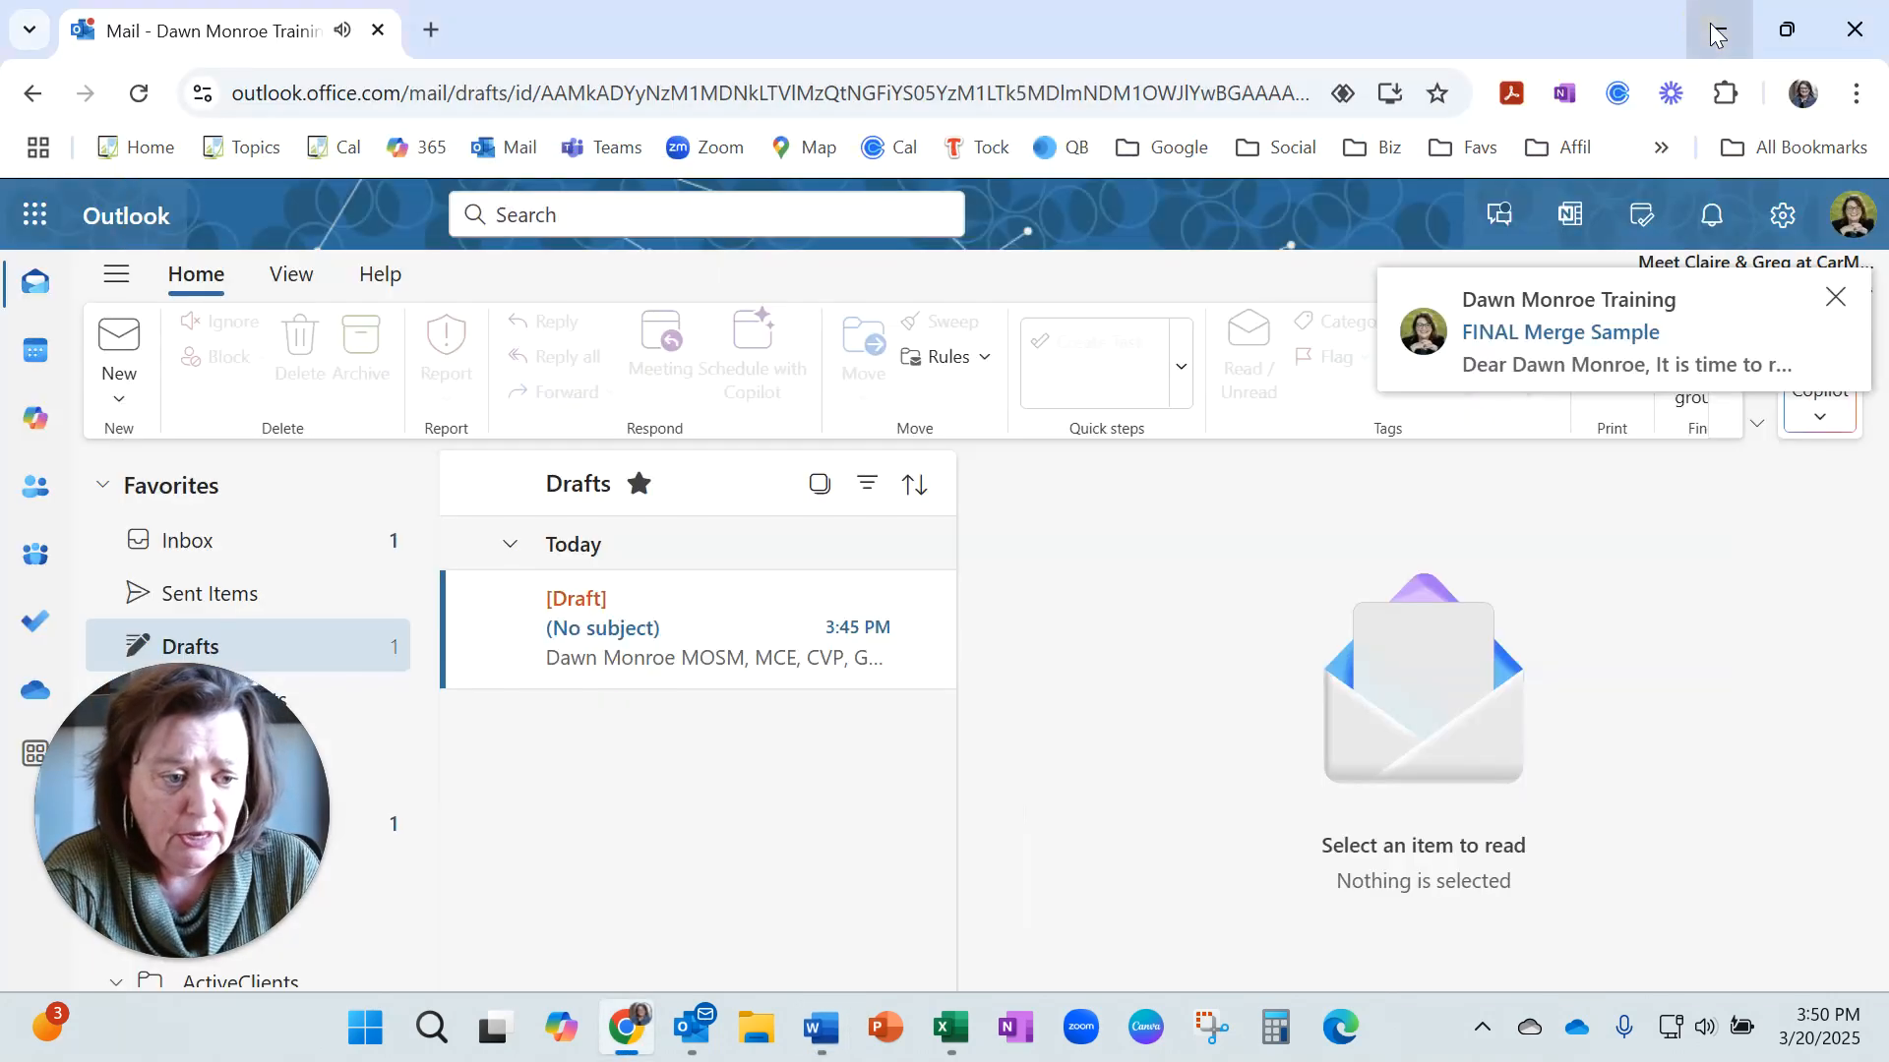
click(1718, 27)
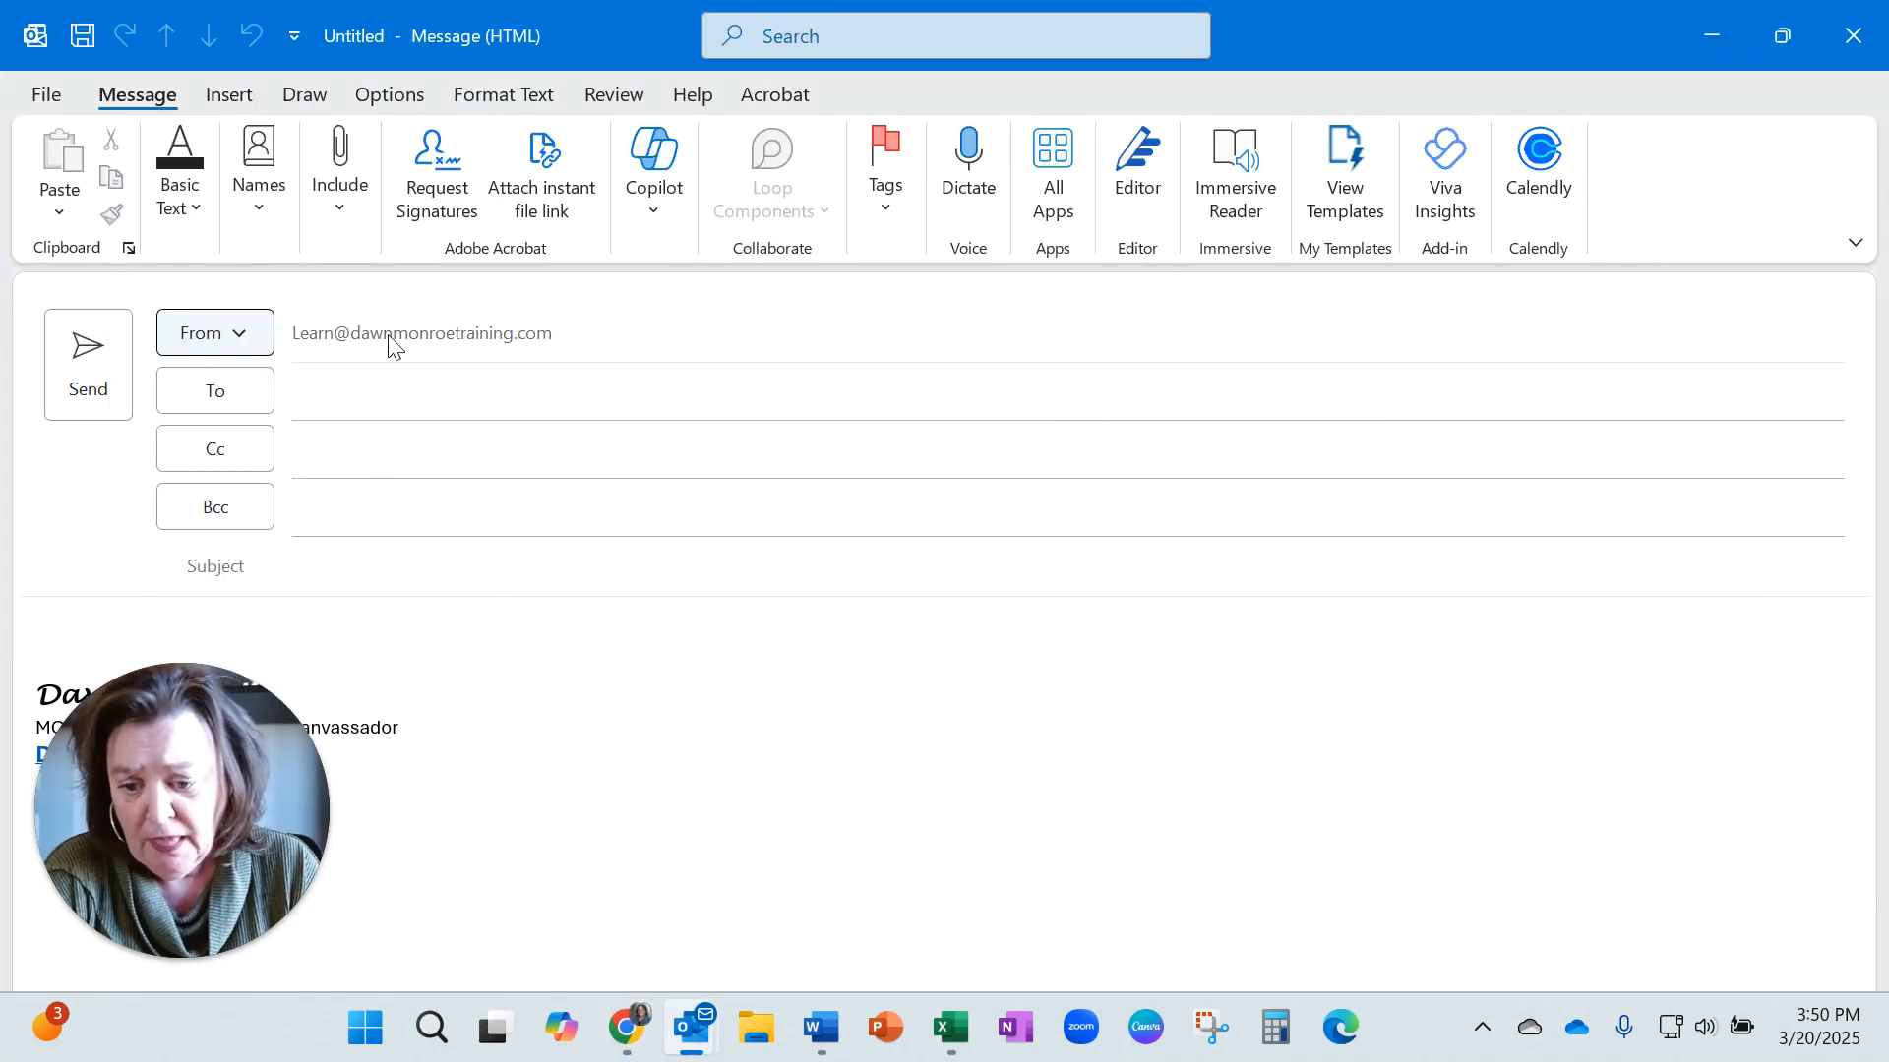
click(1710, 21)
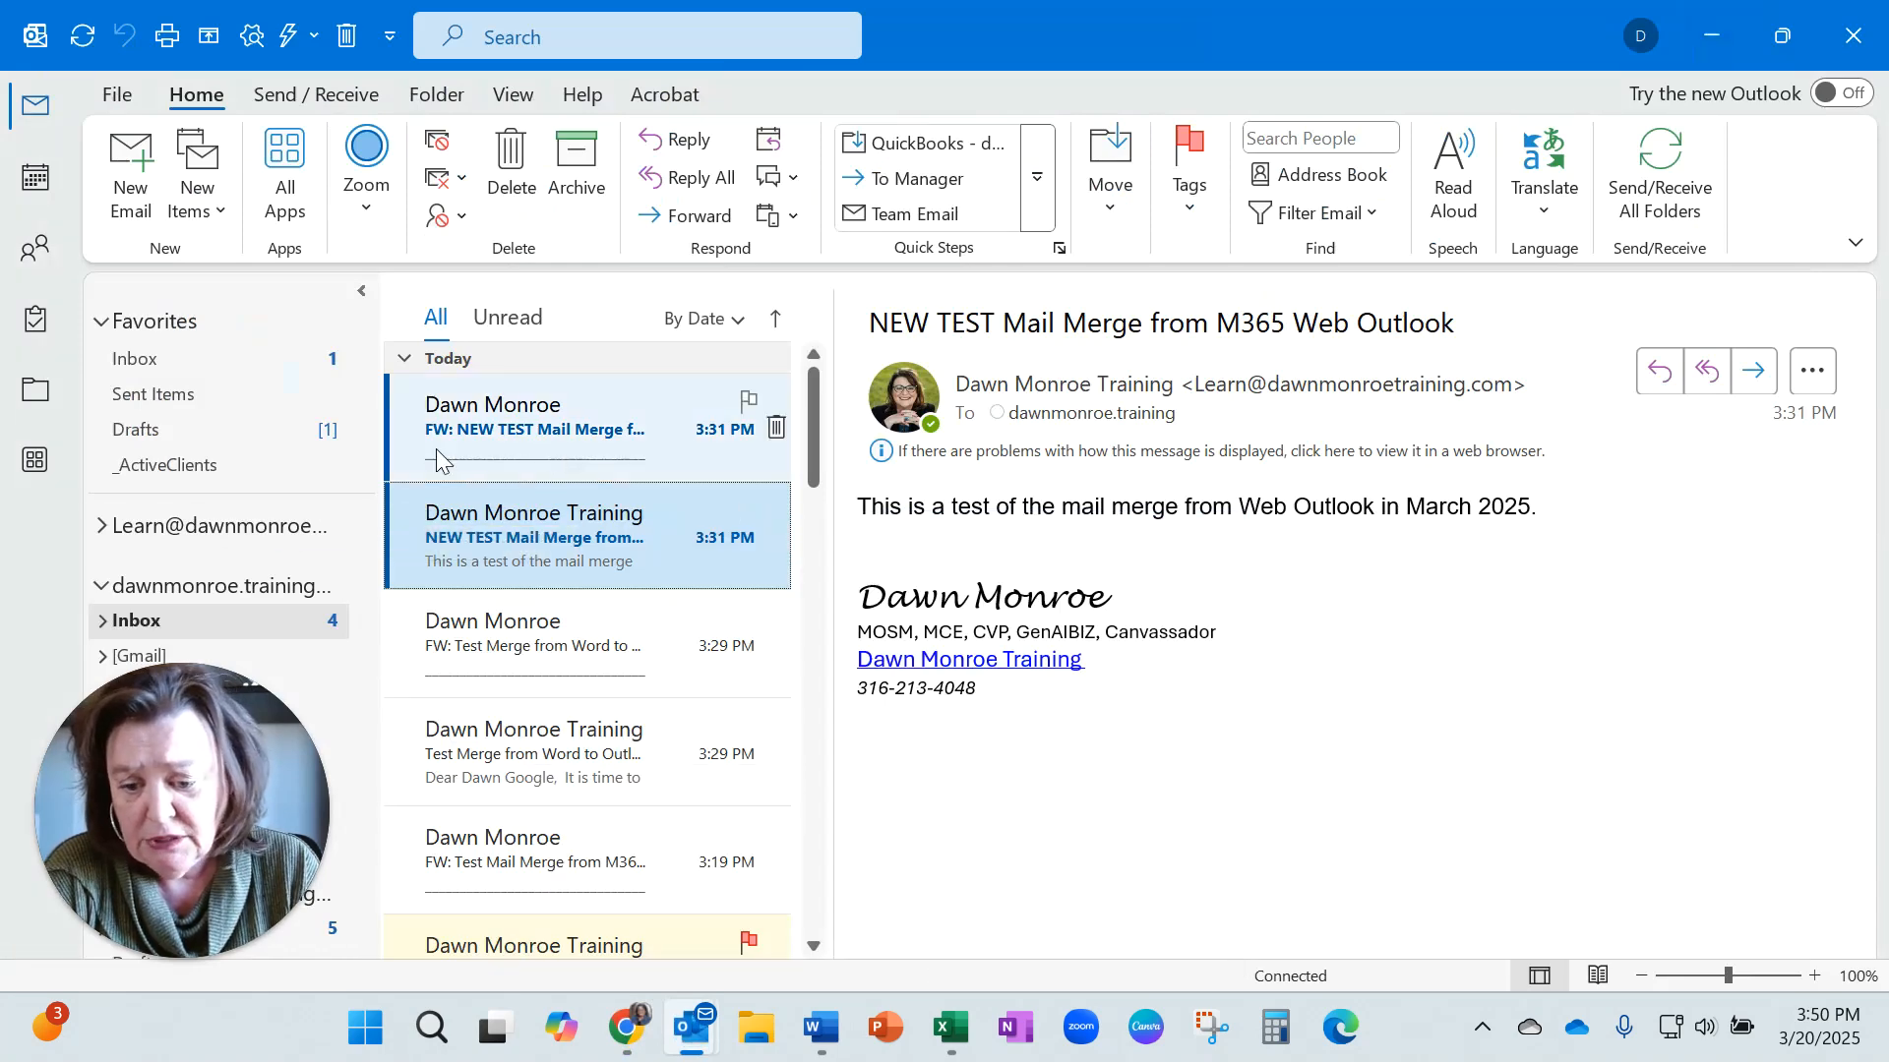
click(232, 354)
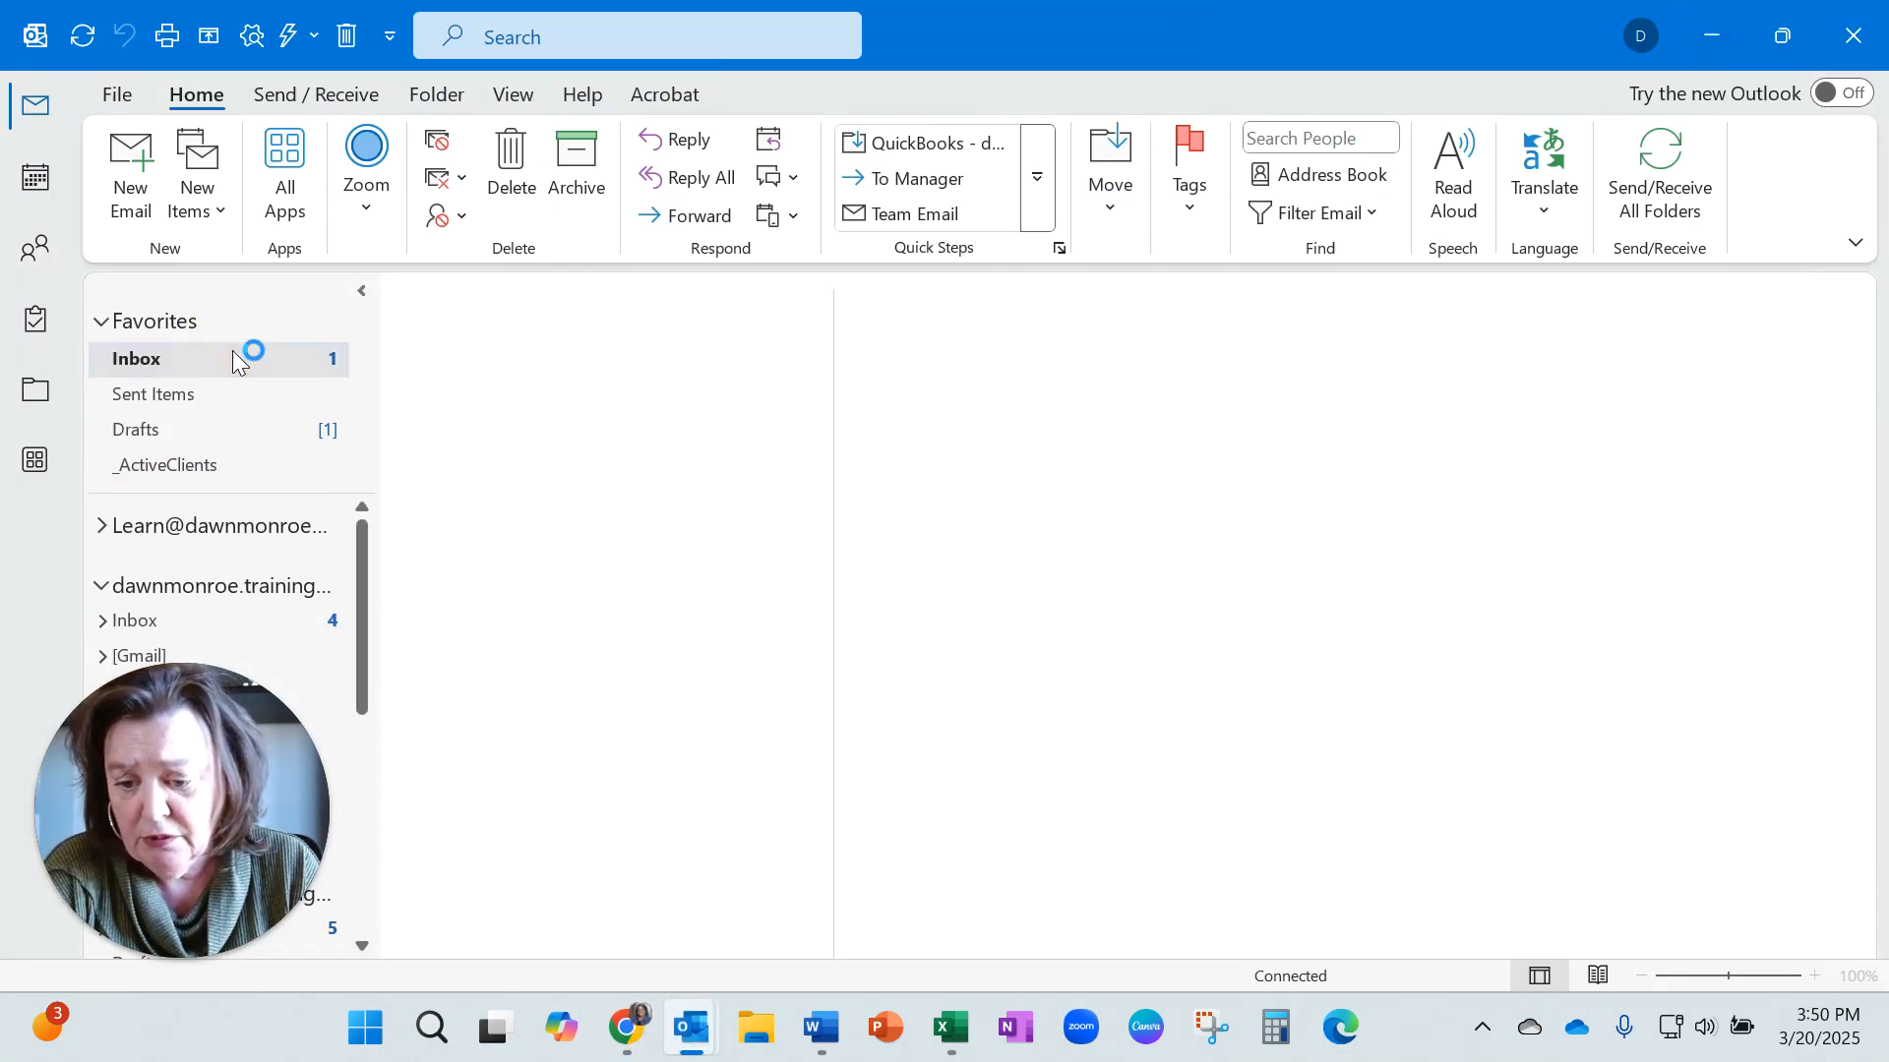
click(598, 431)
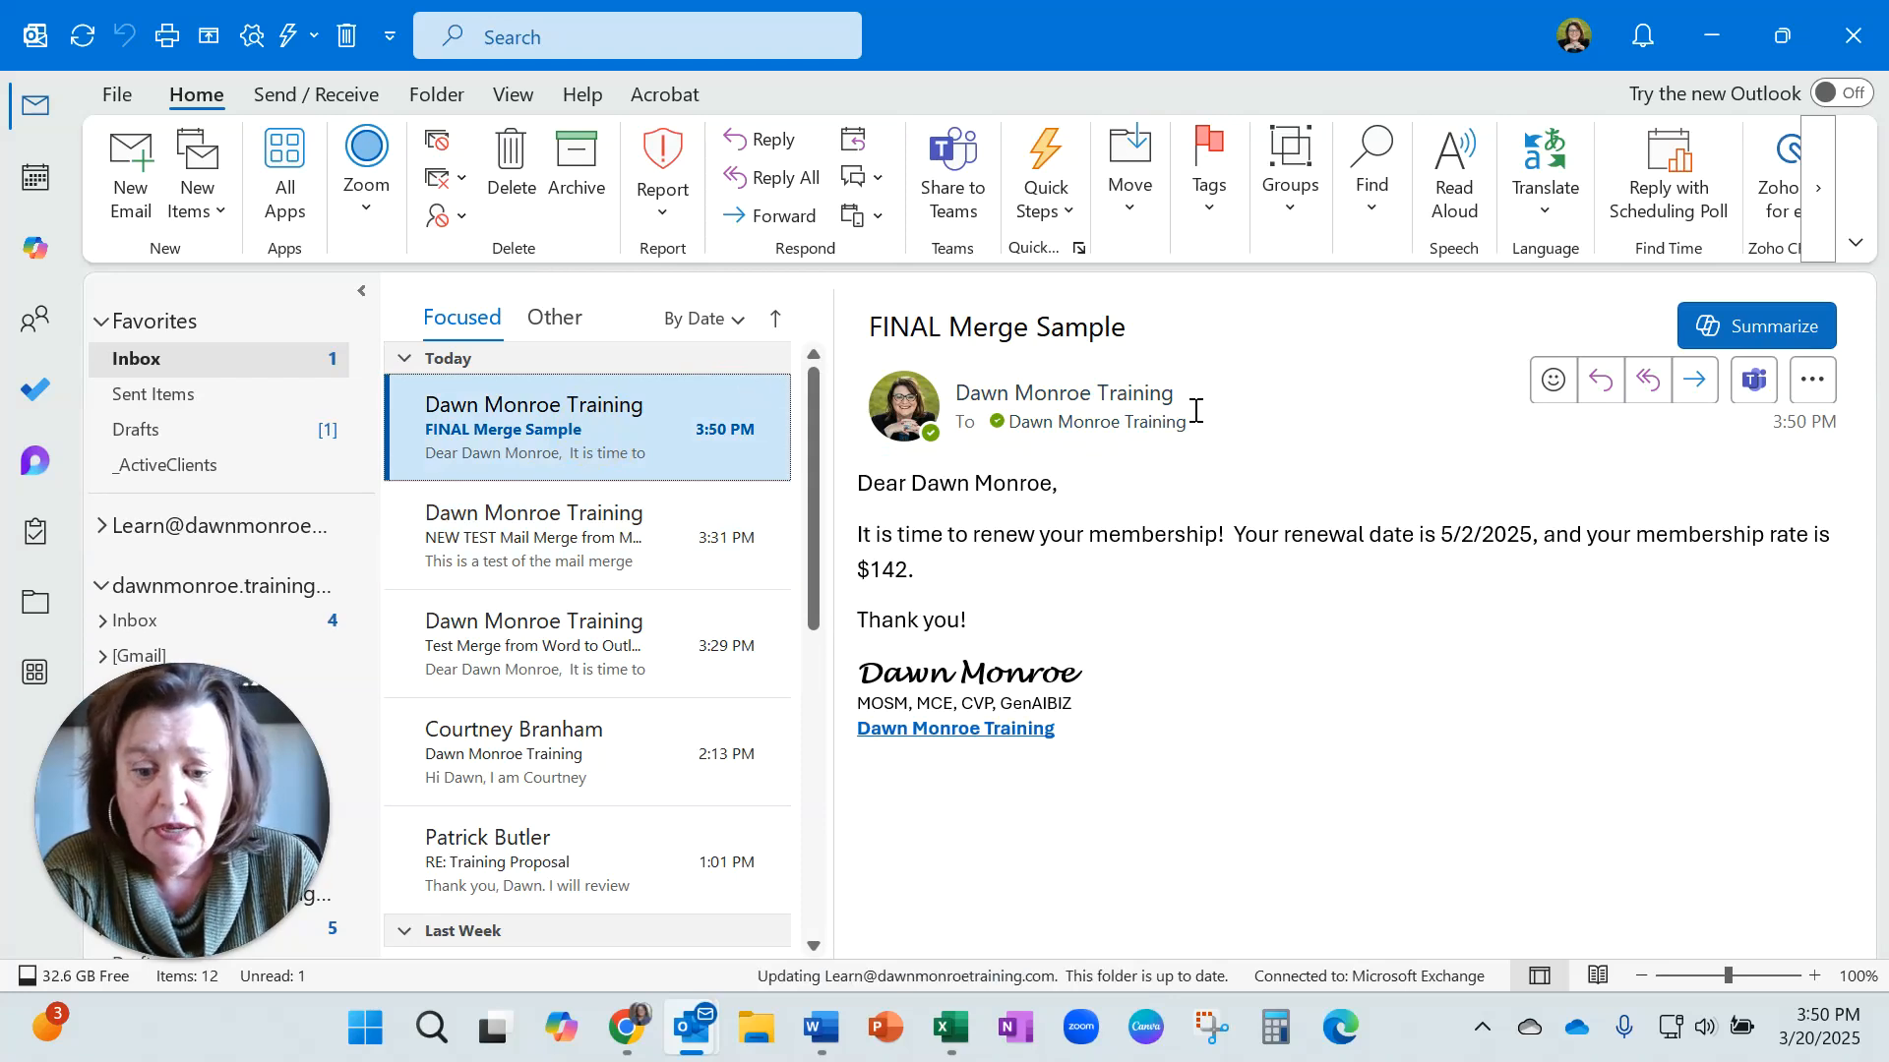
Open Sent Items and scroll through the sent FINAL Merge Sample messages to each recipient.
click(155, 395)
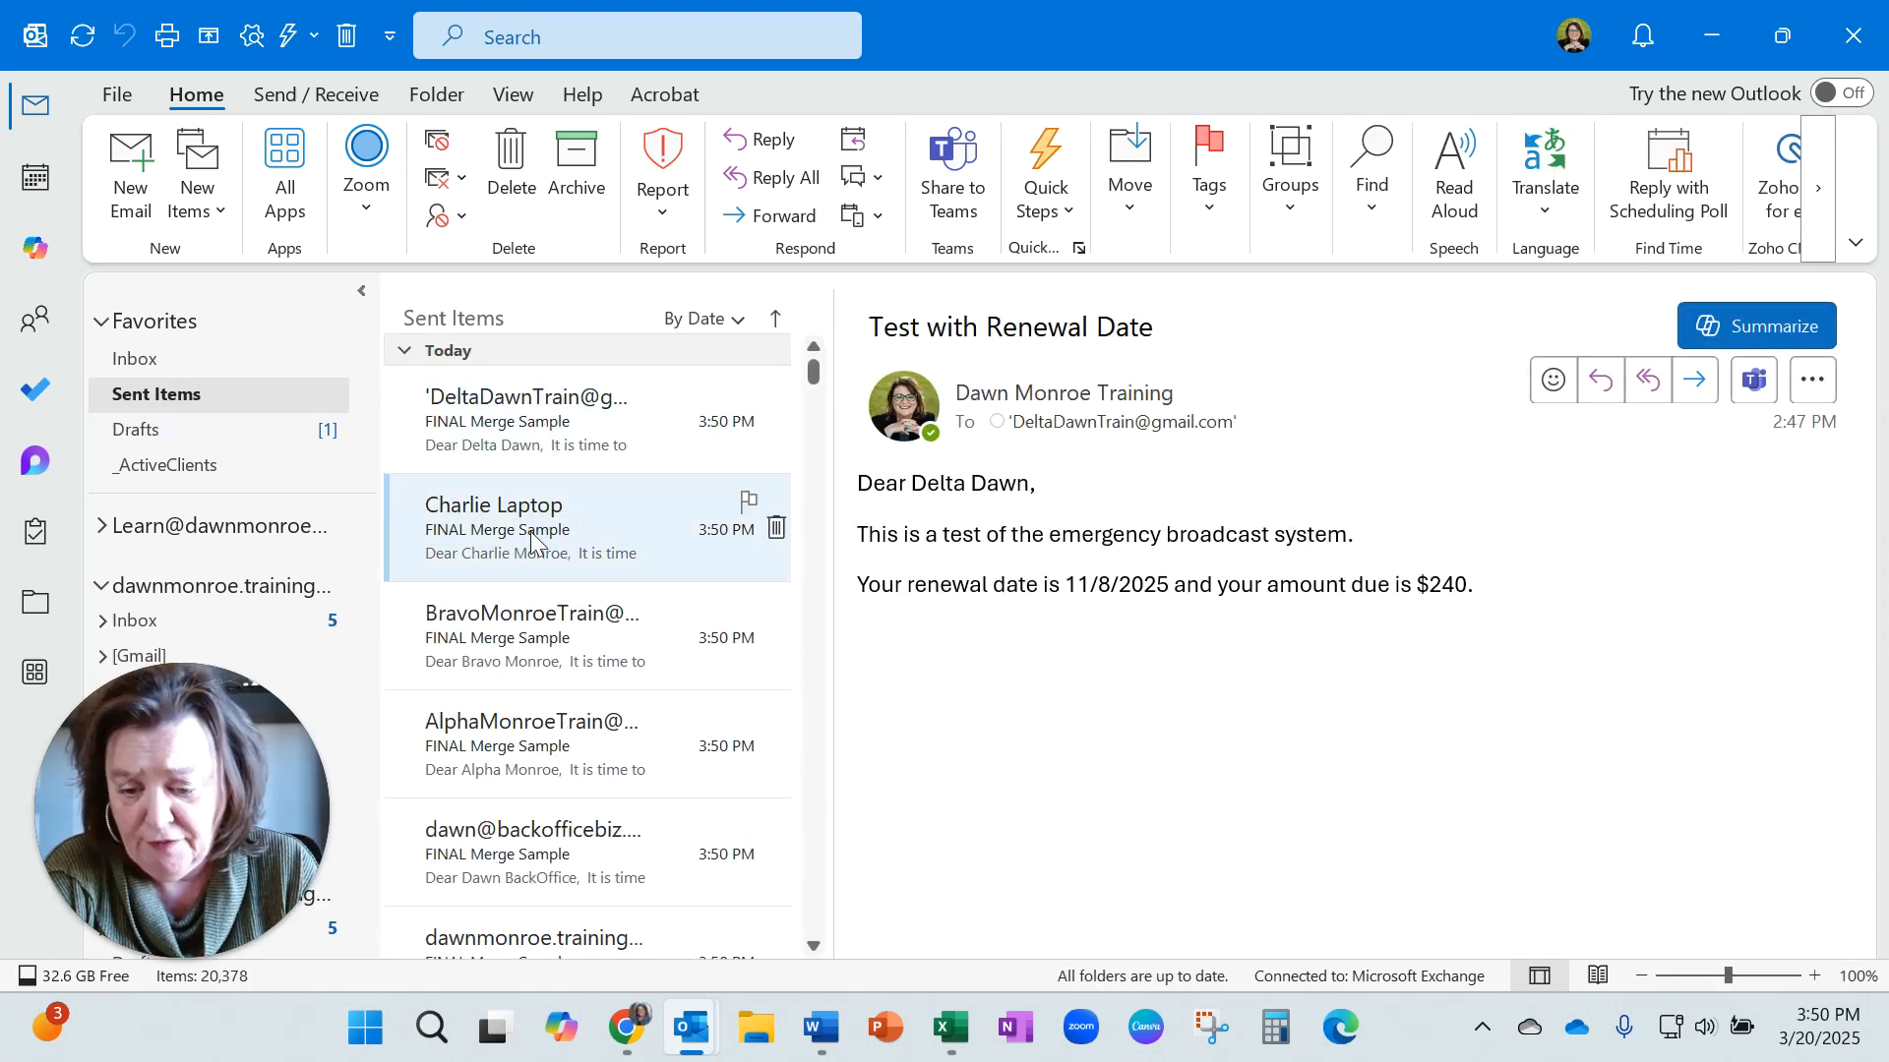
scroll(553, 718, down, 5)
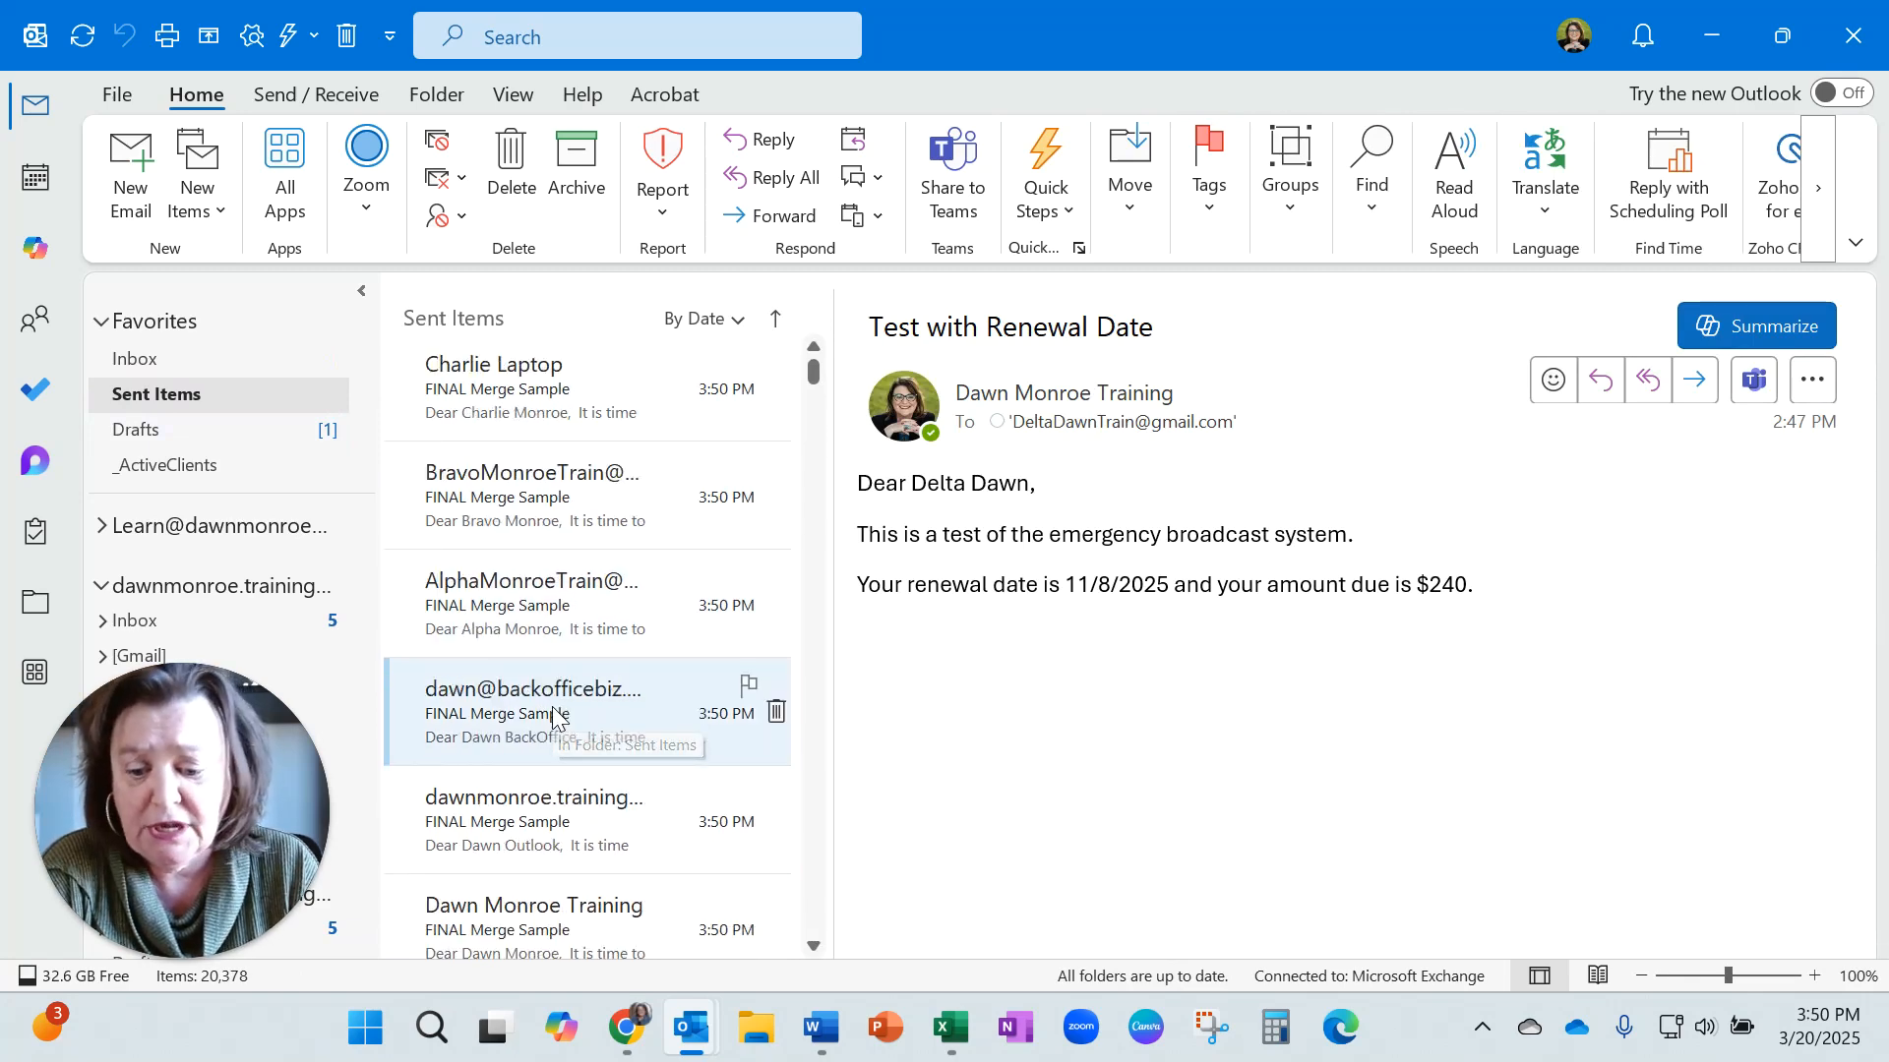
scroll(553, 721, down, 2)
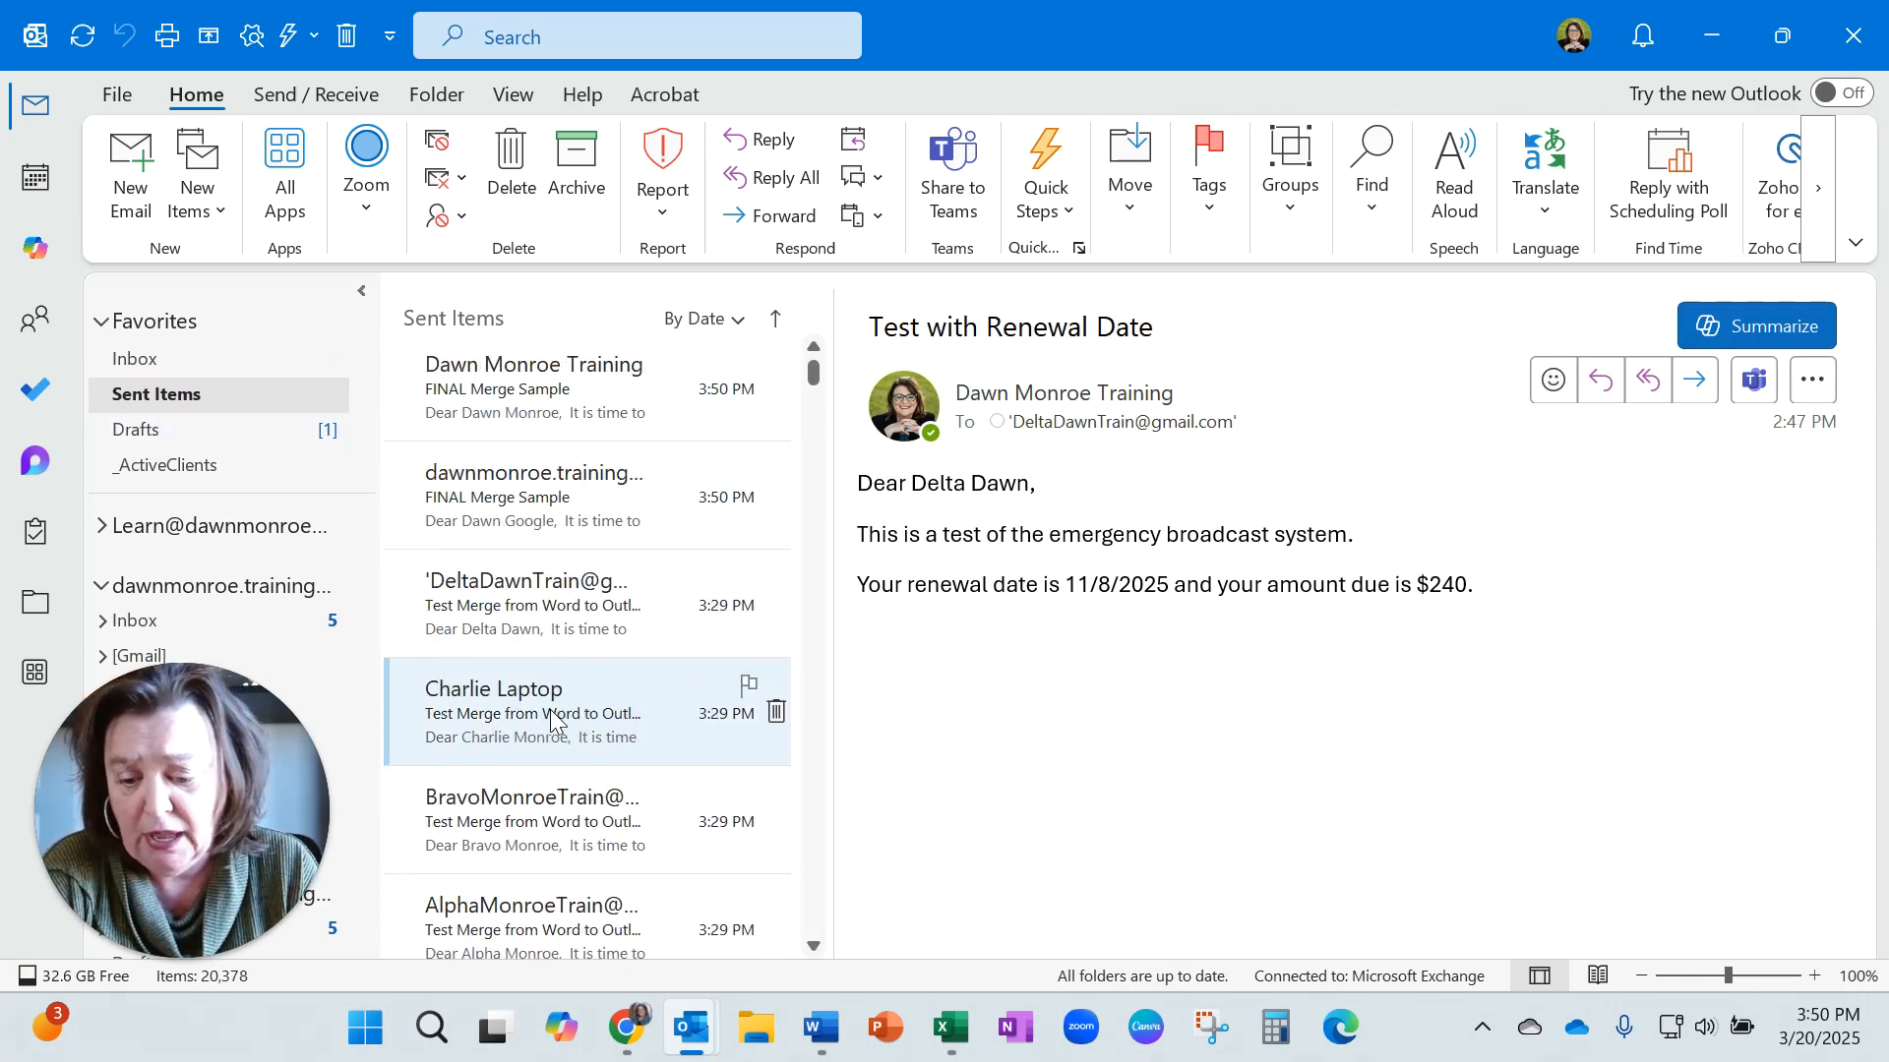
scroll(551, 719, up, 2)
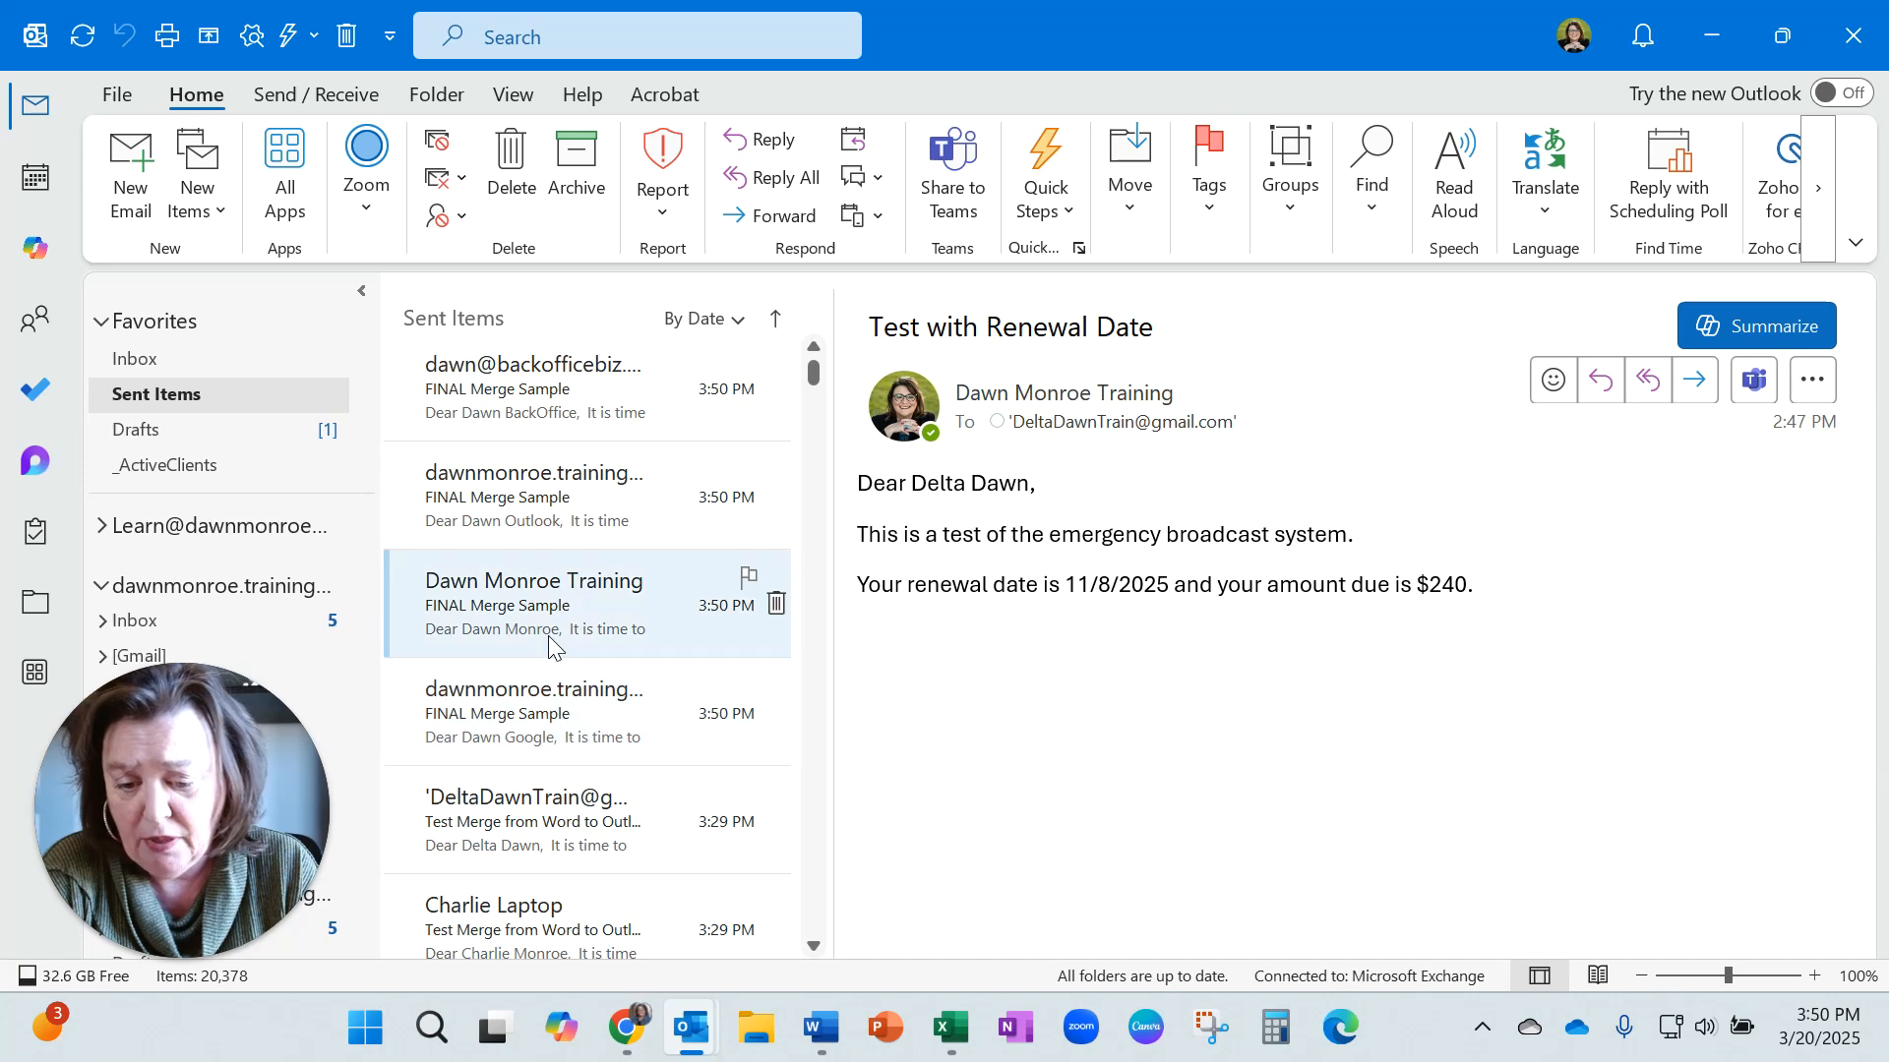
scroll(551, 645, up, 1)
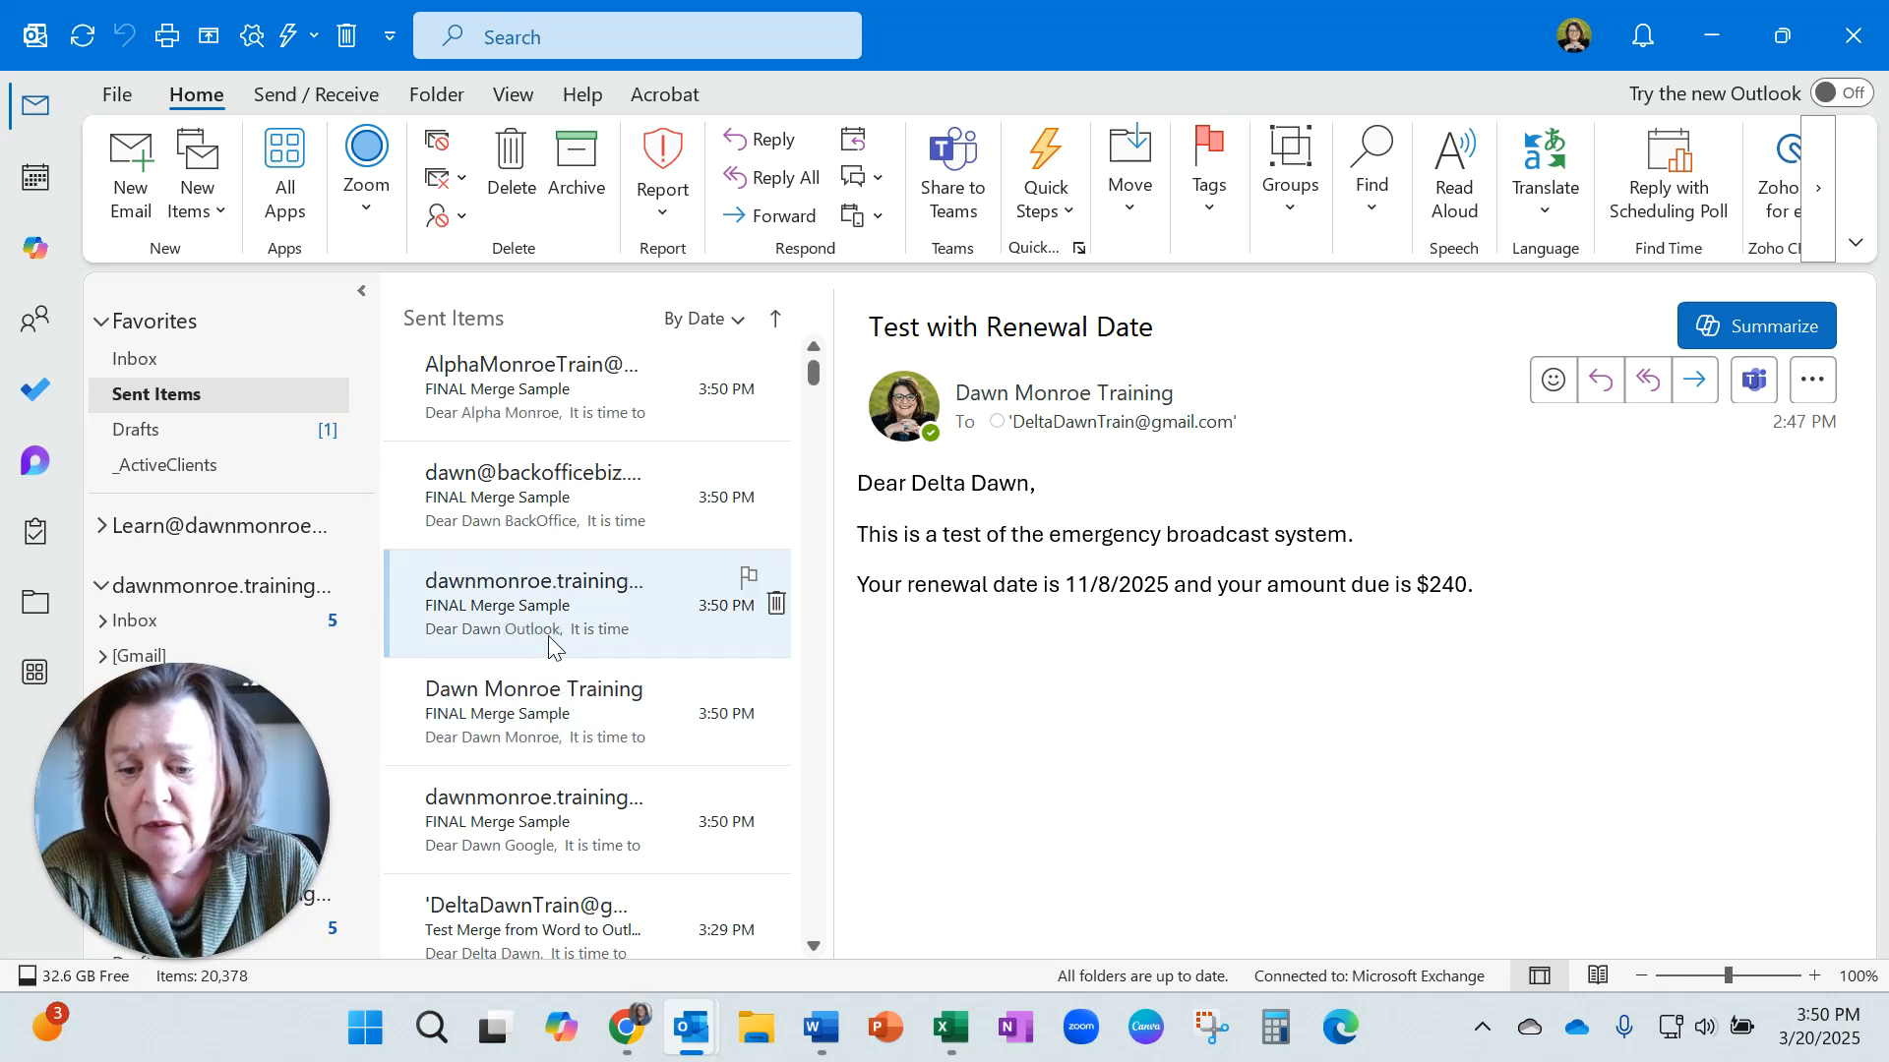
scroll(548, 644, up, 3)
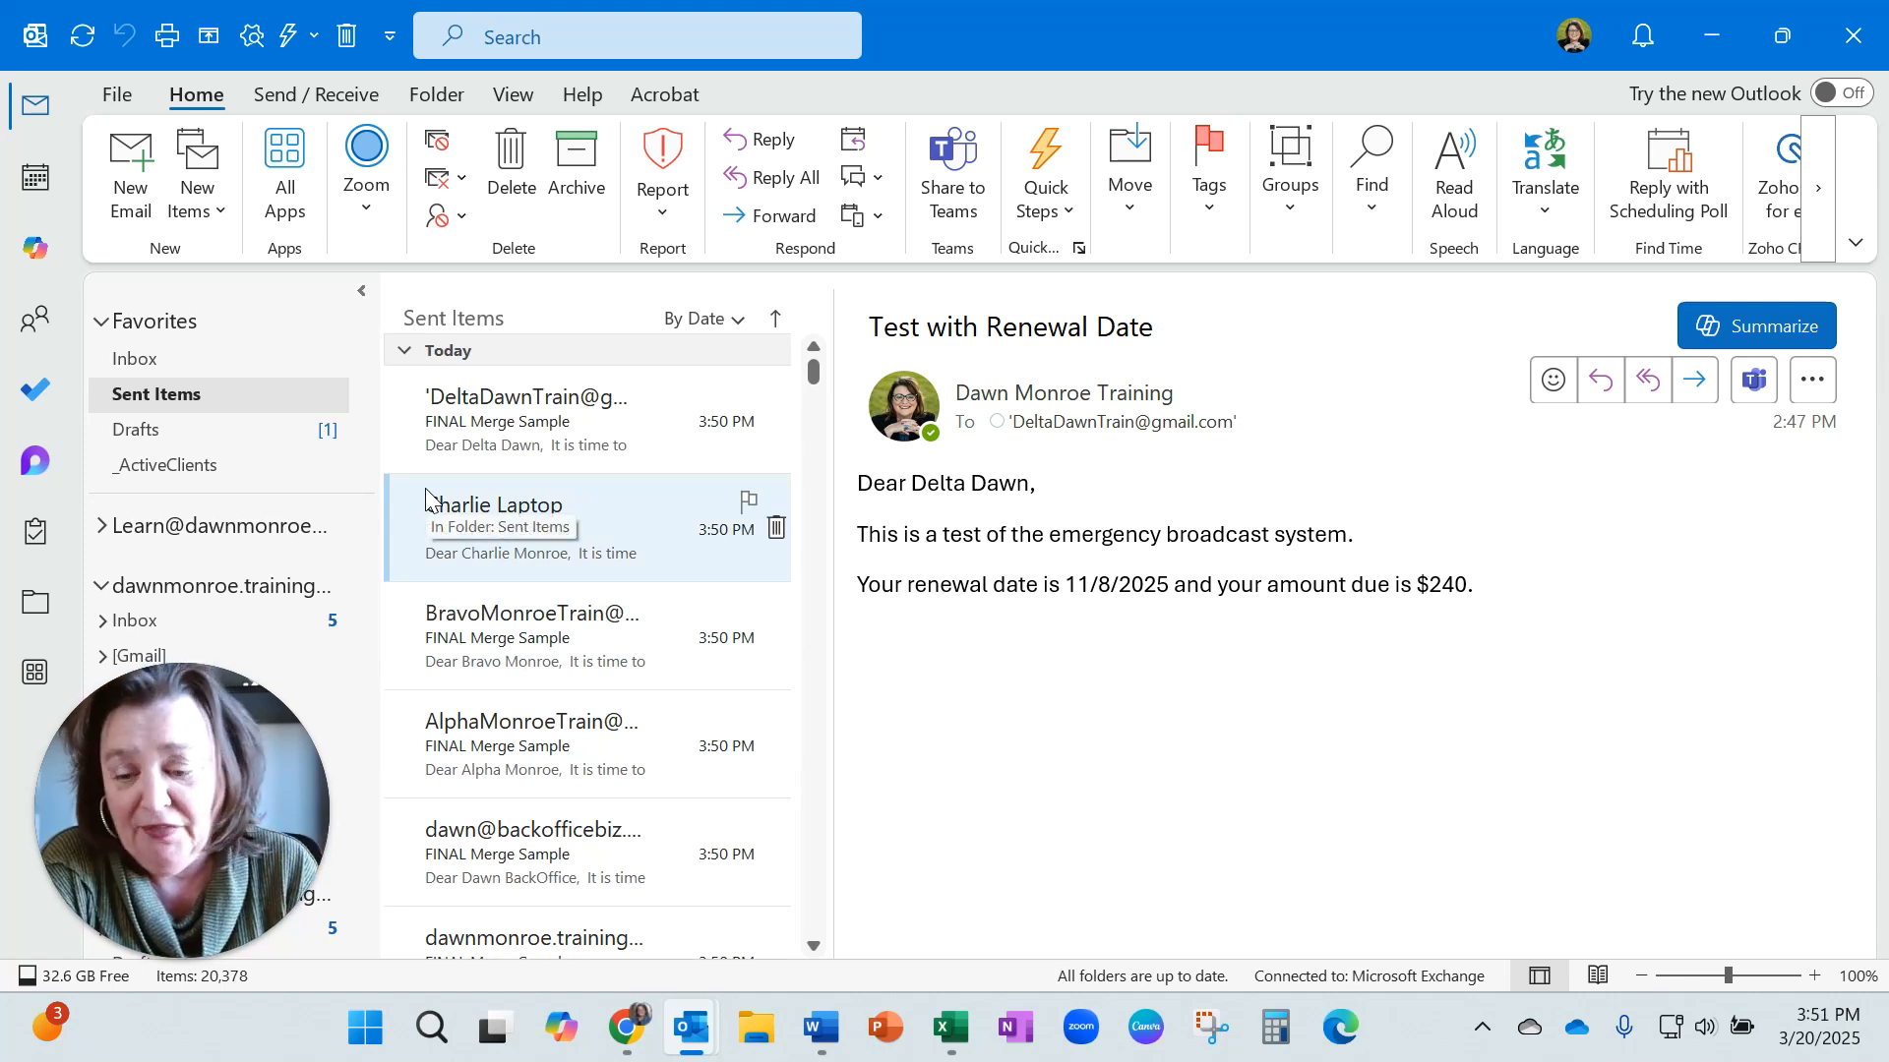
Browse the second mail account's folders and open the received FINAL Merge Sample message in its Inbox.
click(104, 535)
click(135, 562)
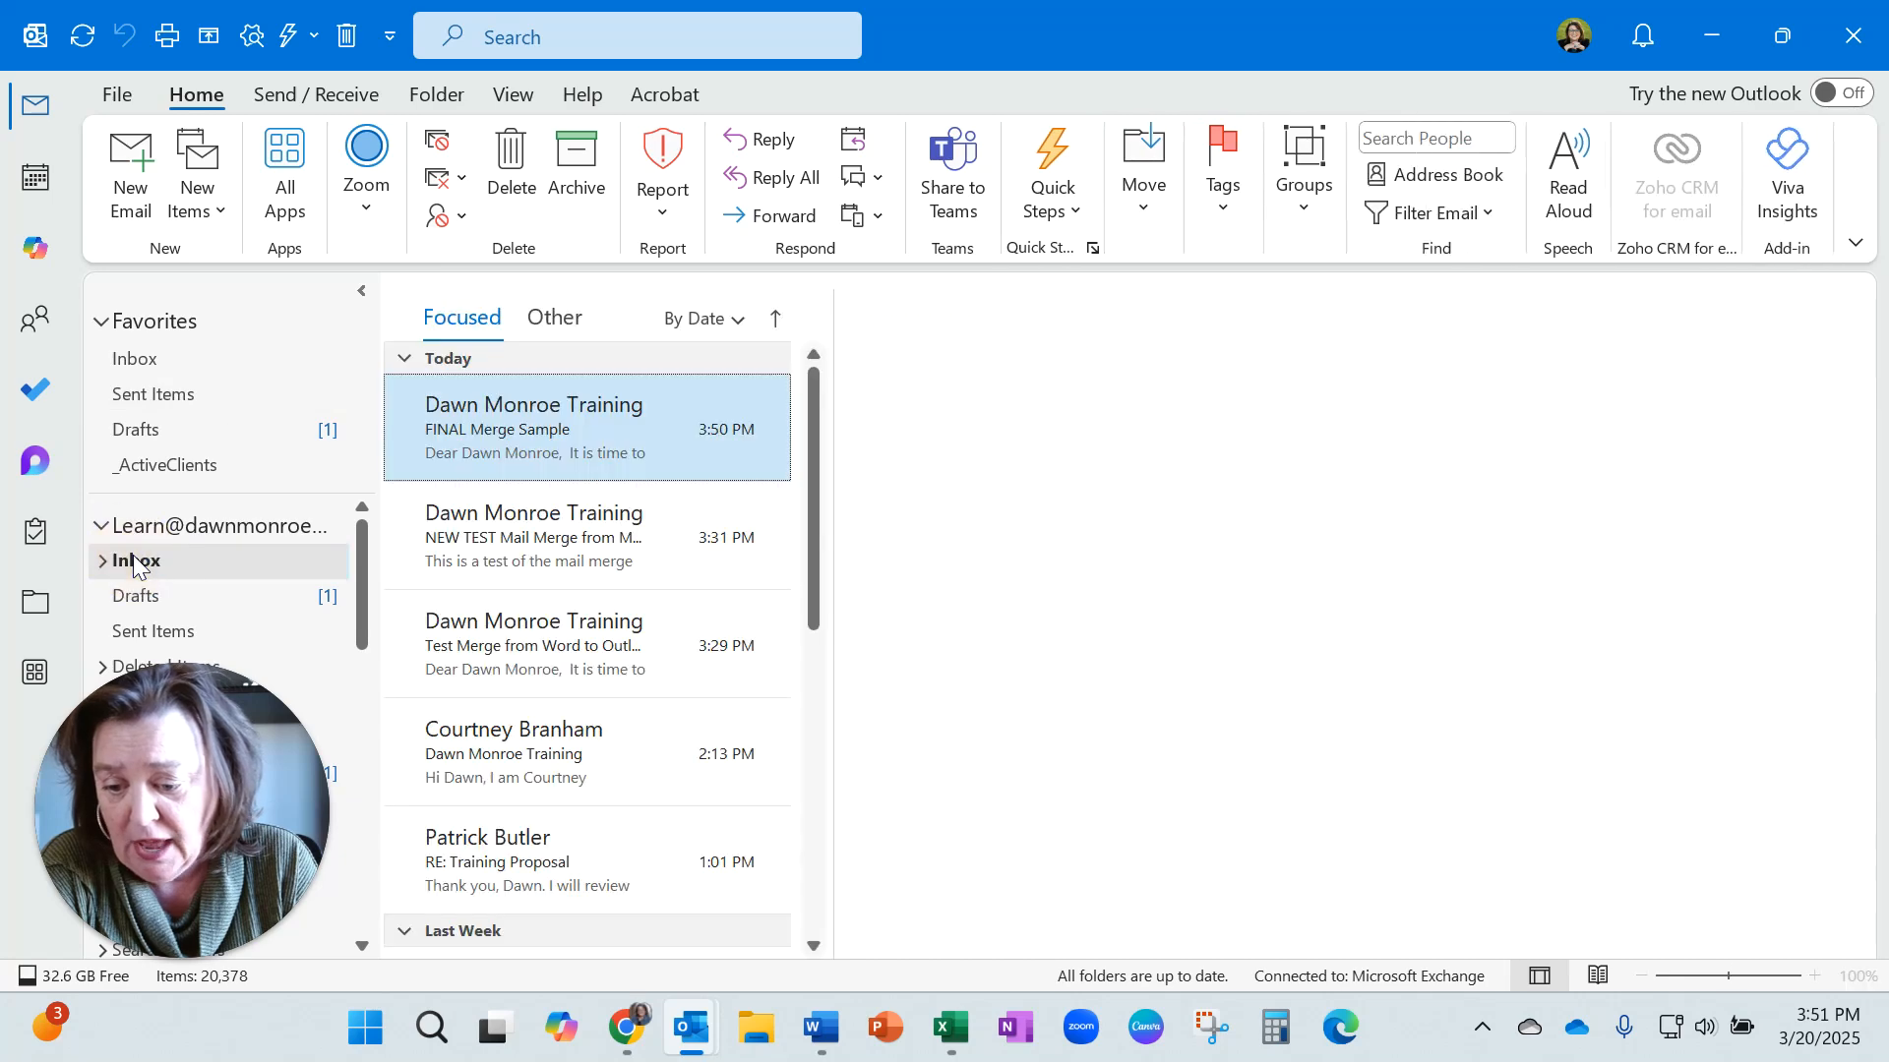
scroll(135, 566, down, 2)
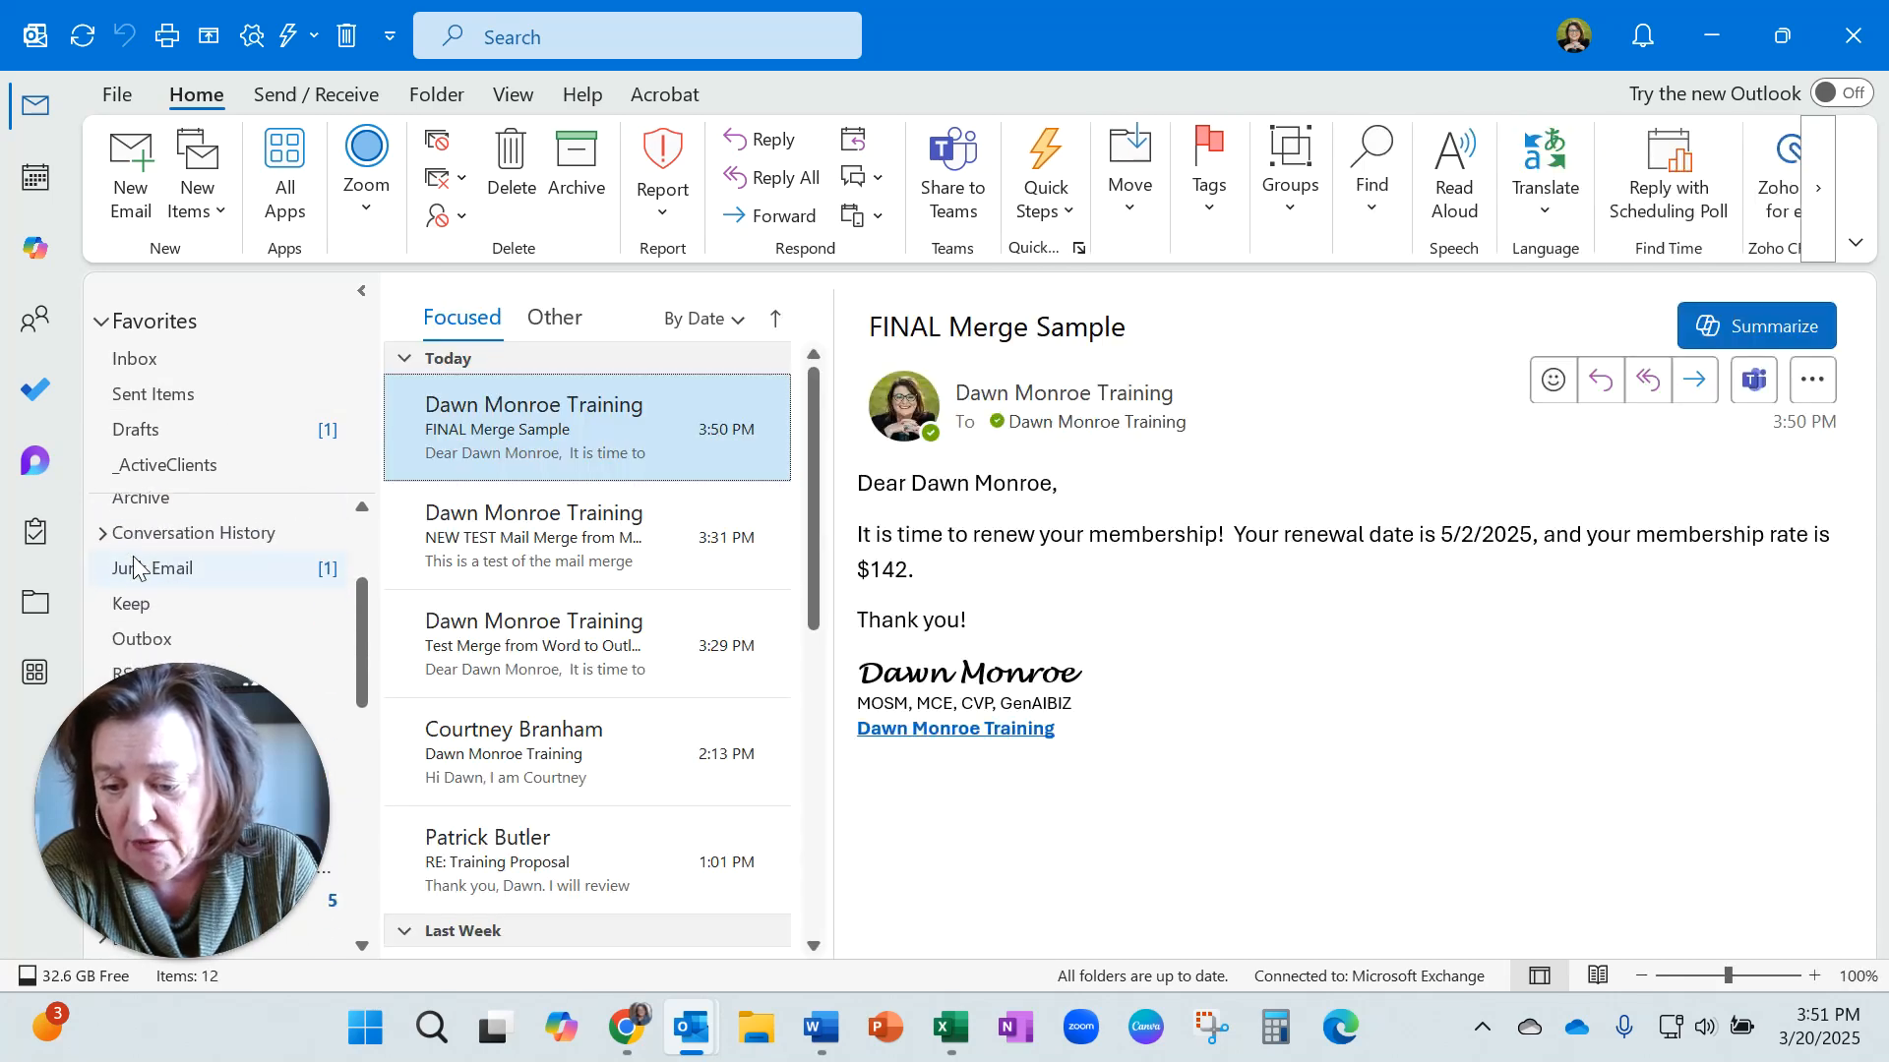
scroll(135, 566, up, 2)
click(101, 525)
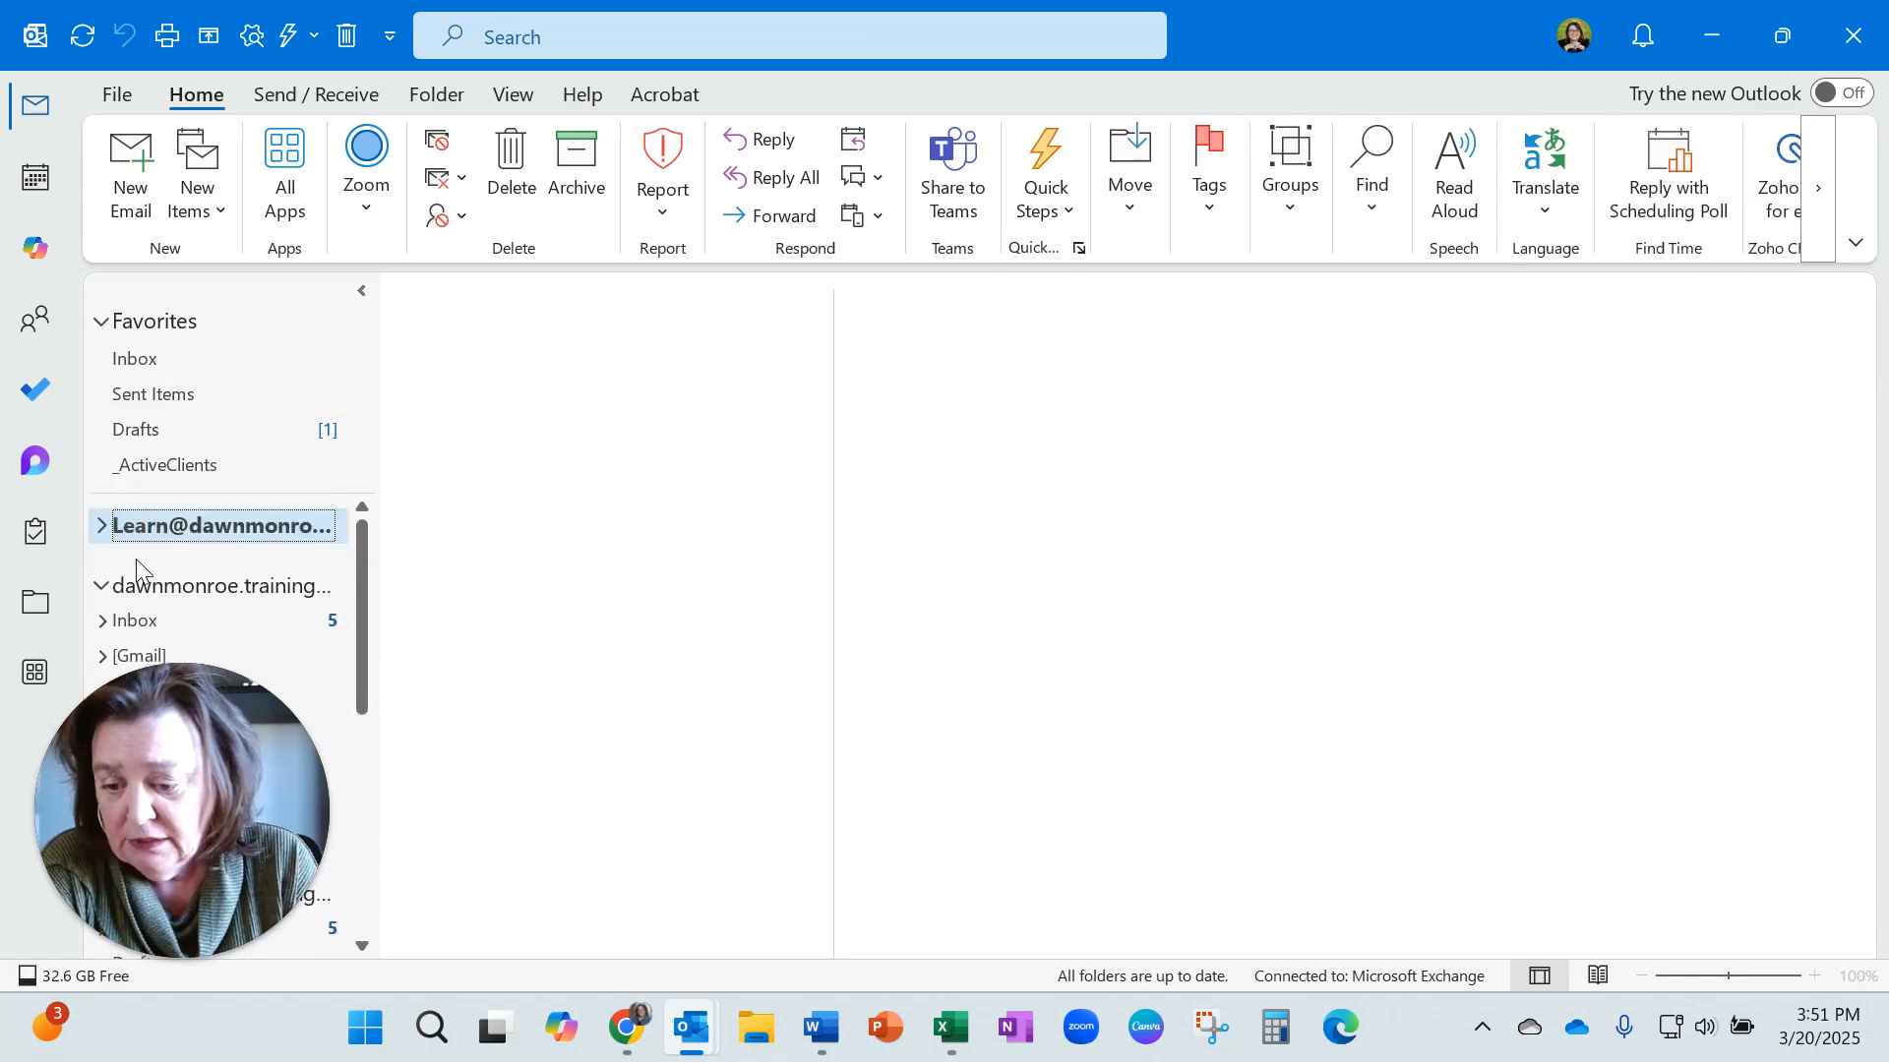
click(156, 623)
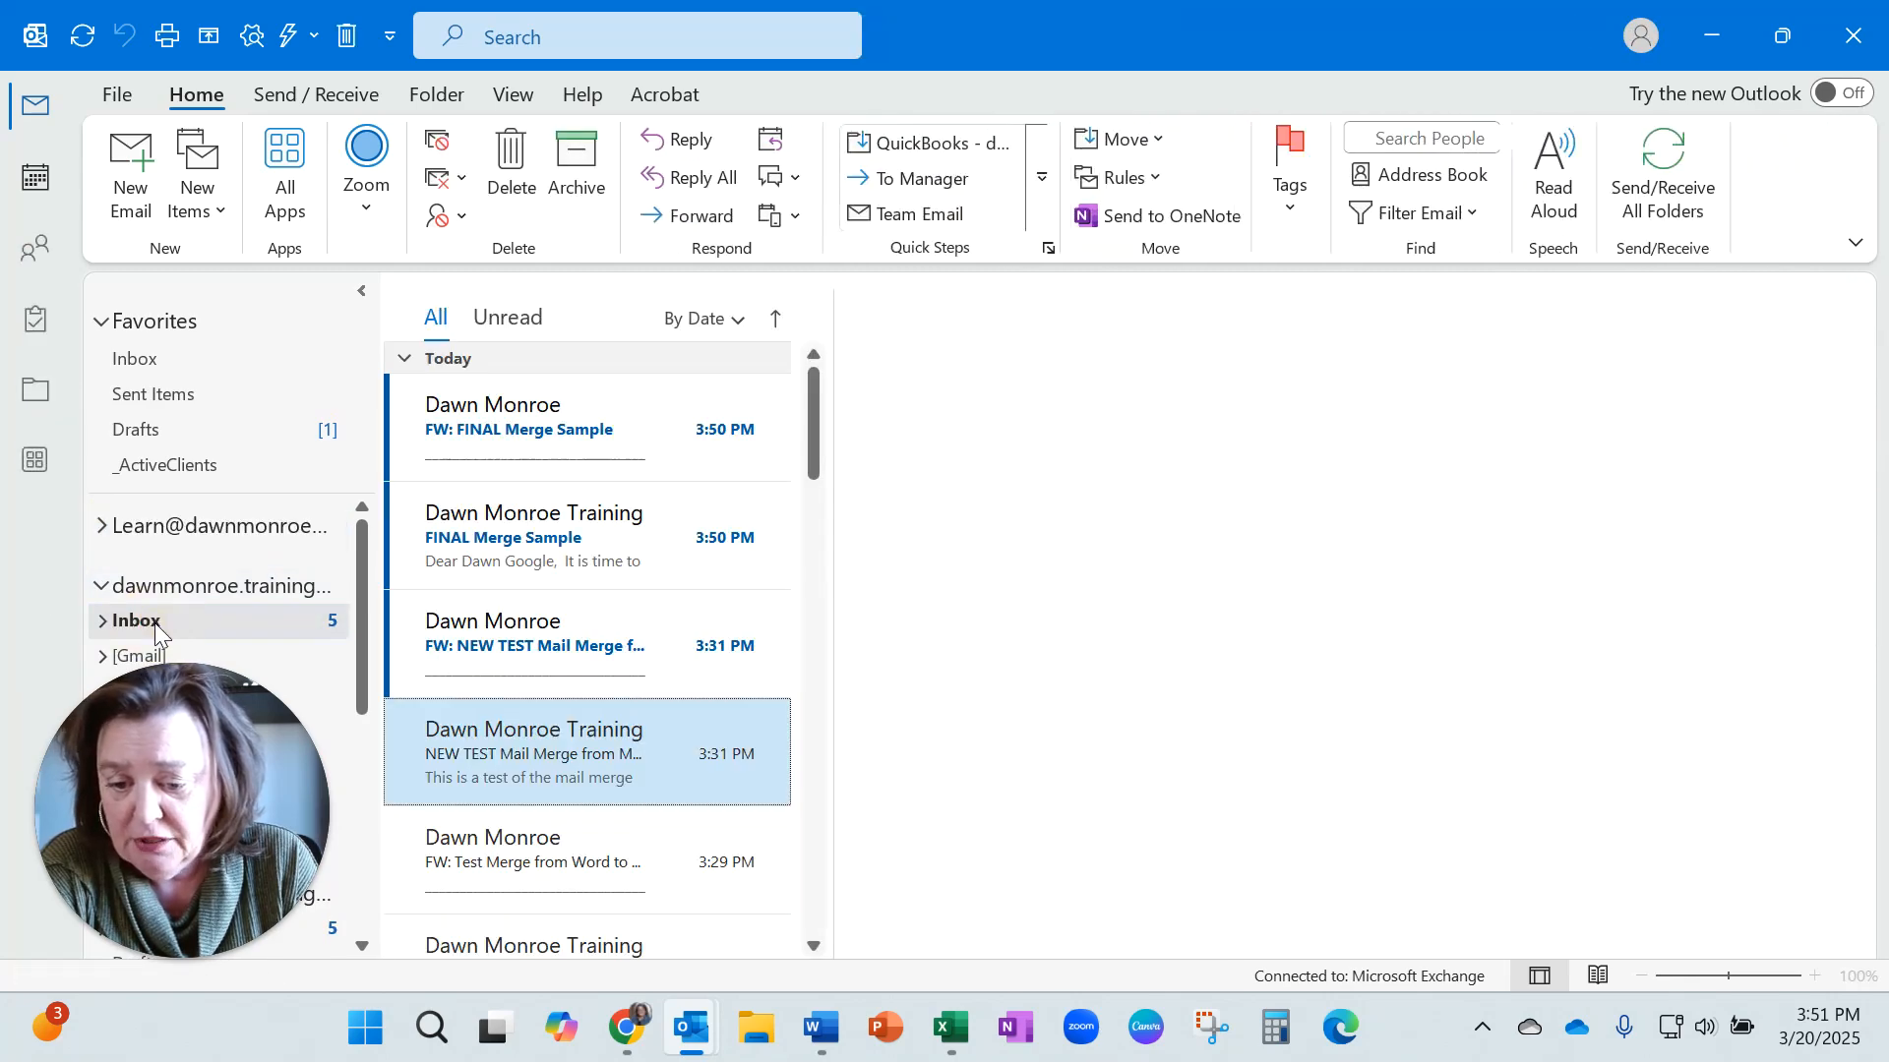
click(524, 553)
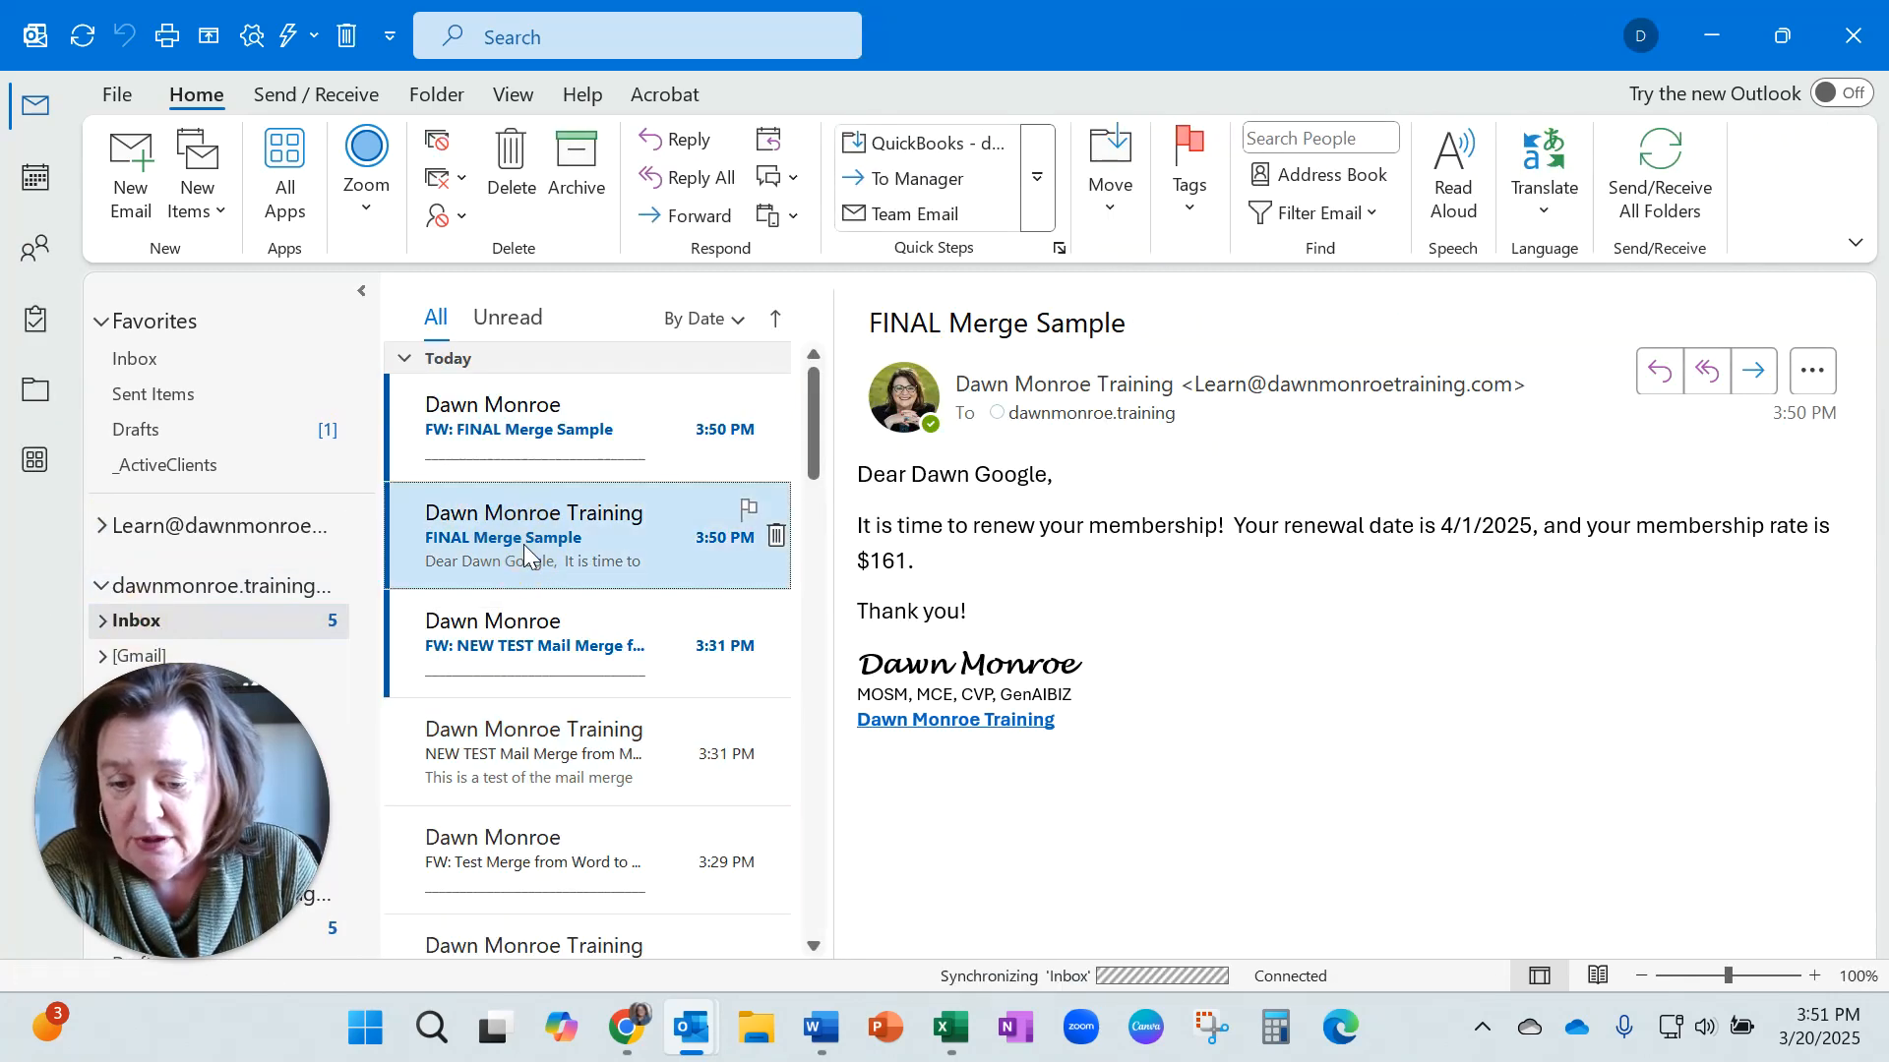